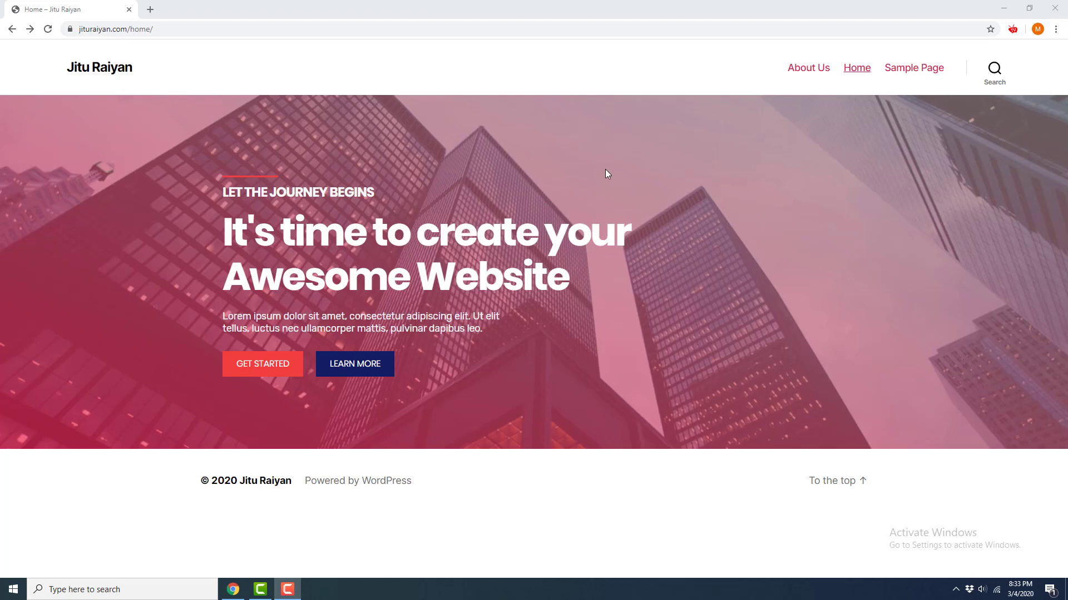
# Step: Review the finished hero by briefly highlighting and deselecting part of its heading
pyautogui.moveTo(287, 226); pyautogui.dragTo(369, 271)
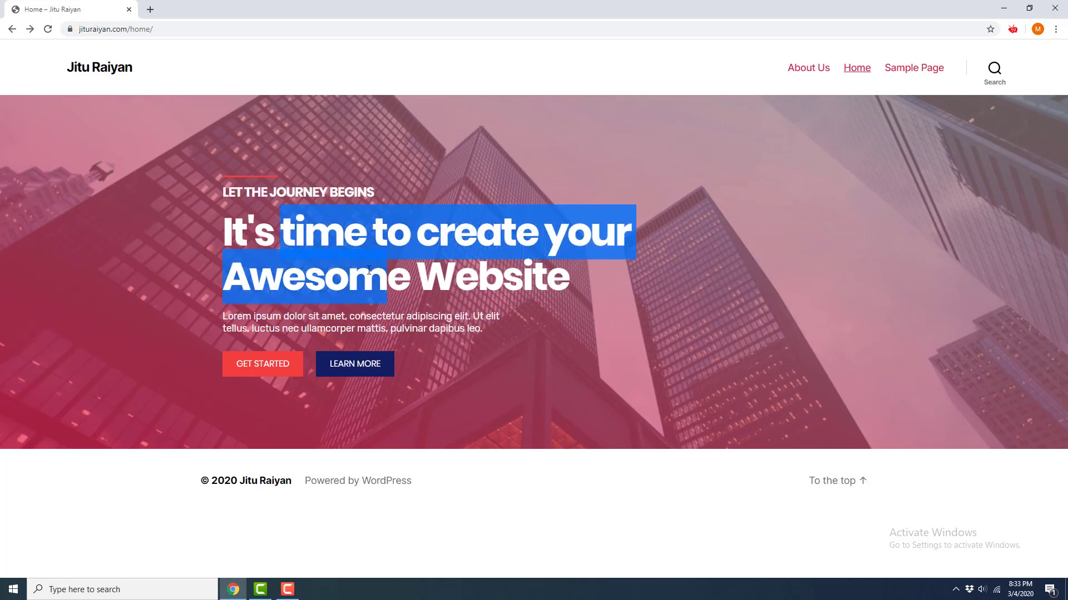
pyautogui.click(351, 193)
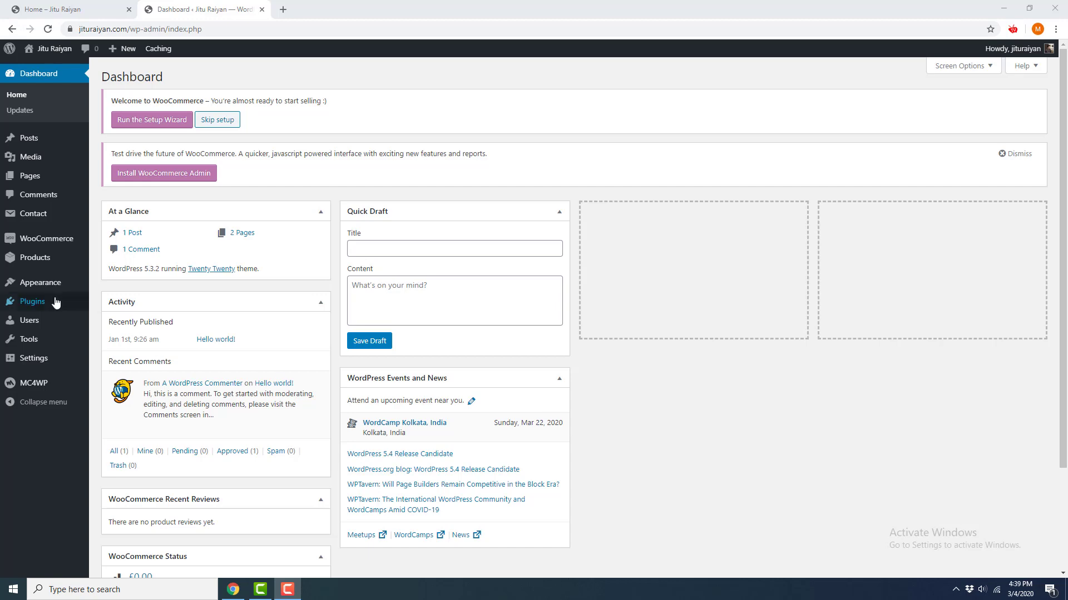
# Step: Search the plugin directory for 'elementor', then install and activate Elementor Page Builder
pyautogui.moveTo(78, 303)
pyautogui.click(104, 320)
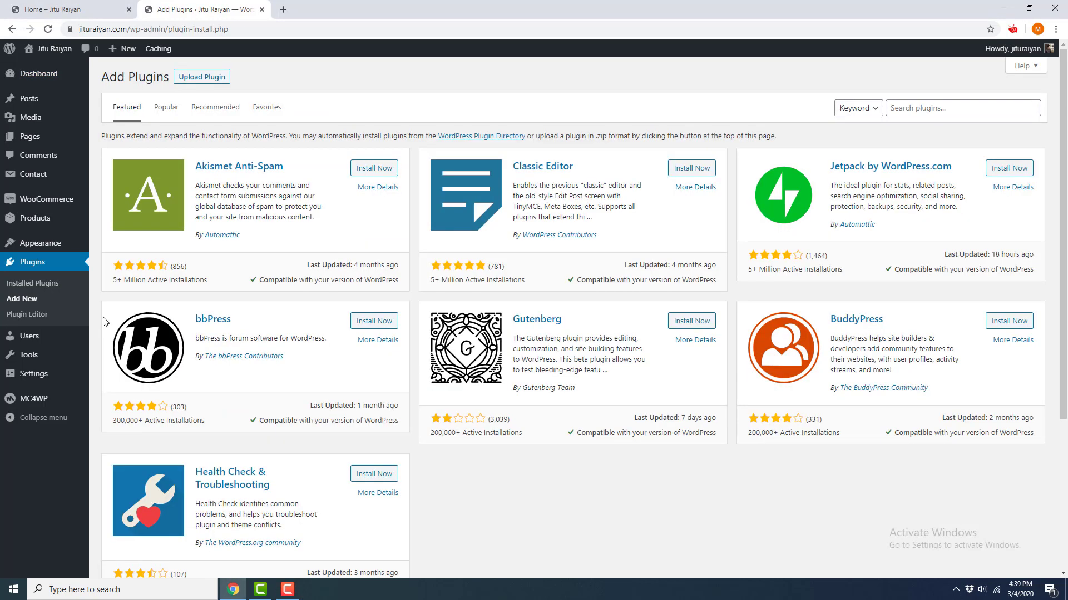
pyautogui.click(898, 107)
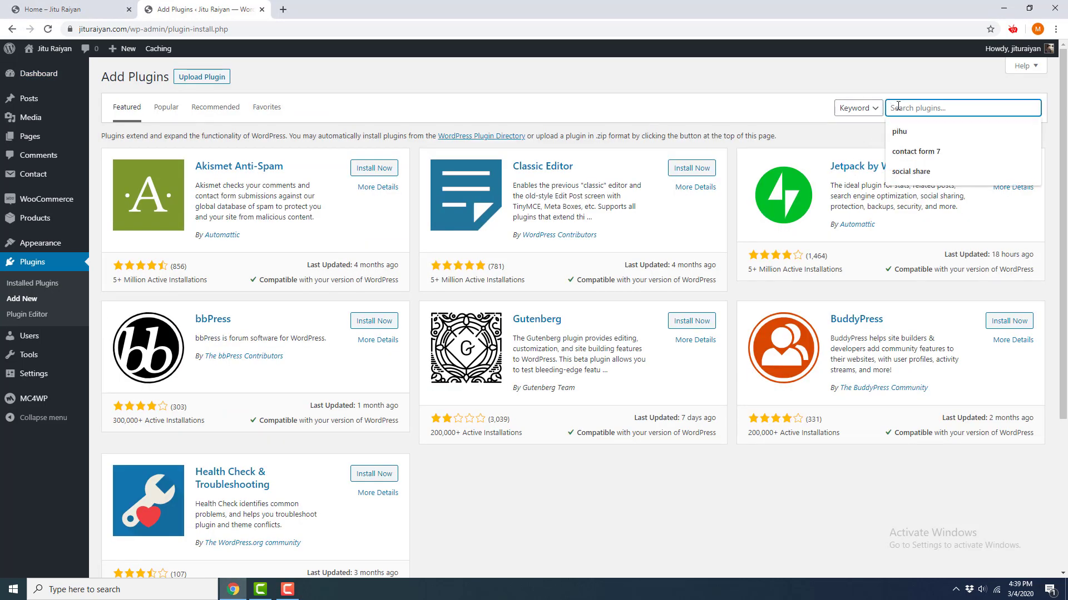
pyautogui.write('elementor')
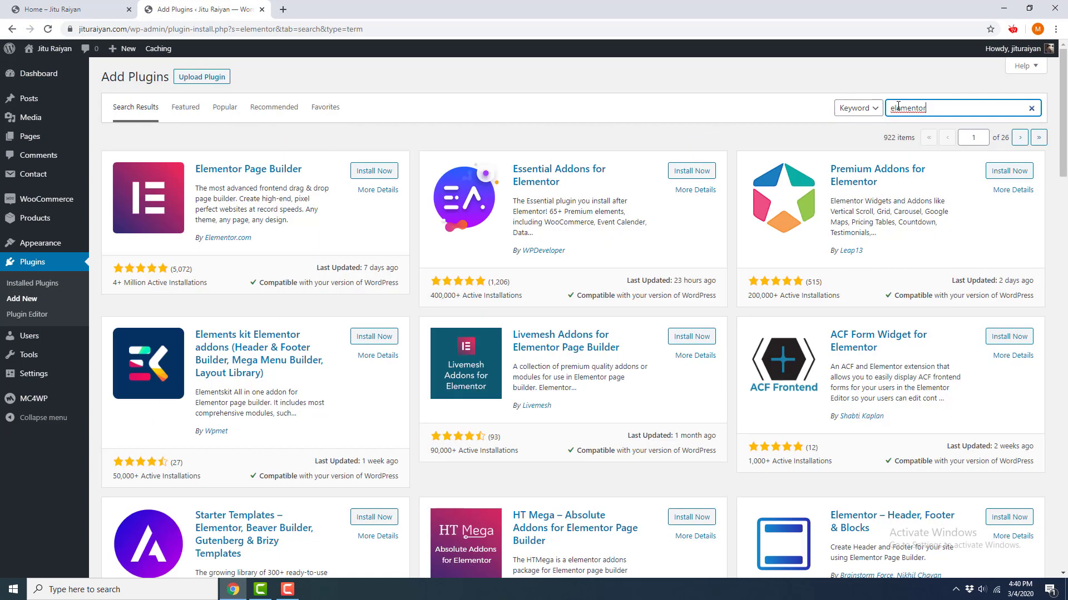
pyautogui.click(391, 176)
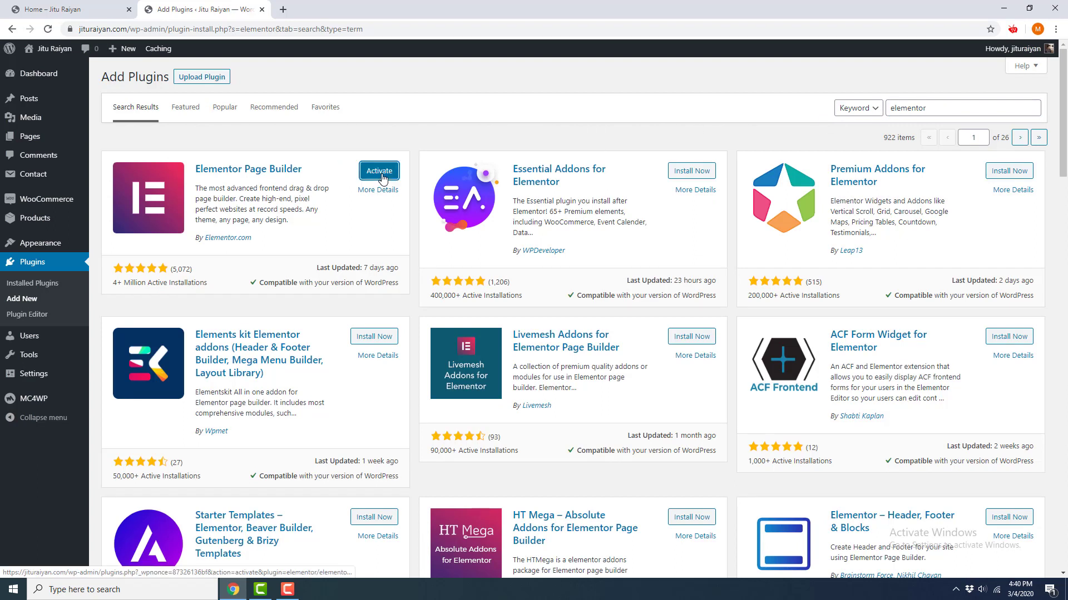
pyautogui.click(381, 172)
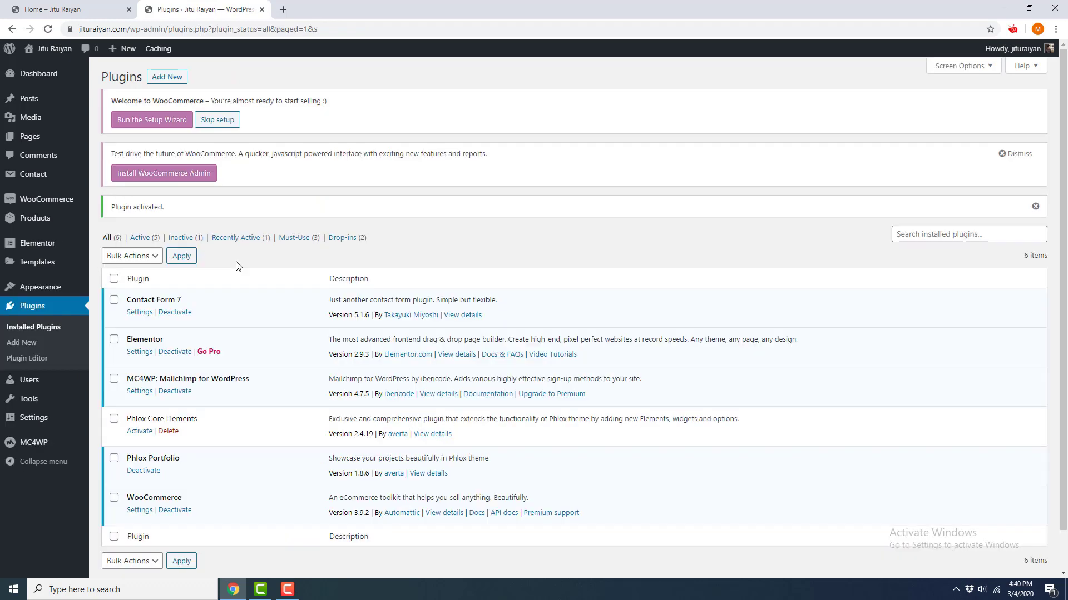
# Step: Create and publish a new page titled 'Home', then open it in Elementor
pyautogui.moveTo(84, 136)
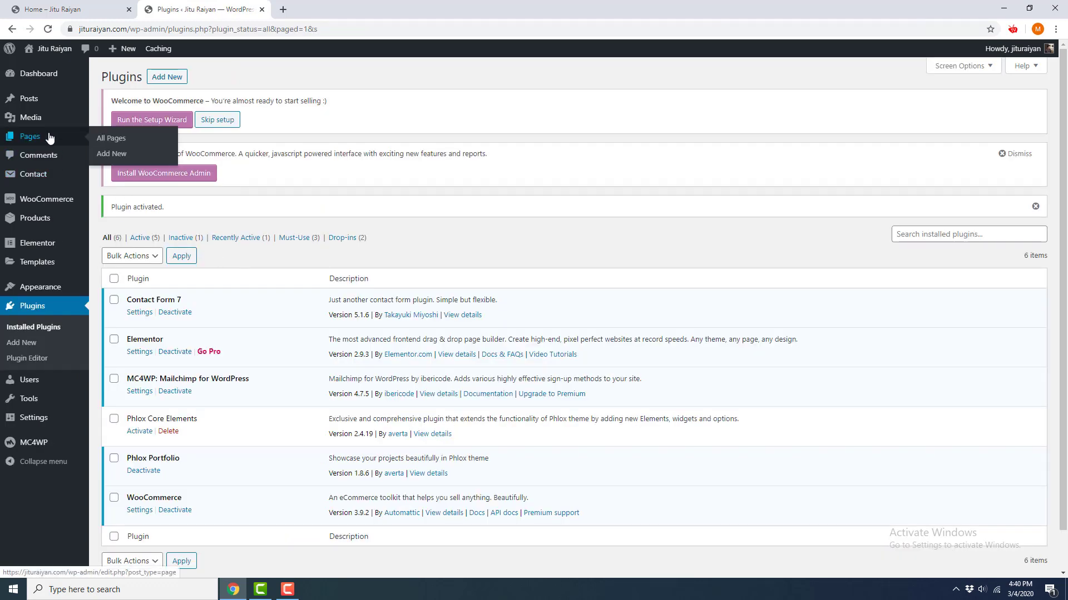
pyautogui.click(113, 154)
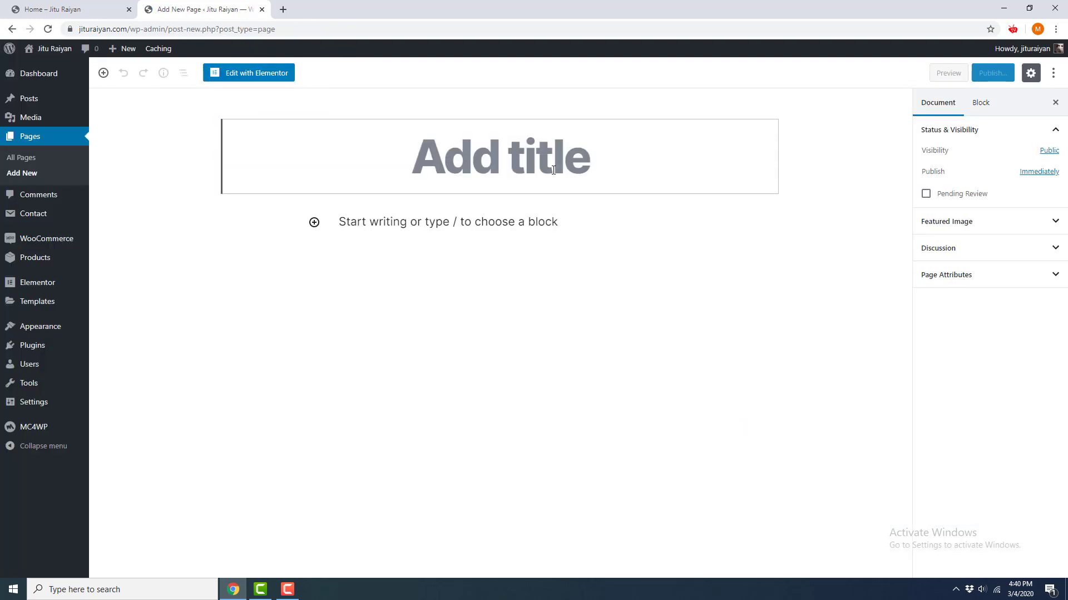
pyautogui.write('Home')
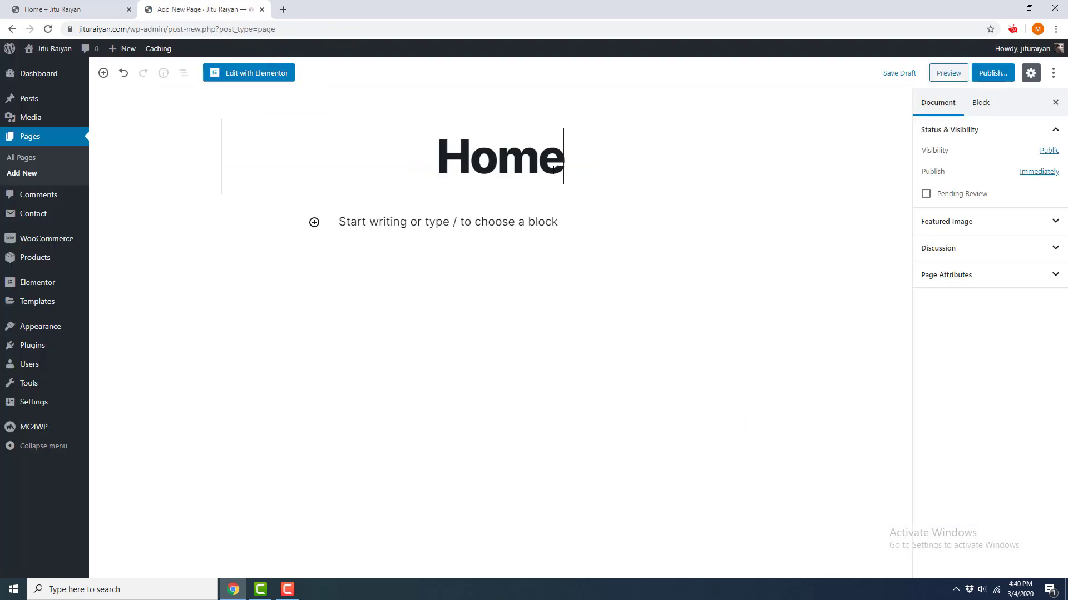
pyautogui.click(993, 73)
pyautogui.click(987, 73)
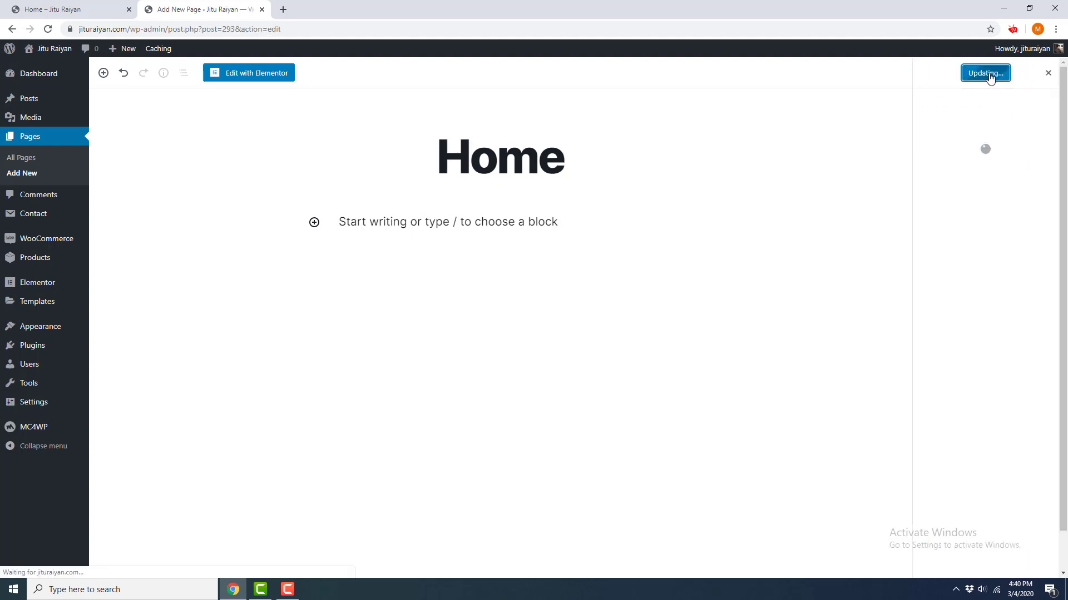
pyautogui.click(267, 72)
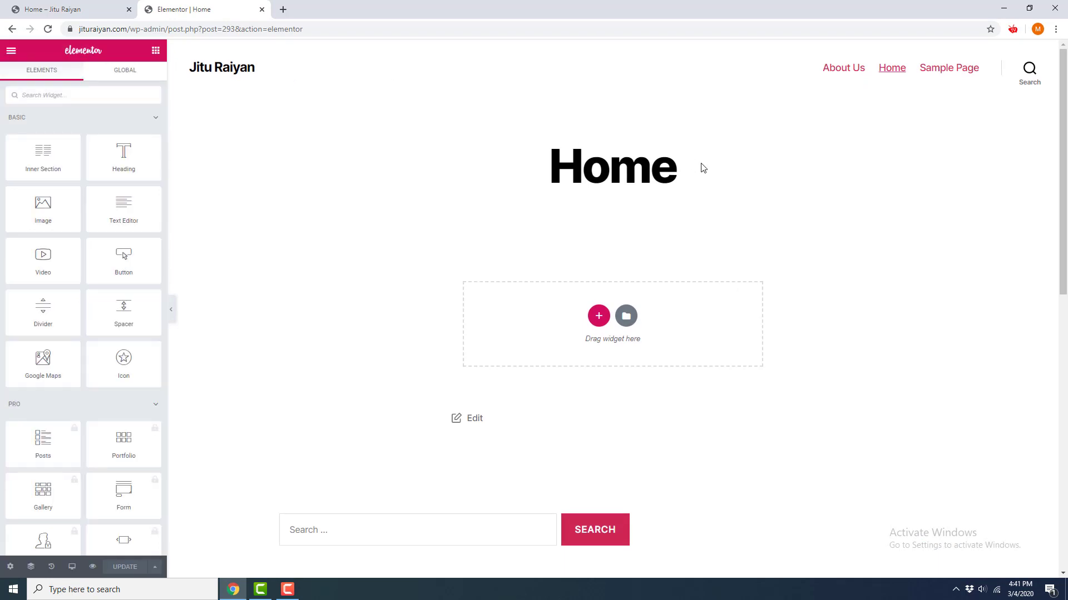
# Step: Set the Home page's Page Layout to Elementor Full Width in Page Settings
pyautogui.scroll(-6, 665, 270)
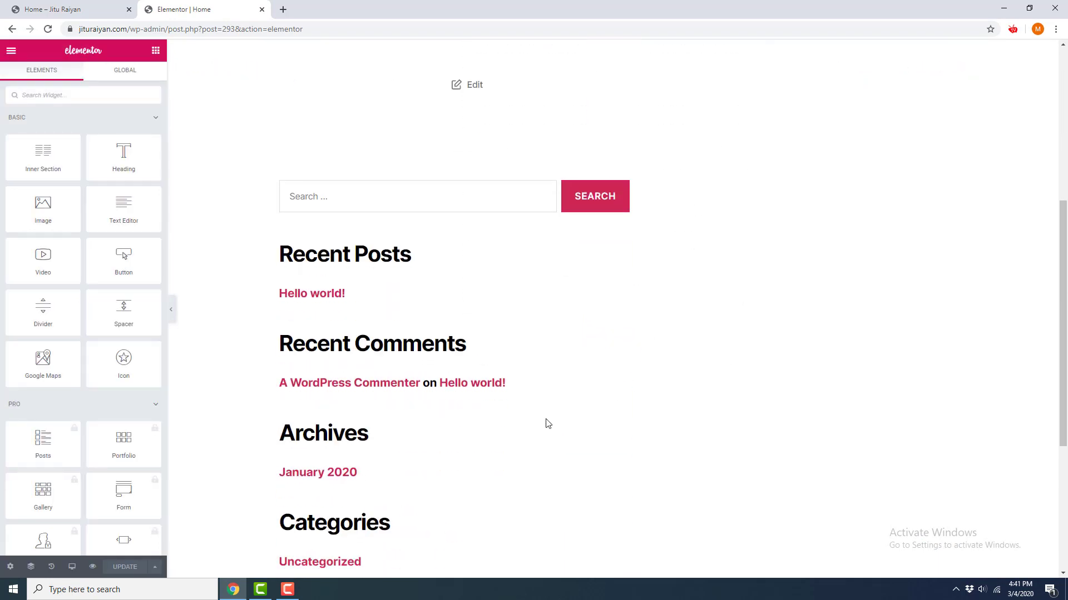
pyautogui.scroll(-4, 500, 312)
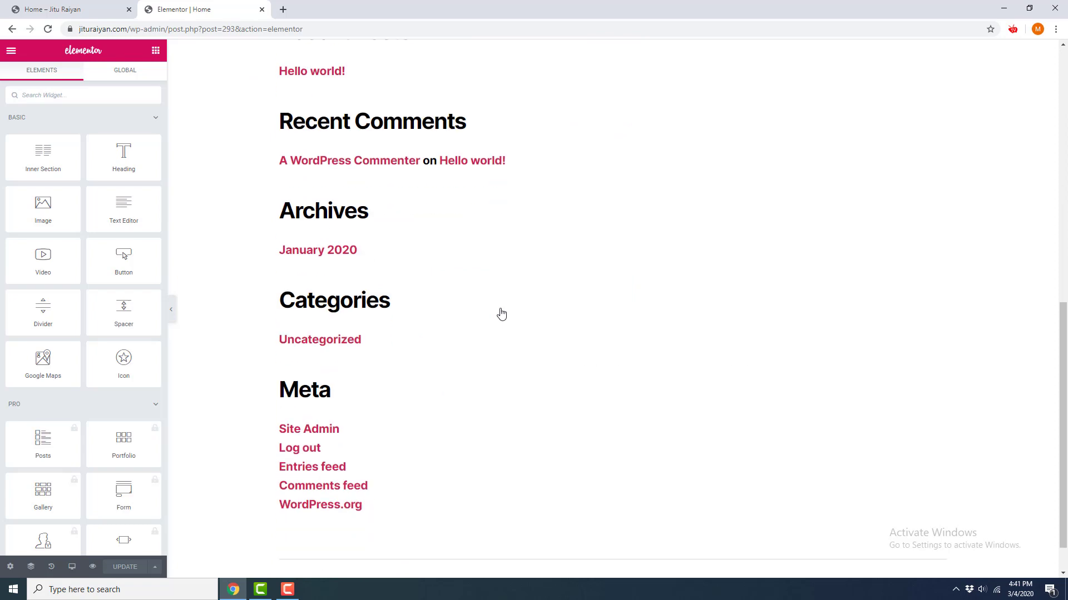
pyautogui.scroll(2, 559, 357)
pyautogui.scroll(3, 556, 360)
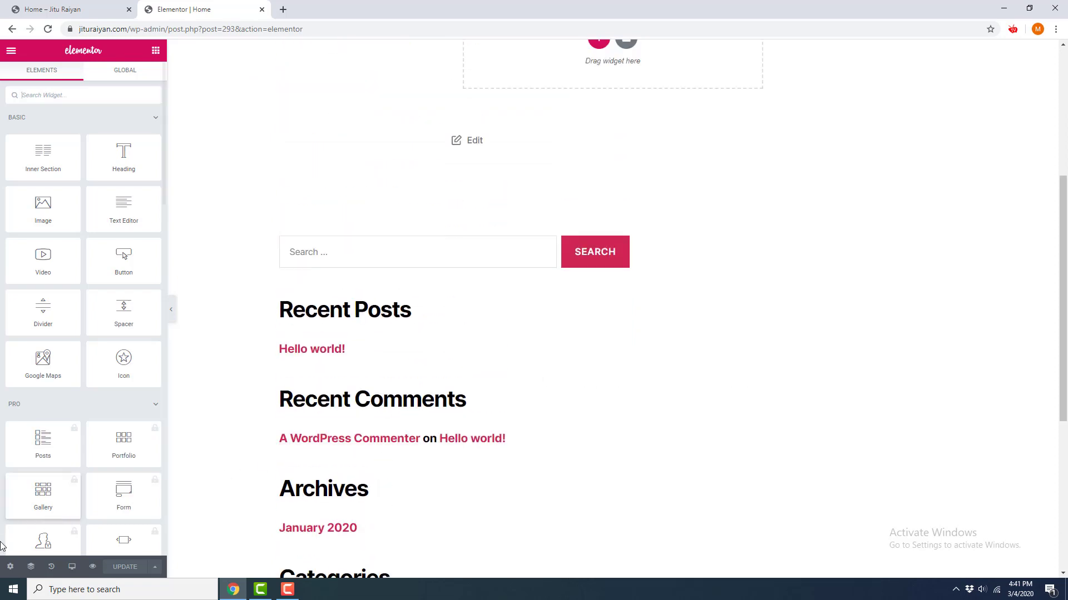
pyautogui.click(9, 567)
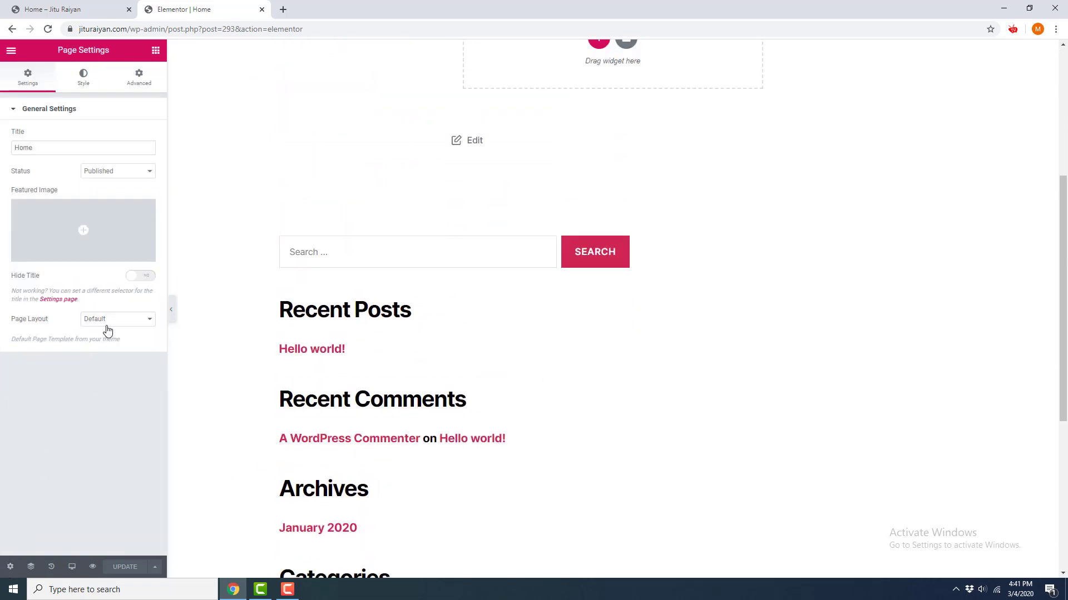
pyautogui.click(114, 323)
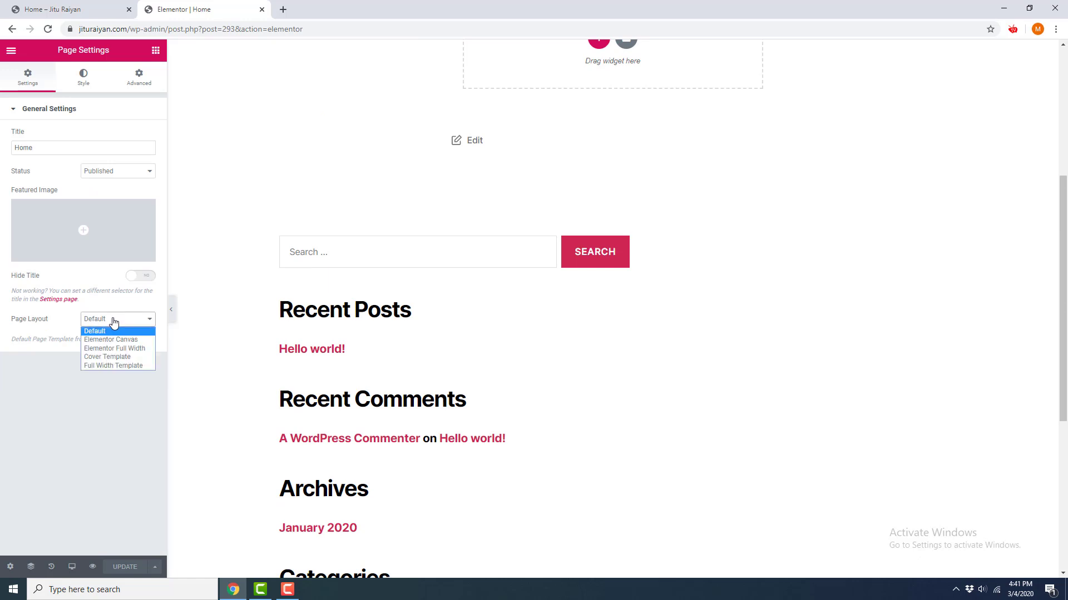
pyautogui.click(114, 349)
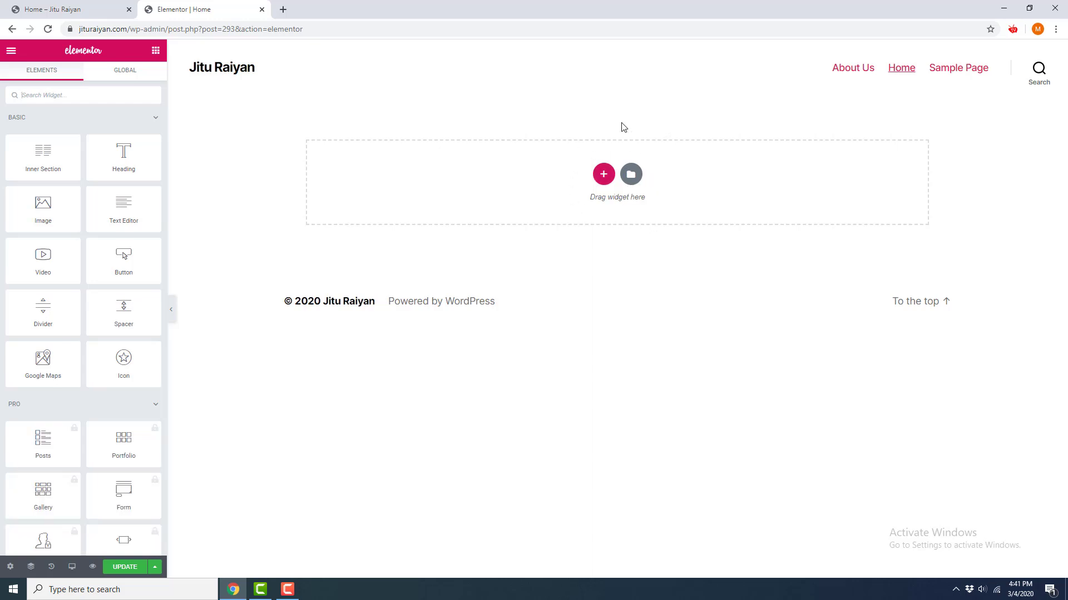
# Step: Add a two-column section to the empty page and bring up widgets for its left column
pyautogui.click(602, 175)
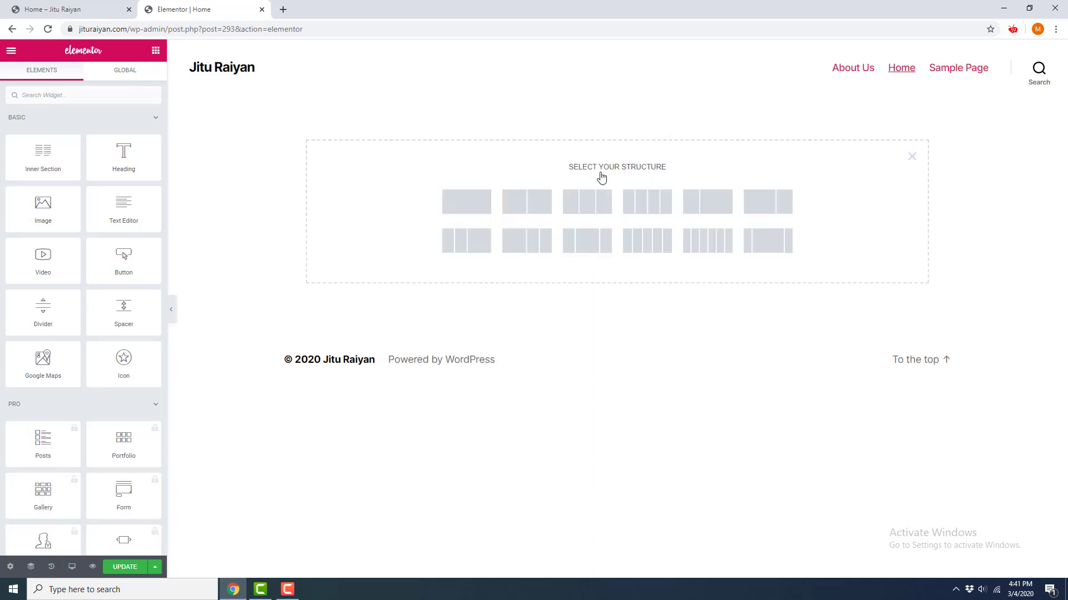
pyautogui.scroll(-3, 82, 163)
pyautogui.scroll(-15, 82, 164)
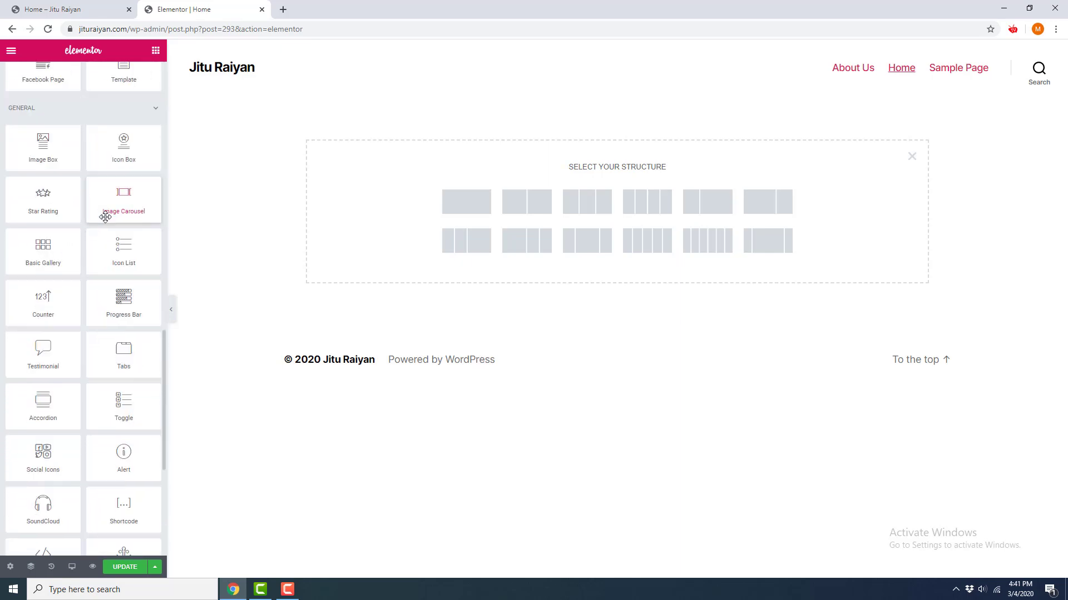
pyautogui.scroll(18, 105, 217)
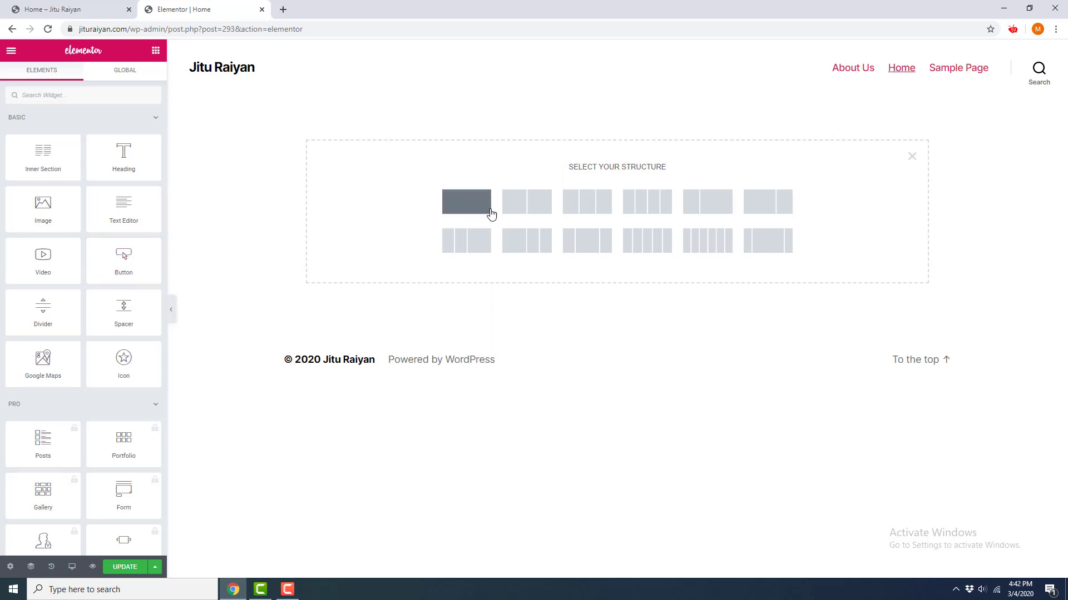
pyautogui.click(522, 211)
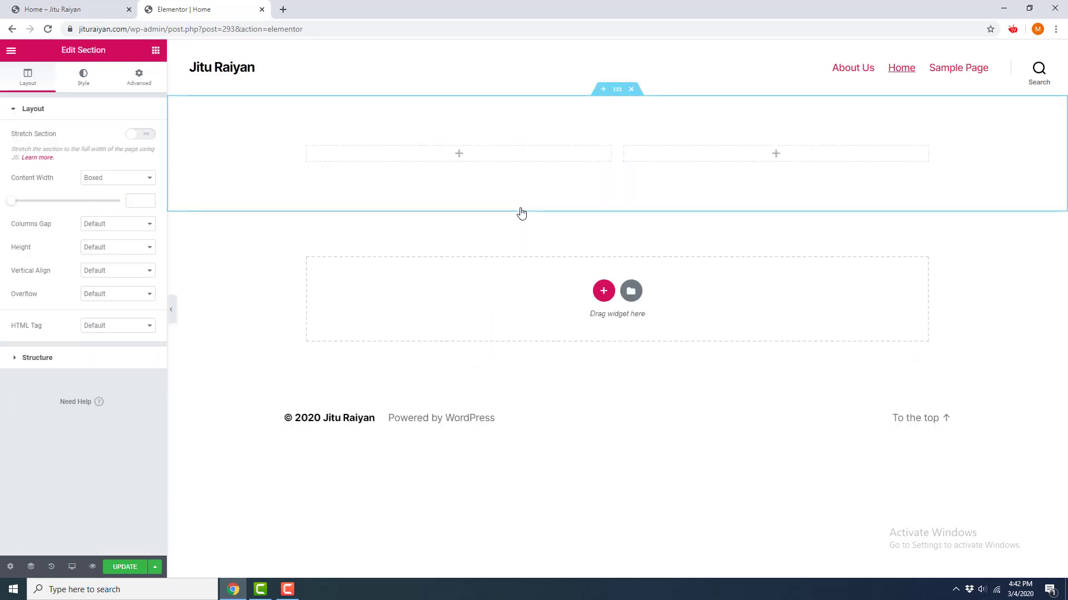
pyautogui.click(459, 155)
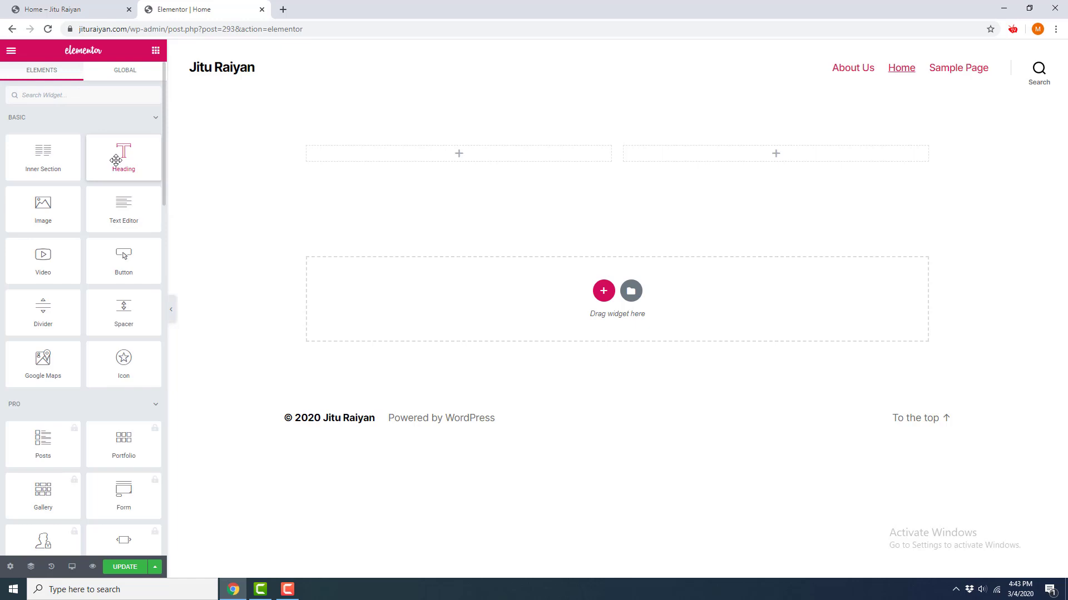
# Step: Add a heading reading 'It's time to create your Awesome Website' to the left column
pyautogui.moveTo(116, 161); pyautogui.dragTo(419, 160)
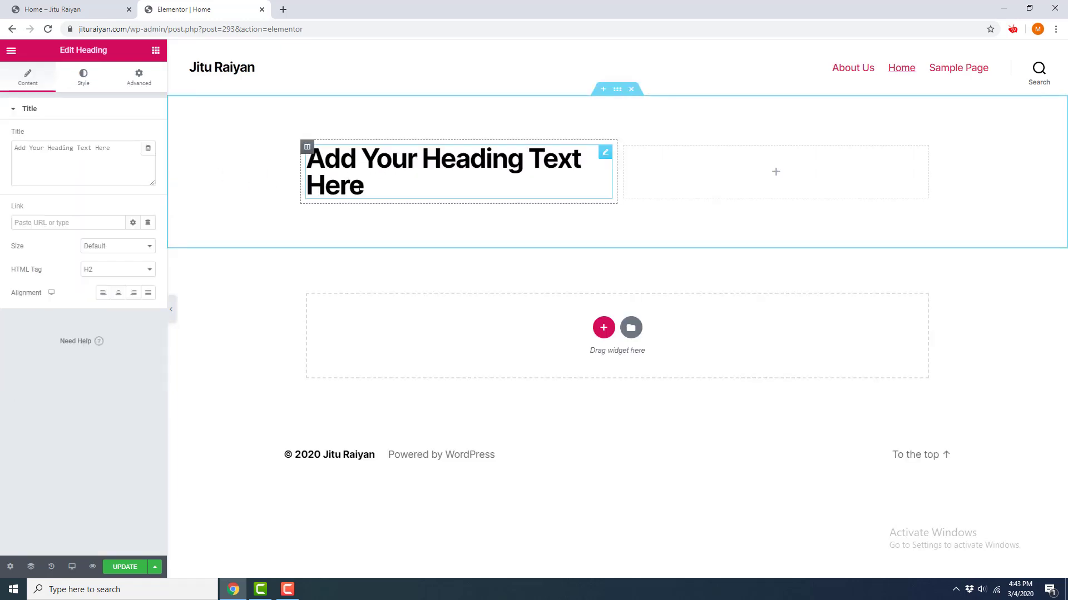
pyautogui.tripleClick(364, 188)
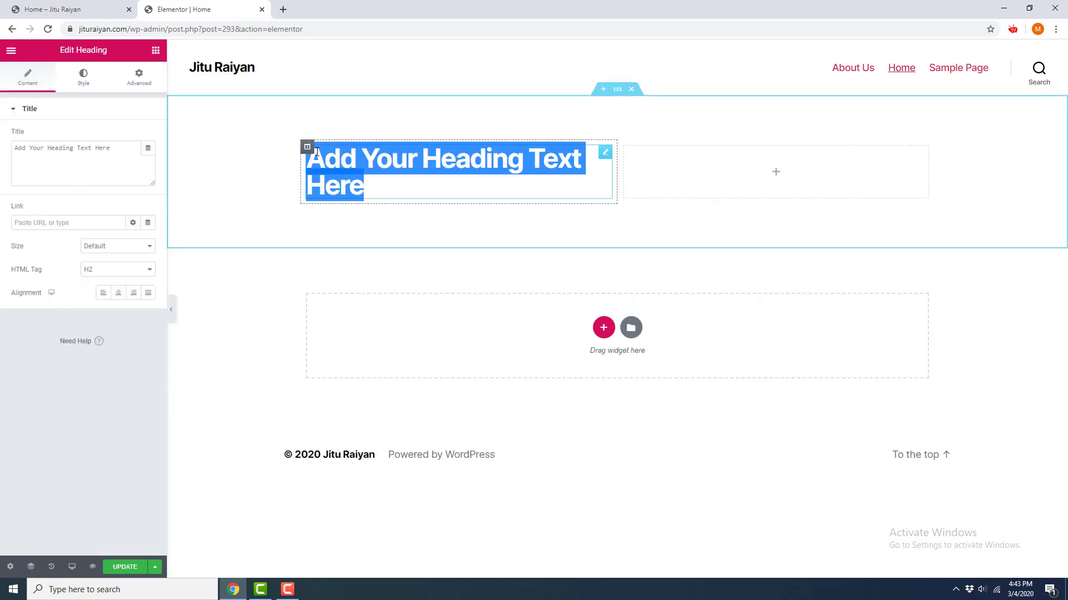
pyautogui.write("It's time to create your ")
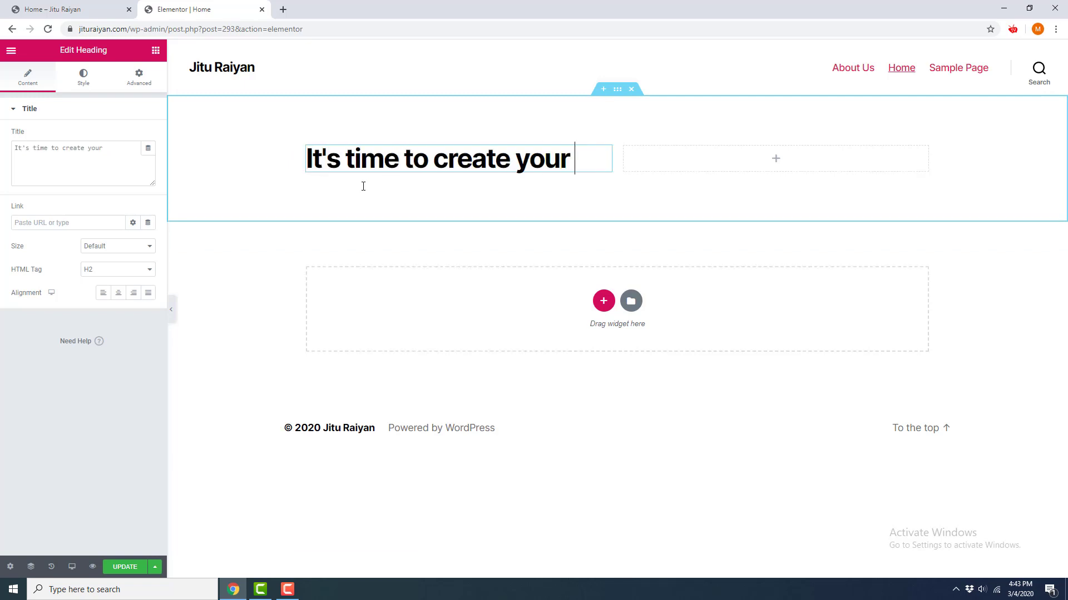
pyautogui.write('Awesome Website')
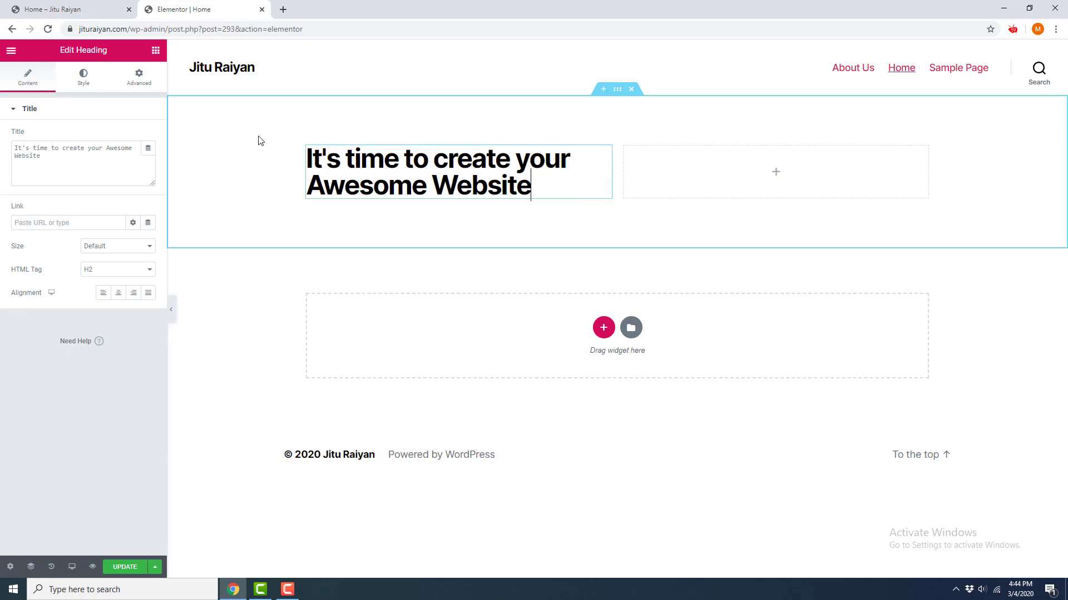
# Step: Add a 'LET THE JOURNEY' heading above the headline and set its HTML tag to H5
pyautogui.click(156, 50)
pyautogui.moveTo(143, 144); pyautogui.dragTo(388, 151)
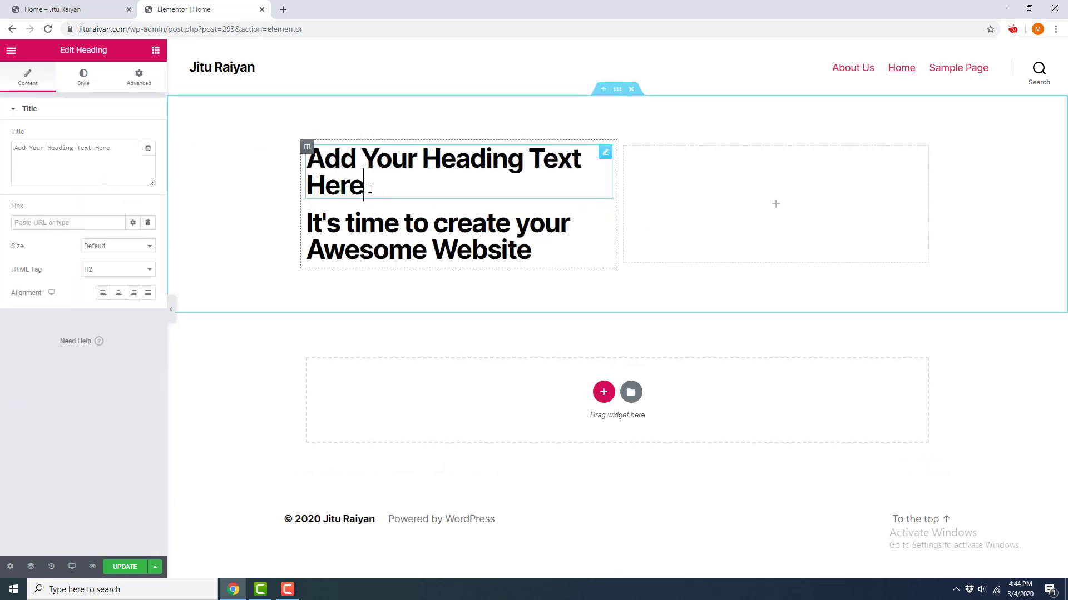
pyautogui.moveTo(370, 188); pyautogui.dragTo(301, 162)
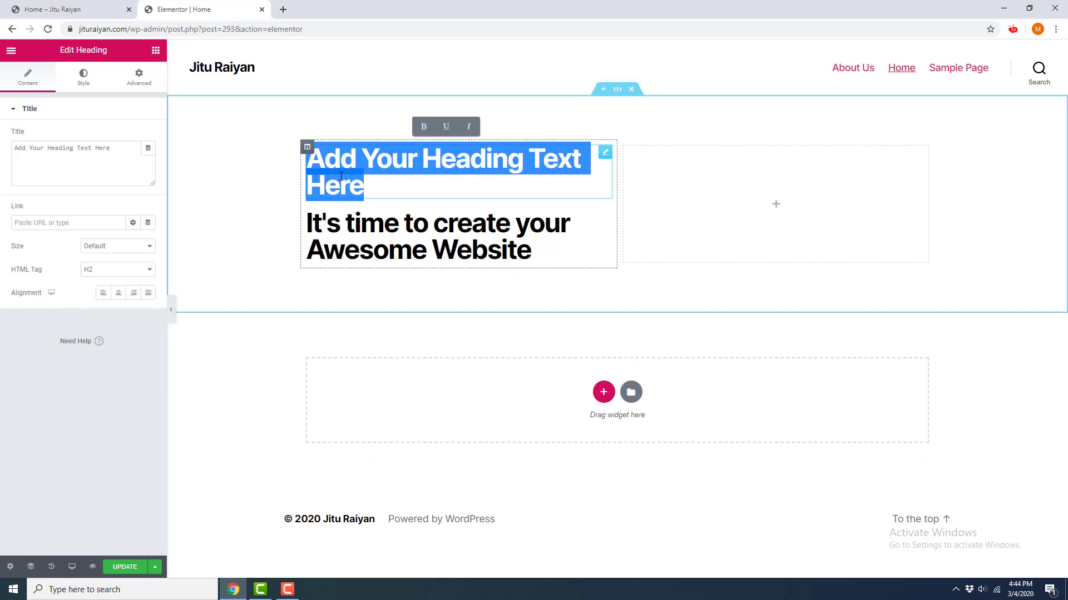
pyautogui.write('LET THE JOURNEY')
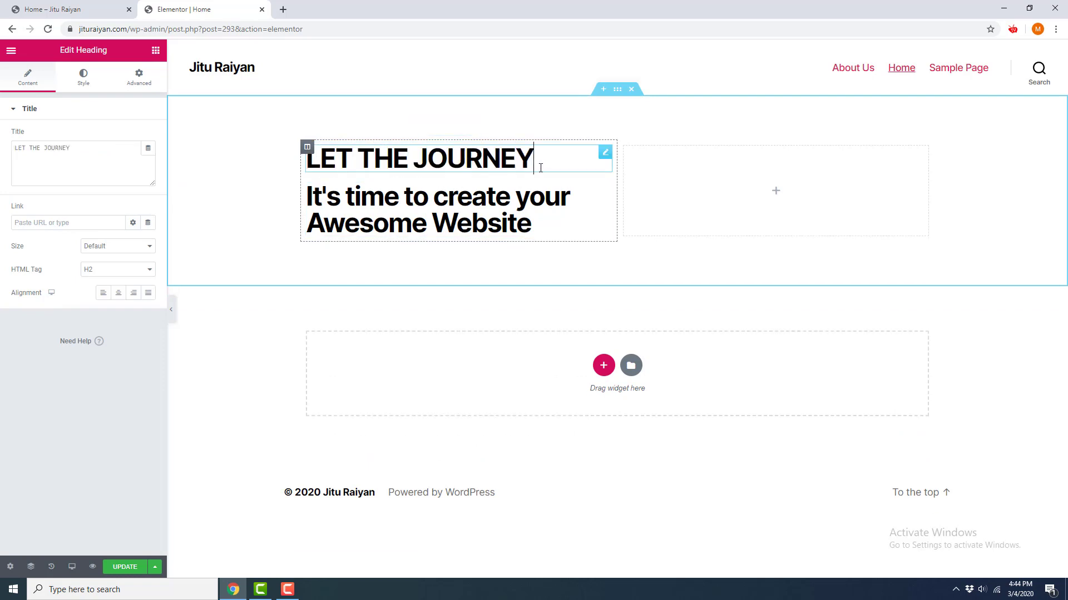
pyautogui.click(110, 272)
pyautogui.click(116, 315)
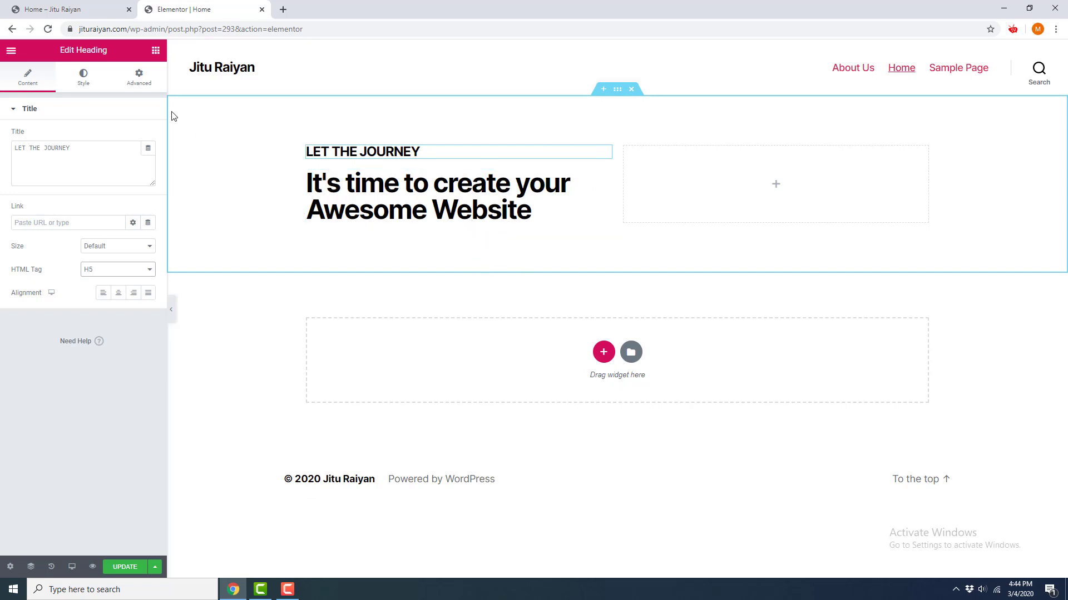
pyautogui.click(155, 50)
# Step: Add a text paragraph, a divider above LET THE JOURNEY, and a two-column inner section below
pyautogui.moveTo(152, 203); pyautogui.dragTo(386, 231)
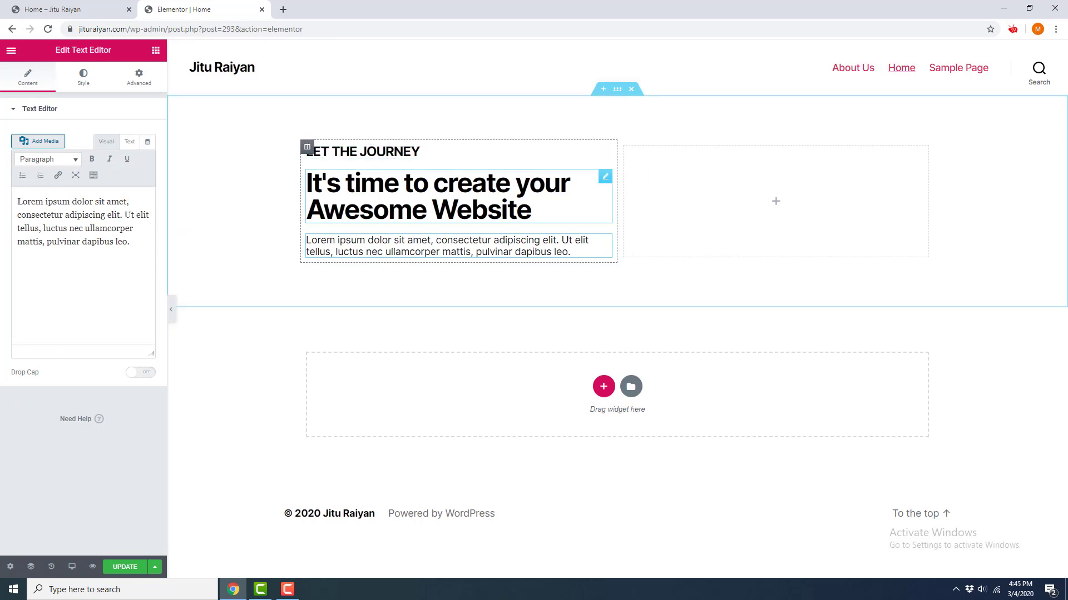
pyautogui.click(156, 51)
pyautogui.moveTo(42, 312); pyautogui.dragTo(365, 150)
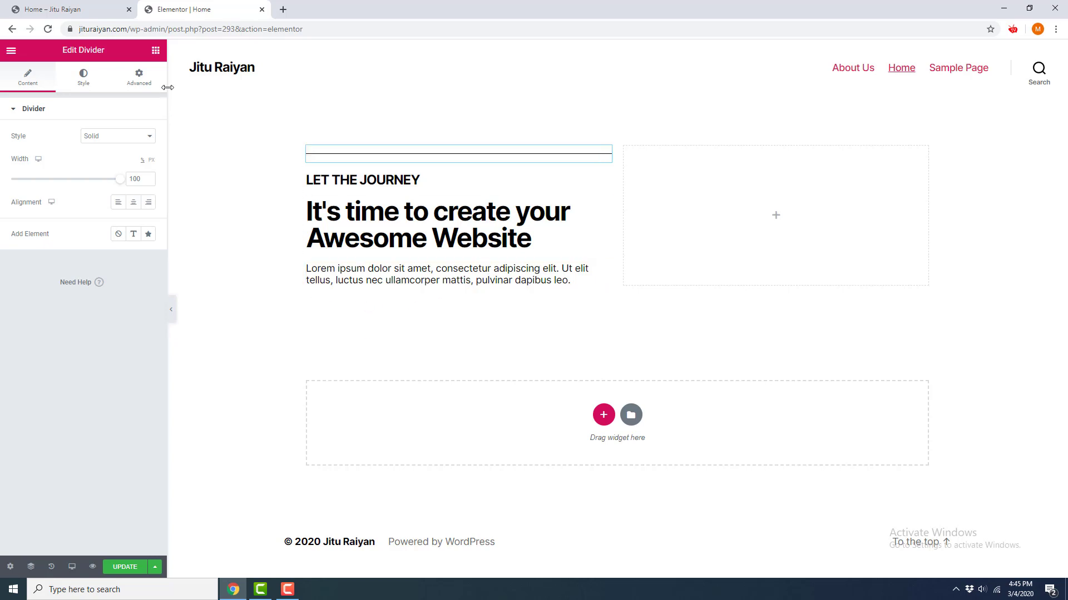
pyautogui.click(153, 51)
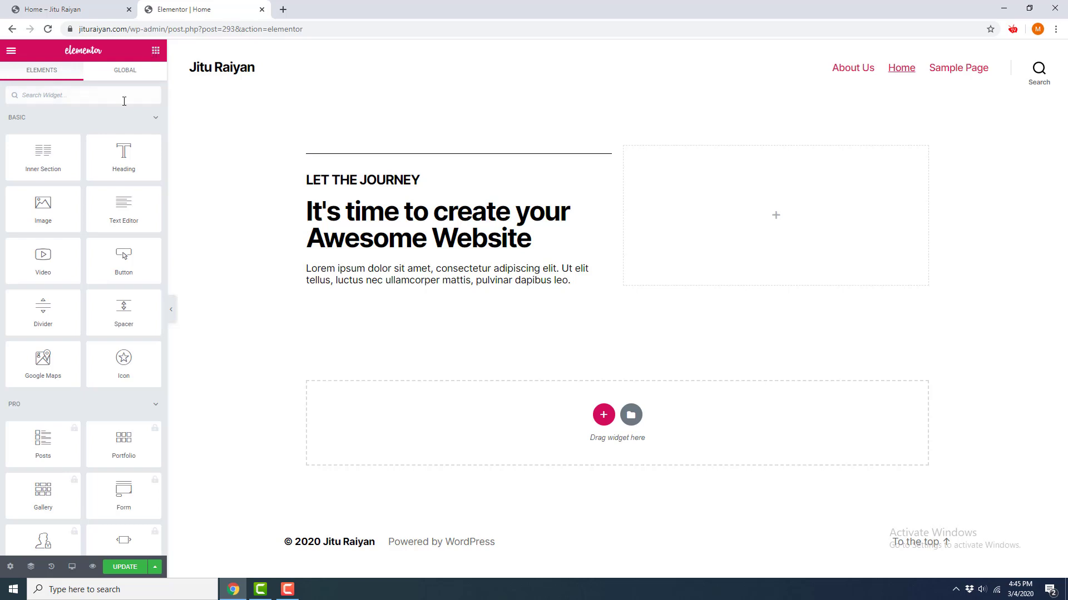
pyautogui.moveTo(46, 154); pyautogui.dragTo(398, 296)
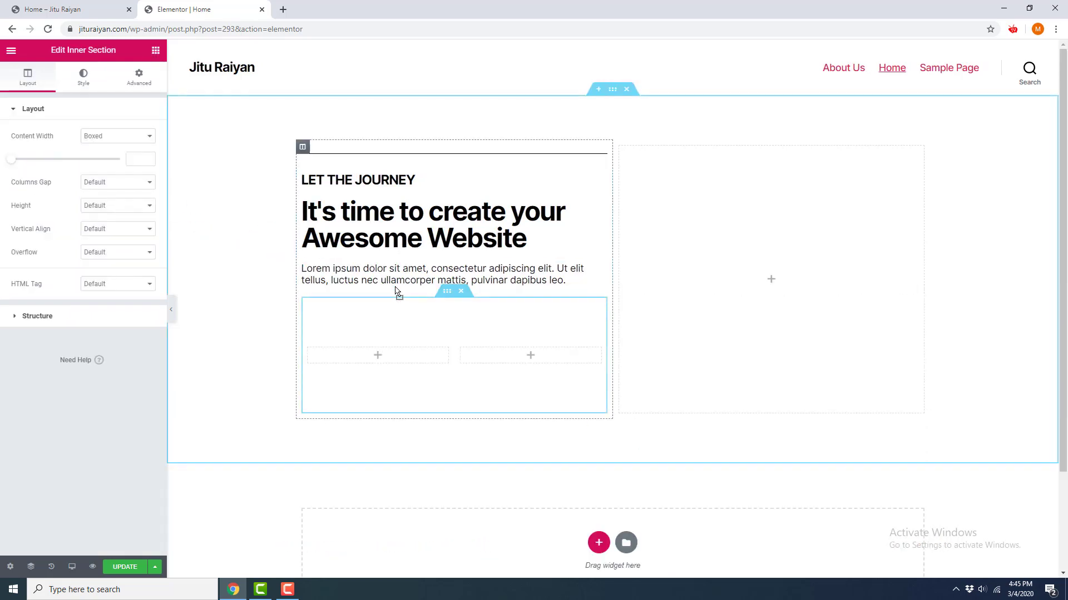
# Step: Place a Button widget in each of the inner section's two columns
pyautogui.click(378, 357)
pyautogui.moveTo(118, 262); pyautogui.dragTo(395, 362)
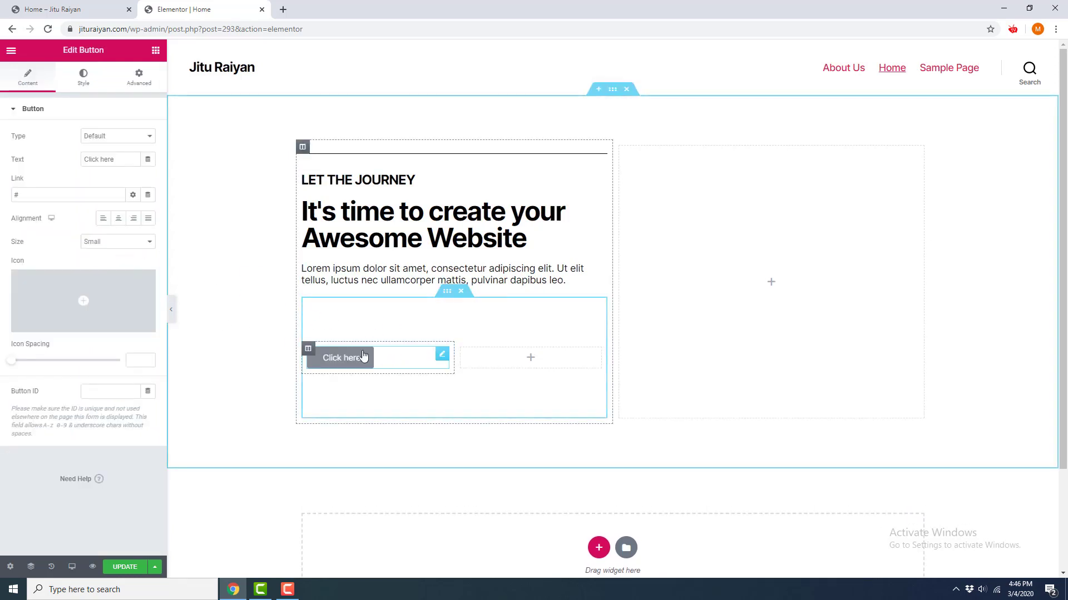
pyautogui.click(155, 50)
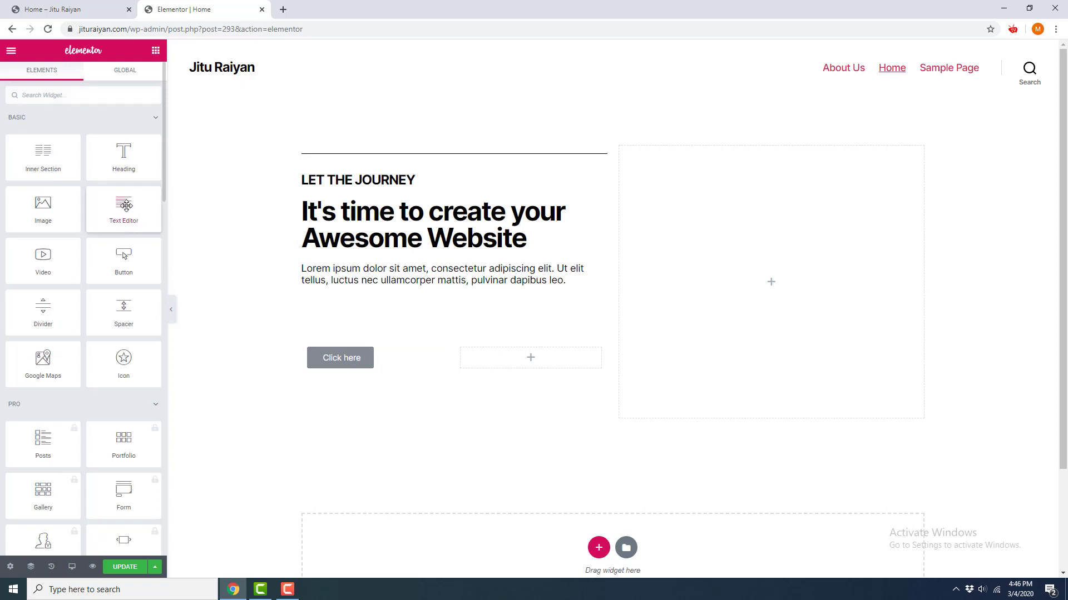
pyautogui.moveTo(123, 260); pyautogui.dragTo(498, 370)
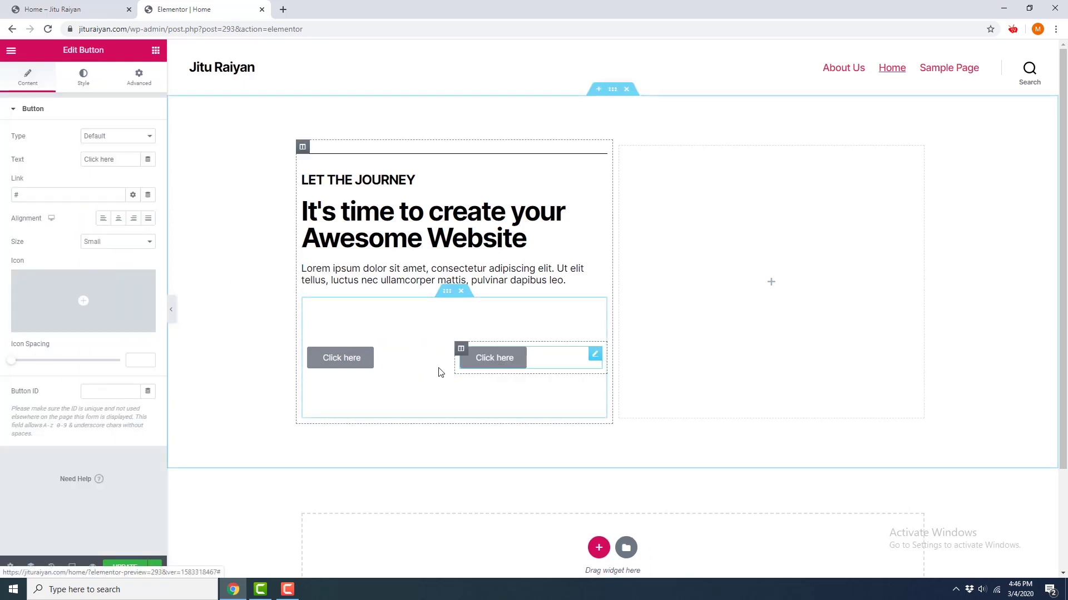
# Step: Relabel the left button 'GET STARTED' and the right button 'LEARN MORE'
pyautogui.click(354, 360)
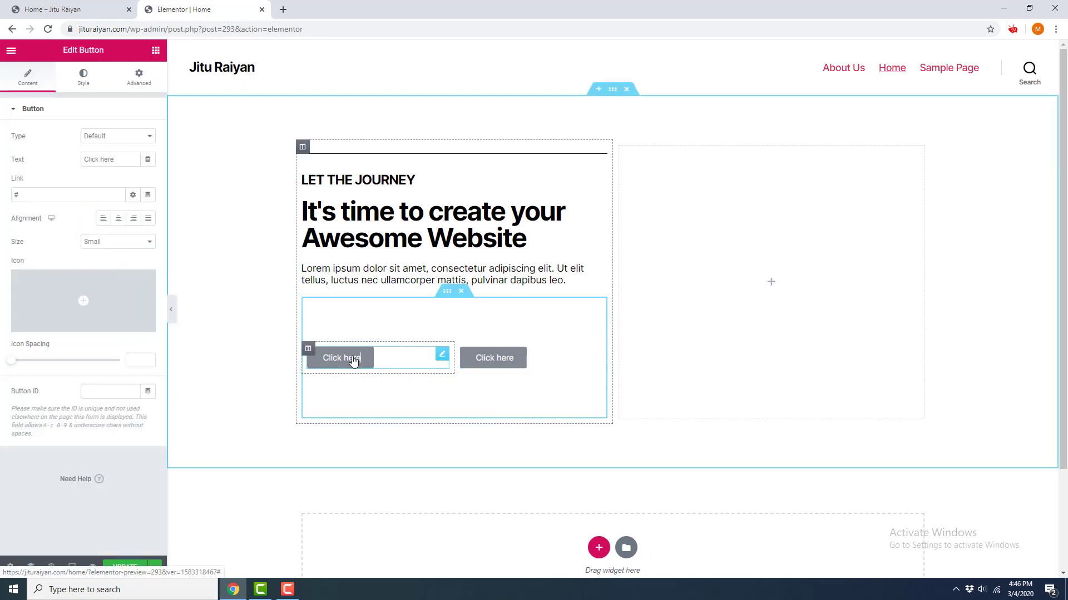
pyautogui.hotkey('ctrl', 'a')
pyautogui.write('GET STARTED')
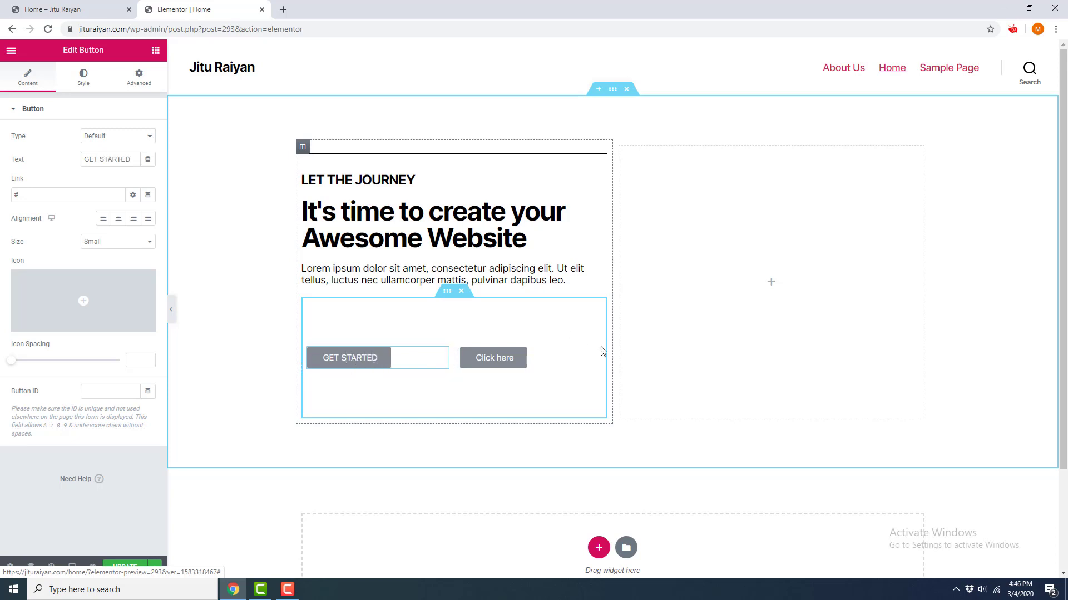
pyautogui.tripleClick(505, 358)
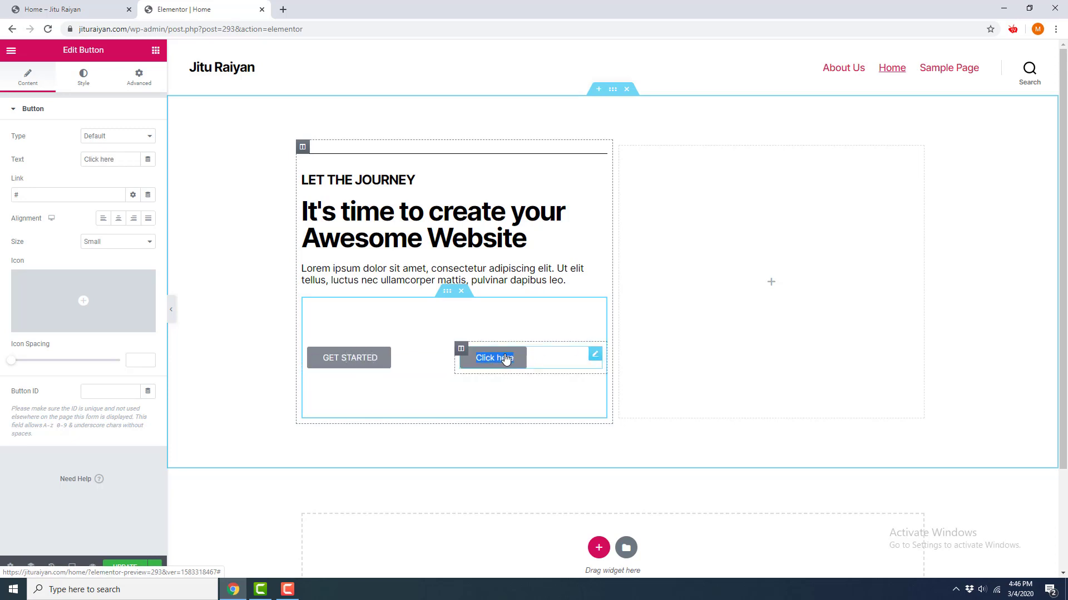
pyautogui.write('LEARN MORE')
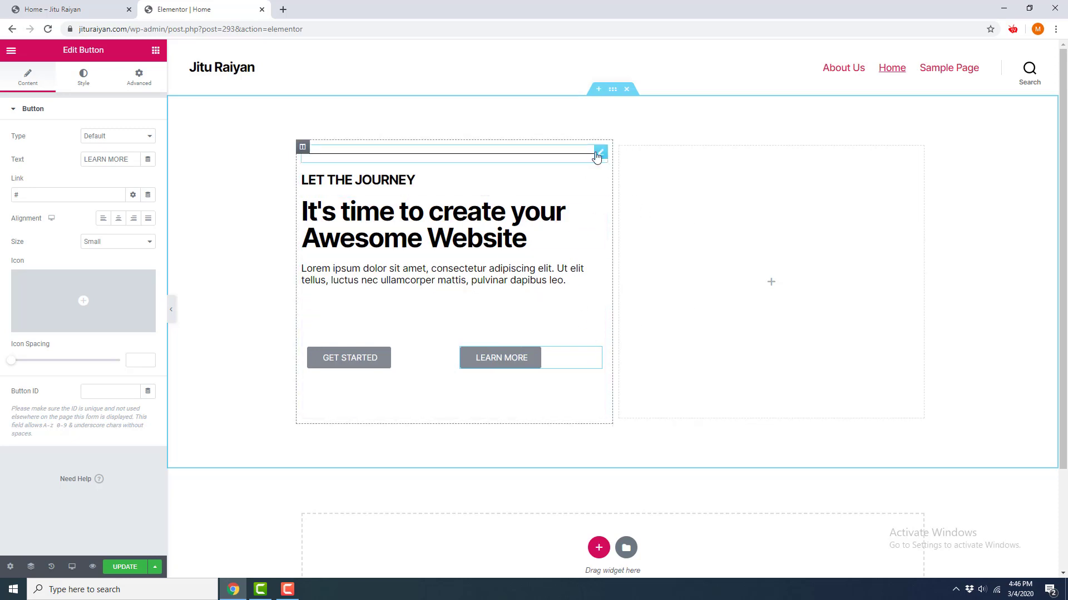
# Step: Give the hero section a Classic background using the skyscraper photo website-banner.jpg
pyautogui.click(613, 92)
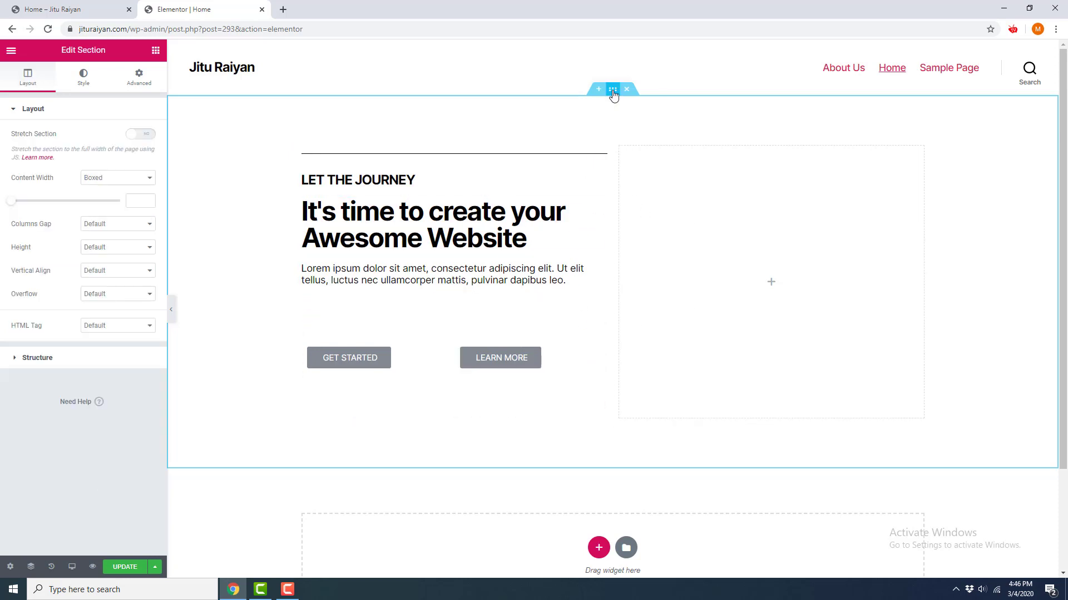
pyautogui.click(84, 76)
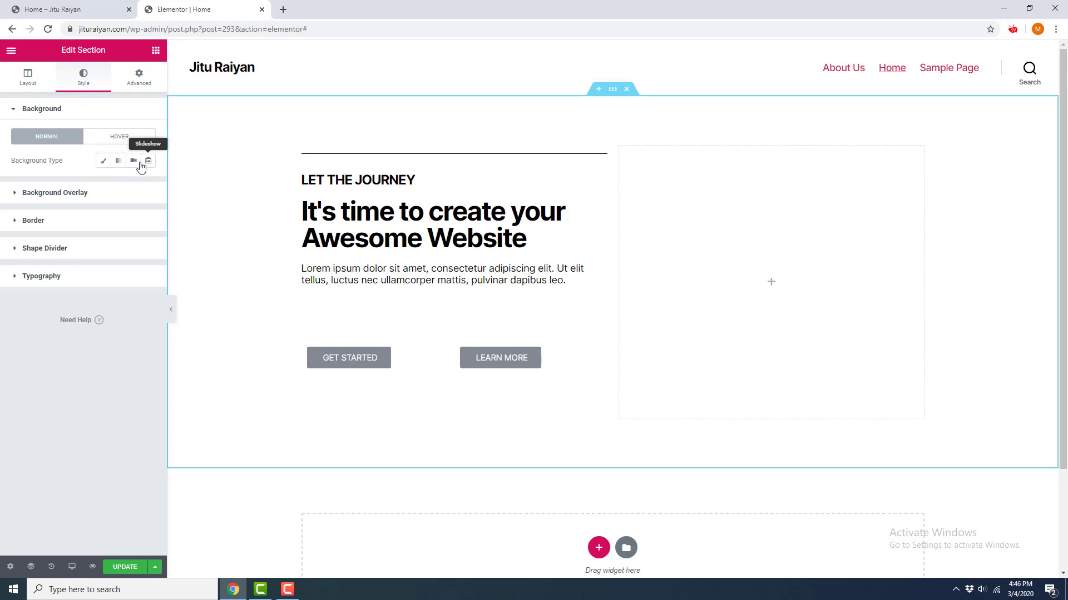
pyautogui.click(103, 162)
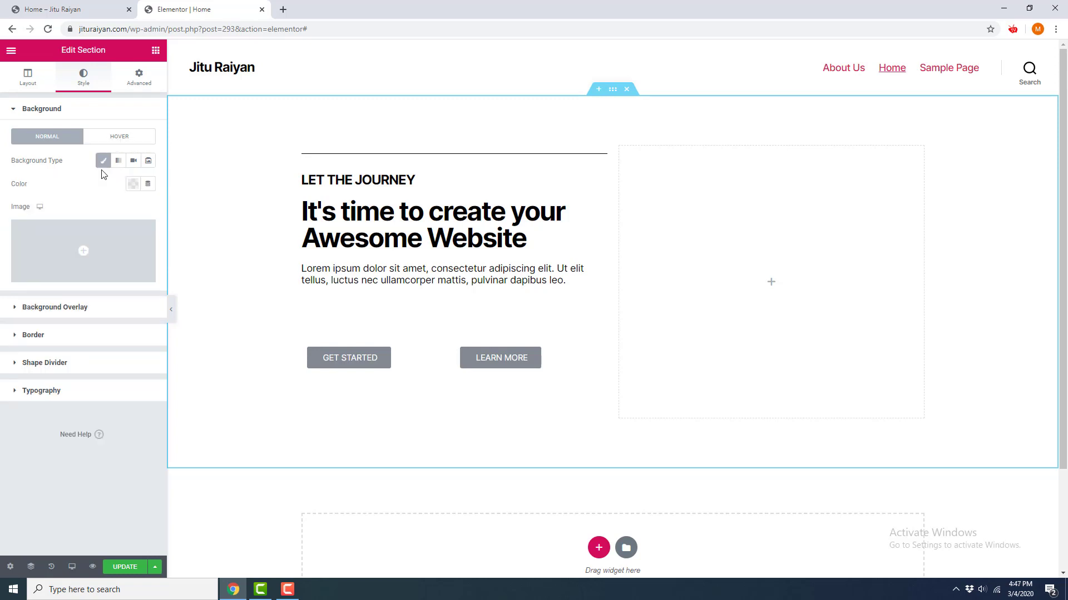
pyautogui.click(83, 256)
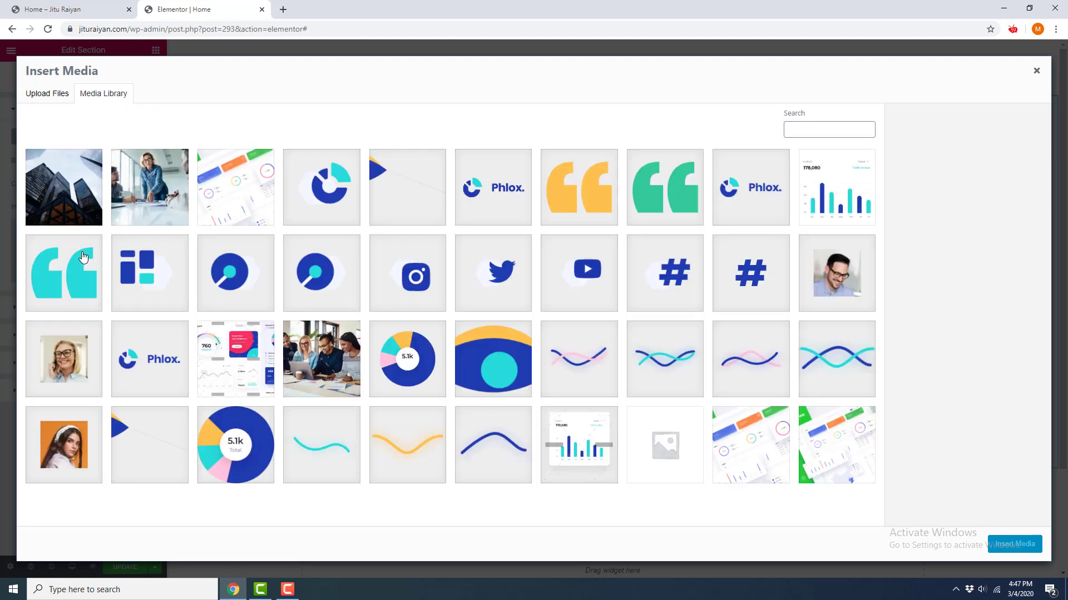
pyautogui.click(77, 209)
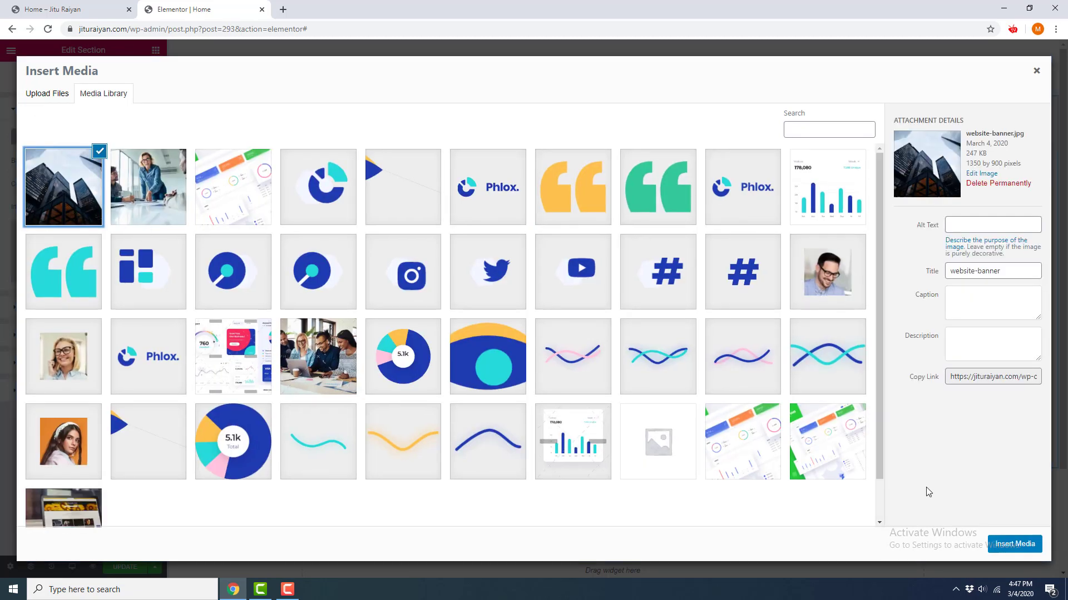
pyautogui.click(1014, 544)
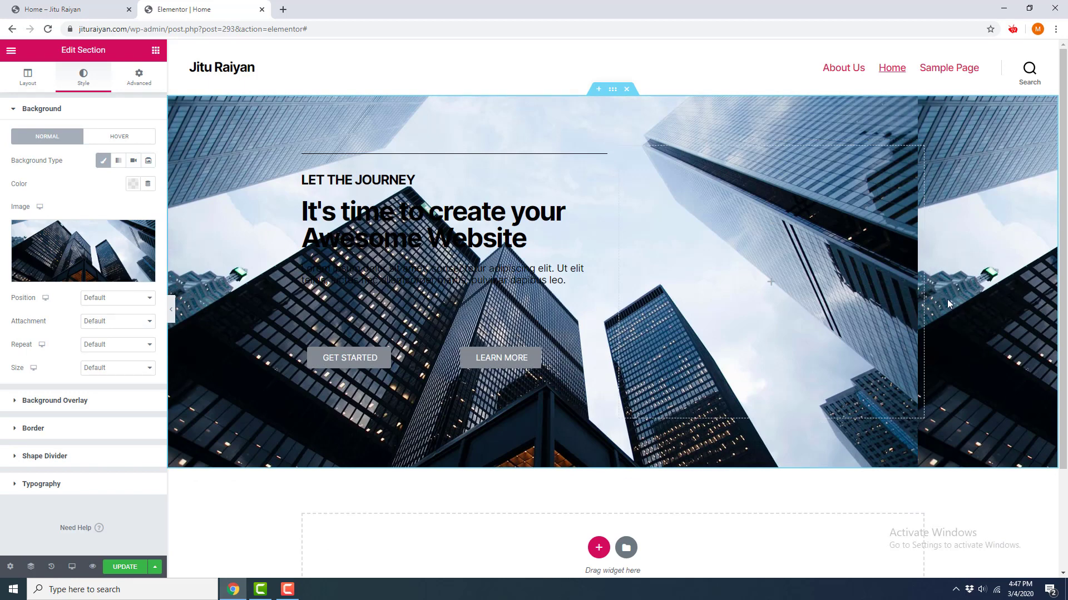
# Step: Set the background image size to Cover and position to Center Center
pyautogui.click(127, 368)
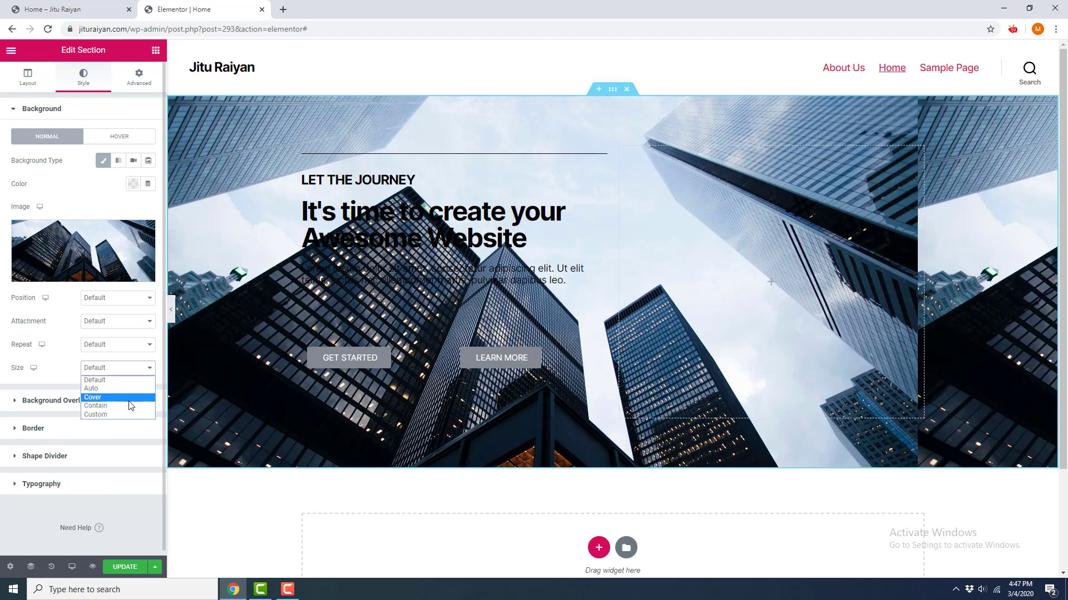
pyautogui.click(116, 400)
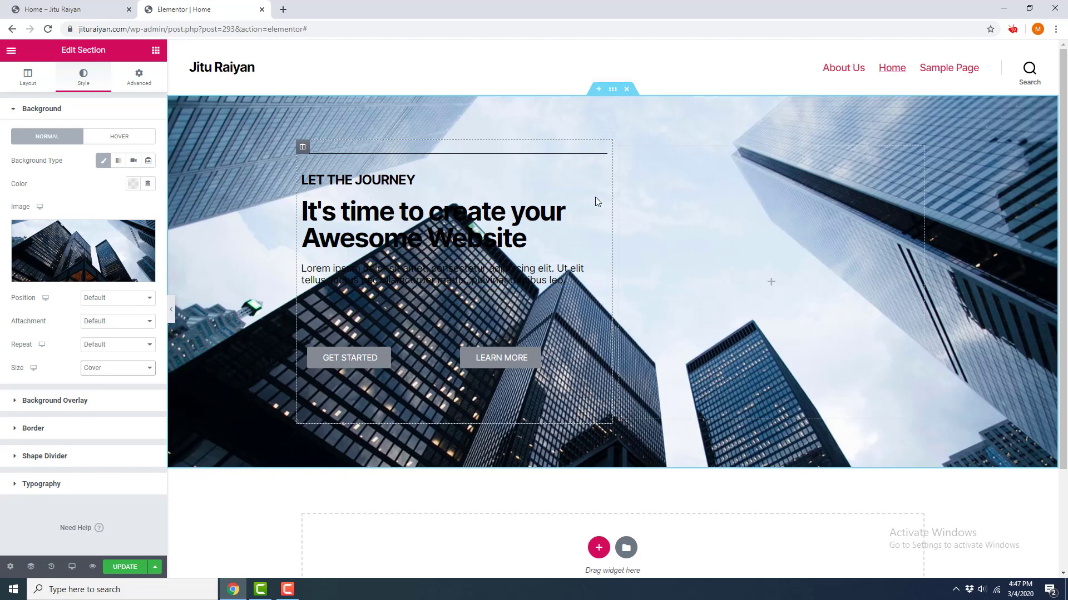
pyautogui.click(136, 300)
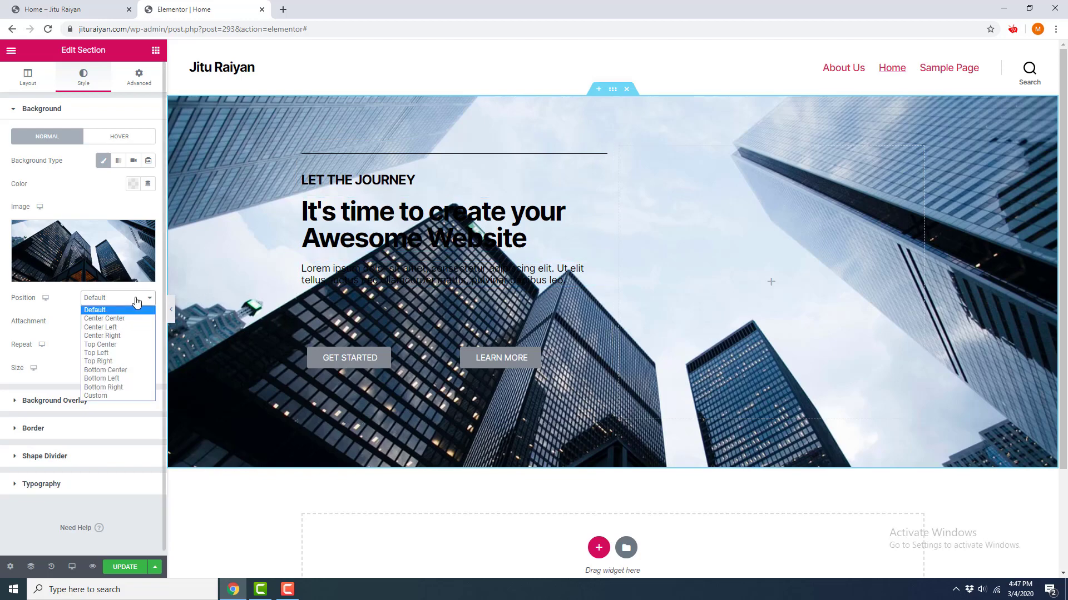
pyautogui.click(106, 319)
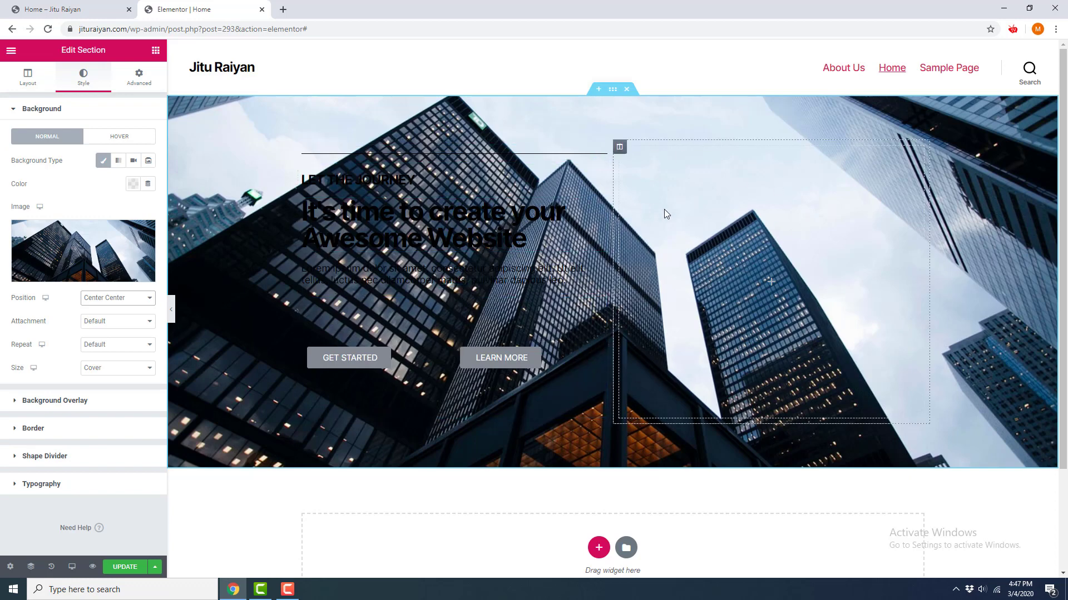
# Step: Add a gradient background overlay with a grey first colour, angle 200 and opacity 0.7
pyautogui.click(107, 402)
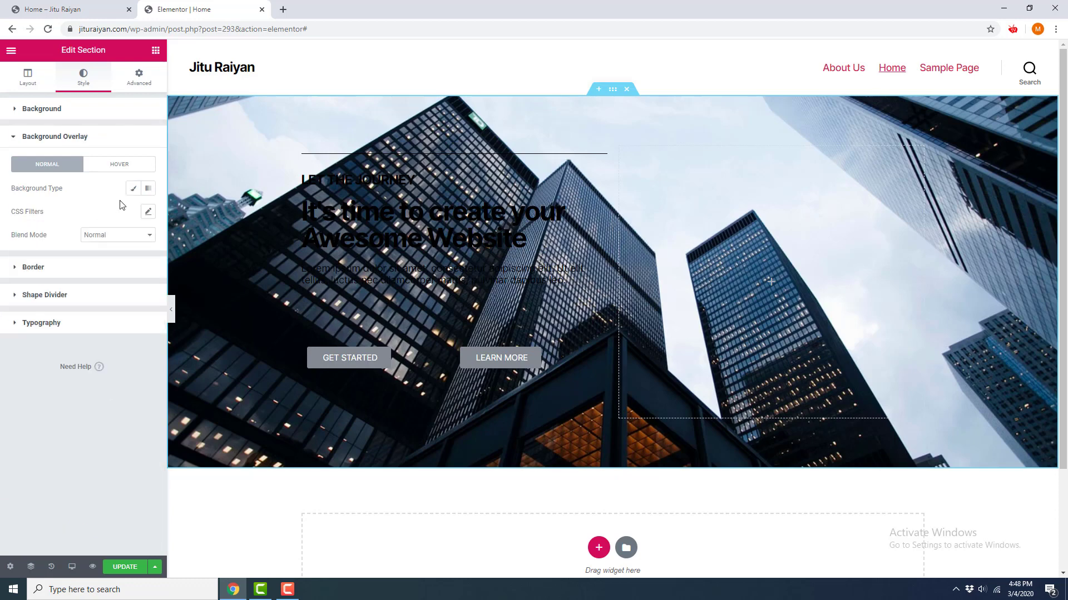
pyautogui.click(148, 190)
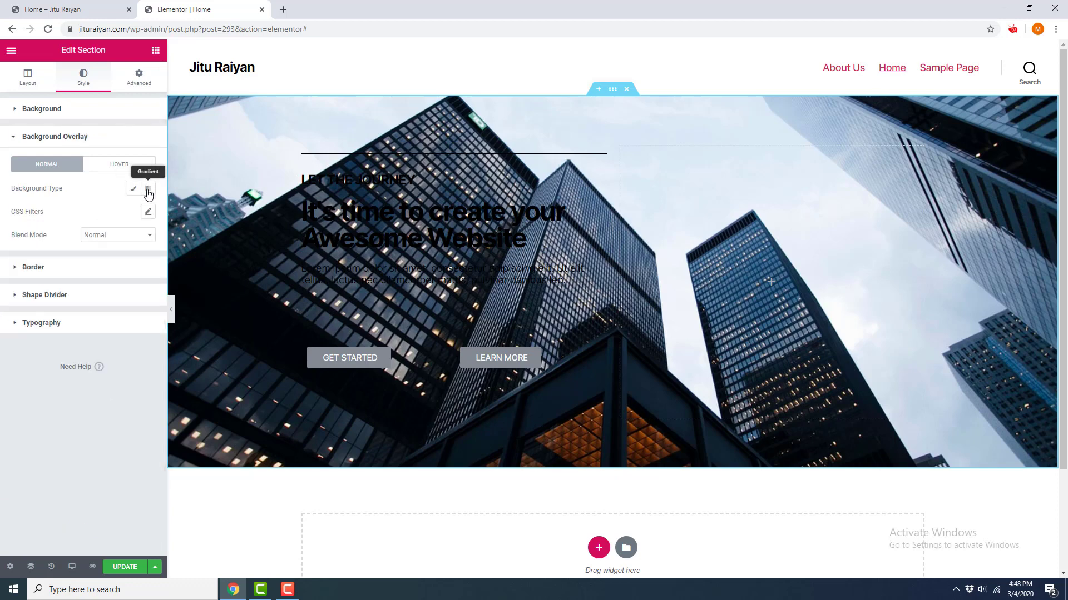
pyautogui.click(147, 189)
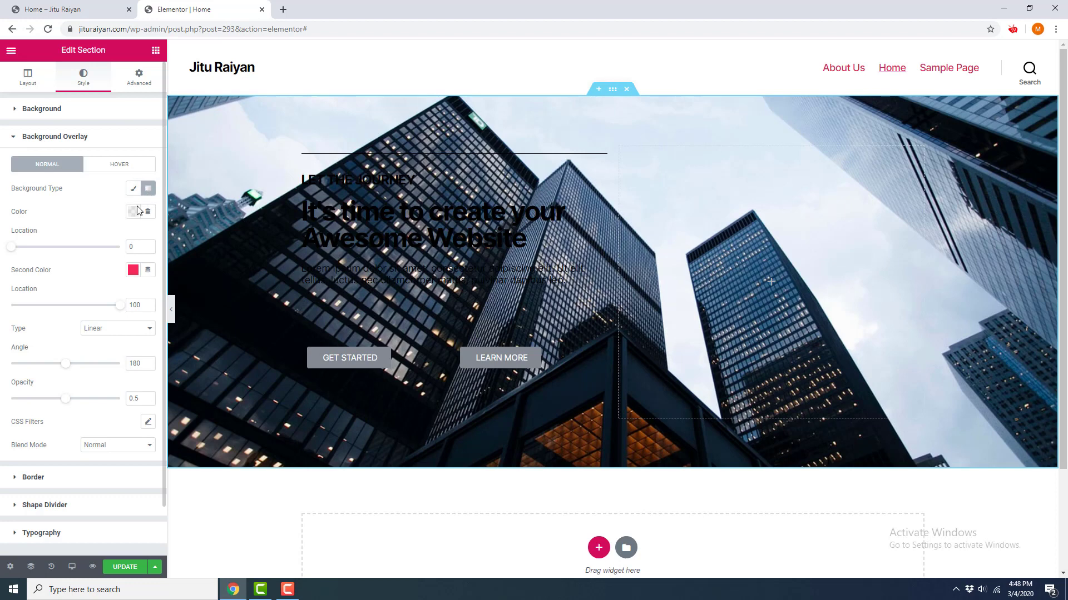
pyautogui.click(134, 212)
pyautogui.moveTo(94, 297); pyautogui.dragTo(84, 311)
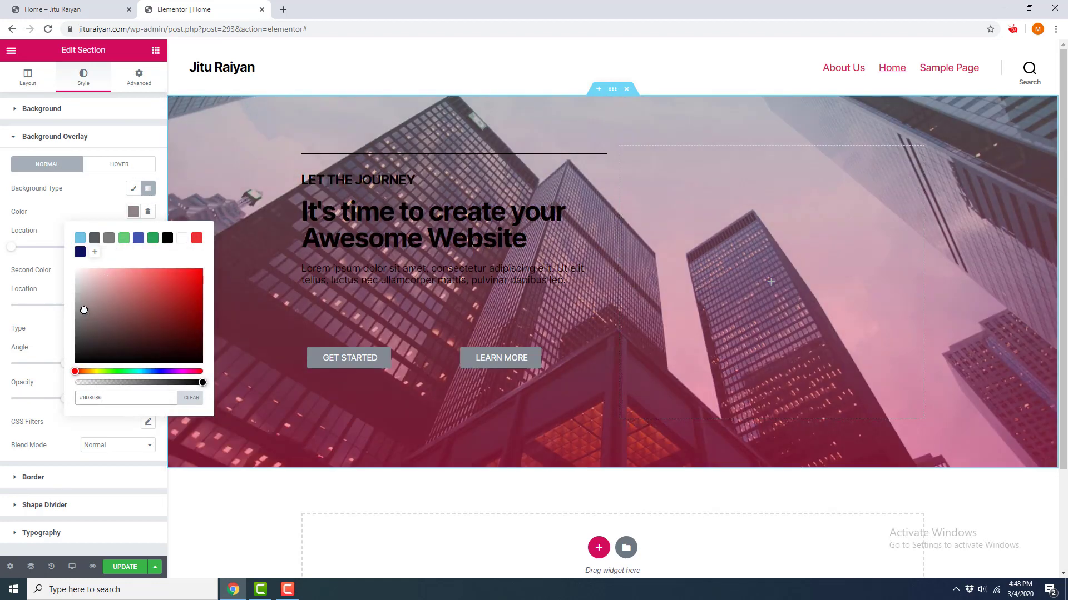
pyautogui.click(100, 210)
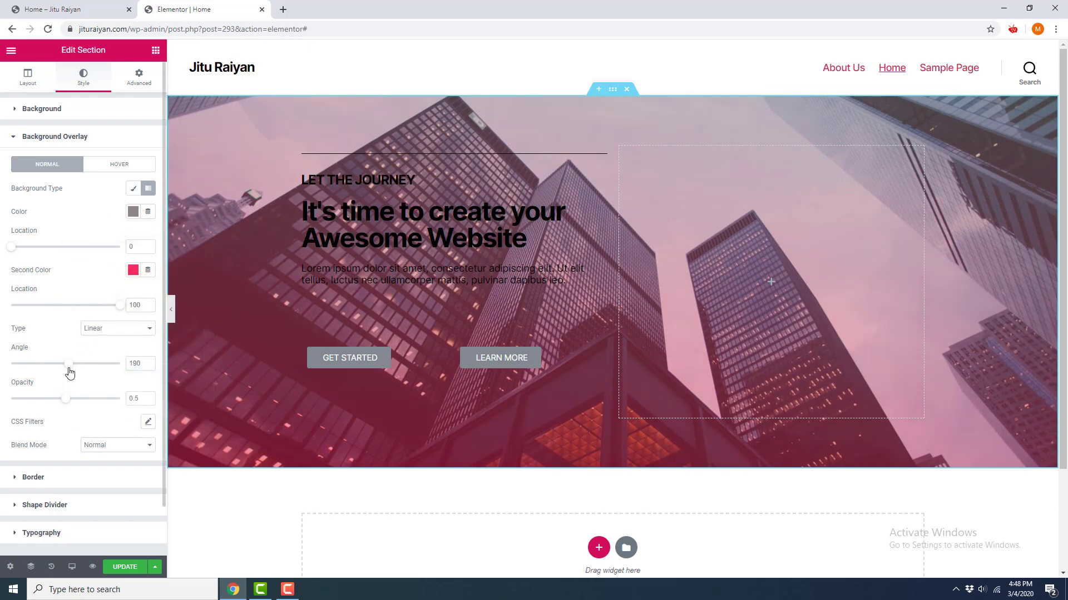
pyautogui.moveTo(67, 367); pyautogui.dragTo(74, 373)
pyautogui.moveTo(69, 407); pyautogui.dragTo(93, 409)
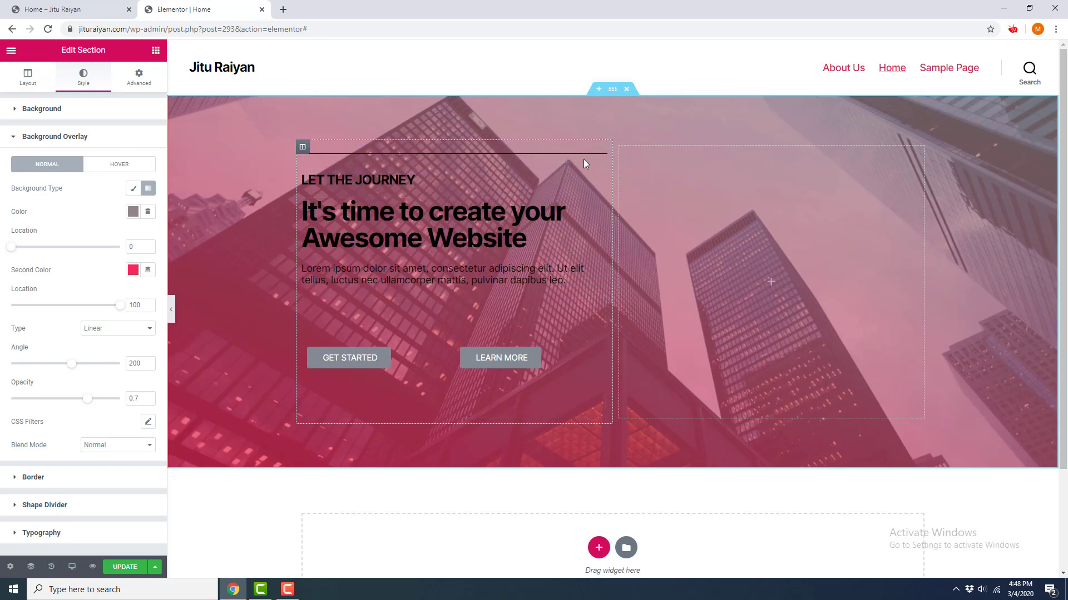
# Step: Thicken the divider to weight 3, make it red and save #F33E3E as a palette swatch
pyautogui.click(600, 156)
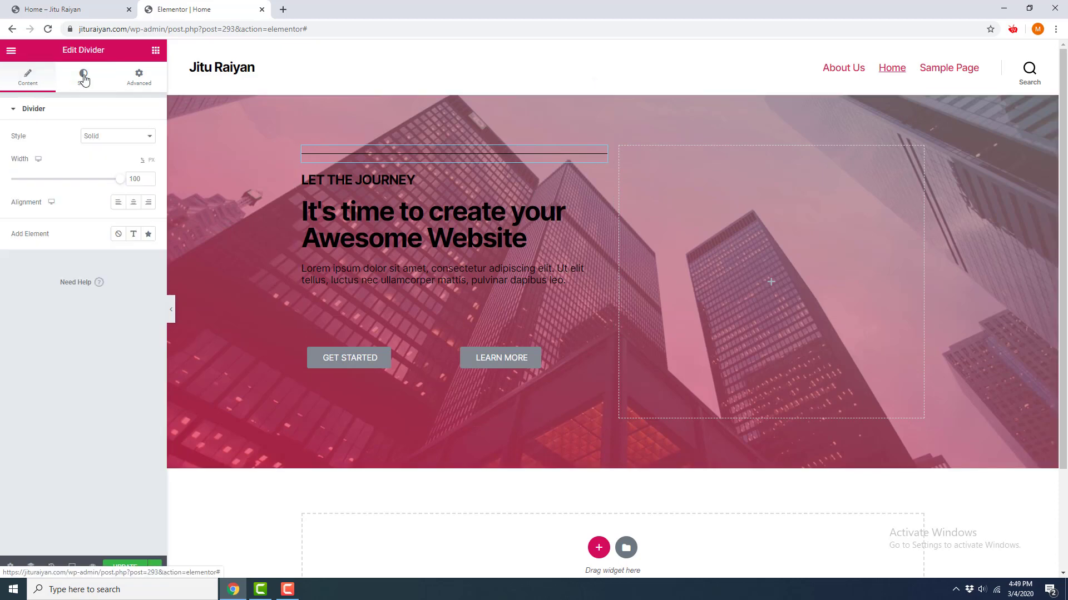
pyautogui.click(83, 79)
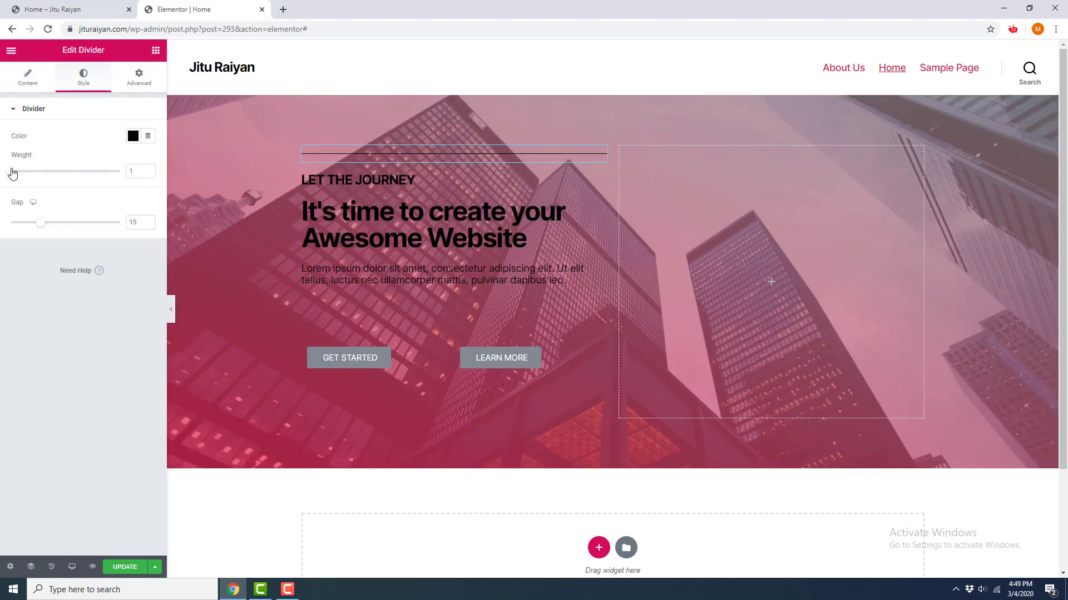
pyautogui.moveTo(12, 173); pyautogui.dragTo(34, 175)
pyautogui.moveTo(142, 171); pyautogui.dragTo(99, 176)
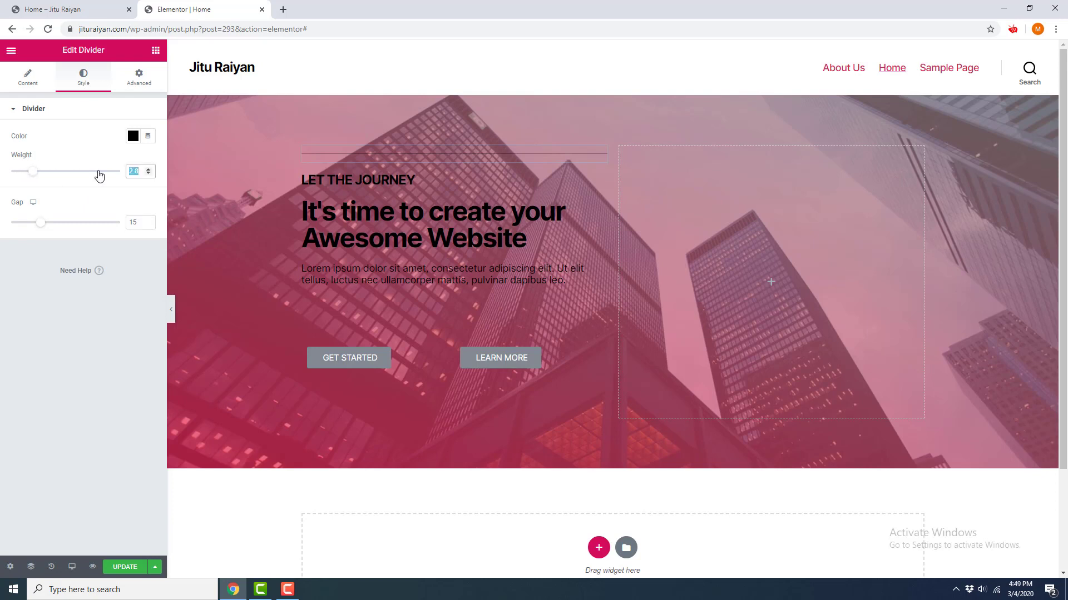
pyautogui.write('3')
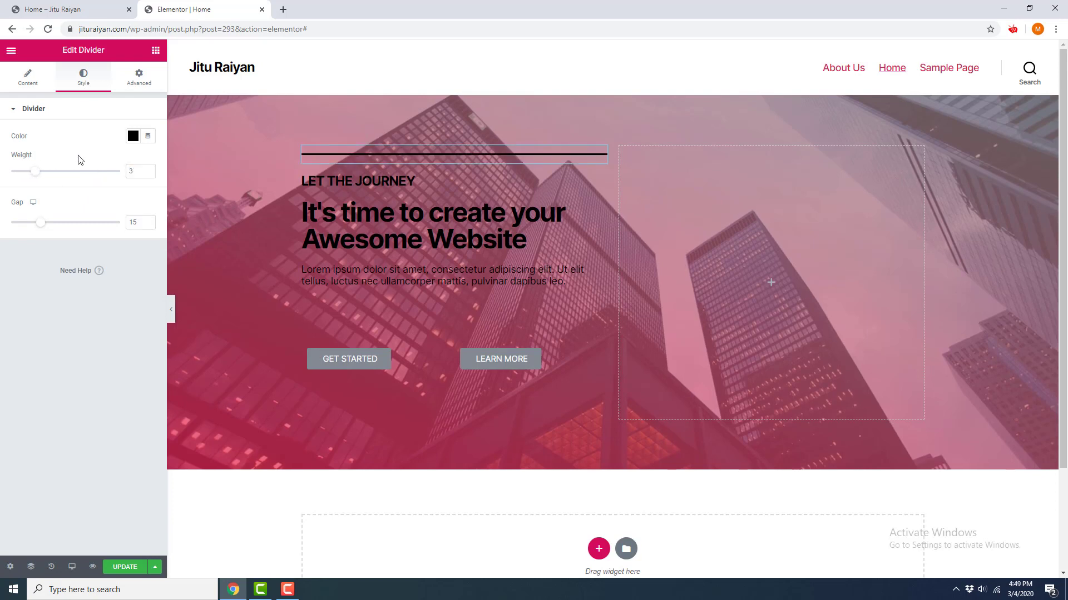
pyautogui.click(133, 137)
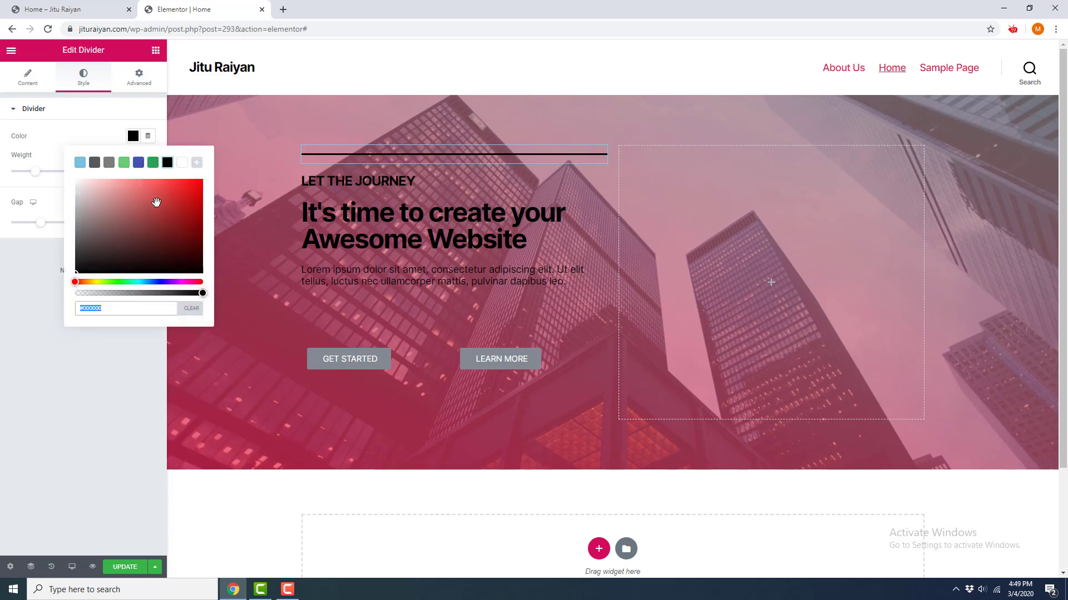
pyautogui.moveTo(157, 204)
pyautogui.mouseDown()
pyautogui.moveTo(175, 183)
pyautogui.moveTo(172, 213)
pyautogui.moveTo(170, 184)
pyautogui.mouseUp()
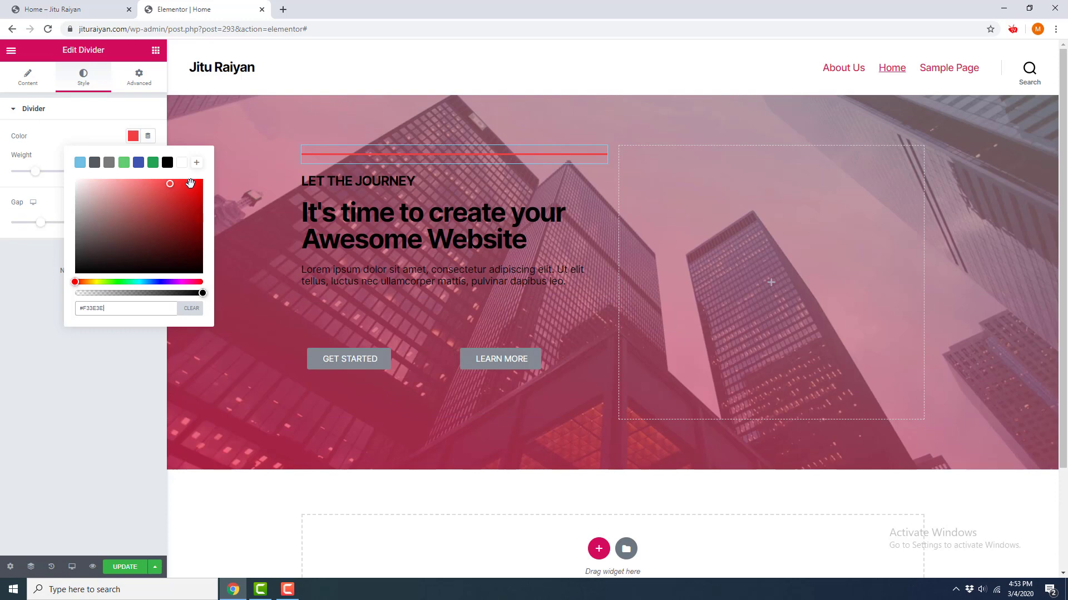
pyautogui.click(197, 163)
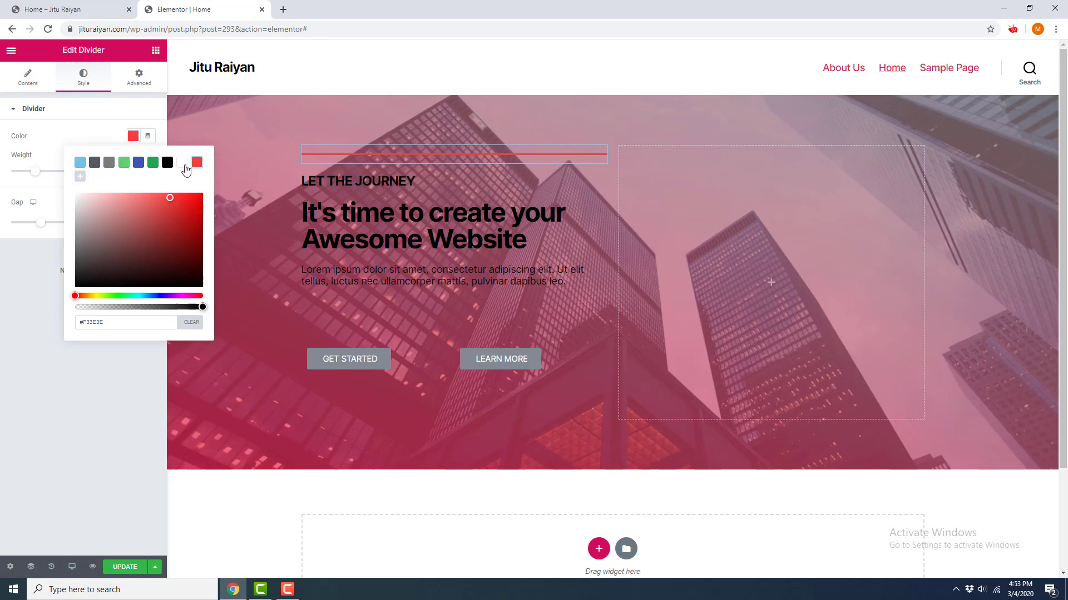
pyautogui.tripleClick(92, 322)
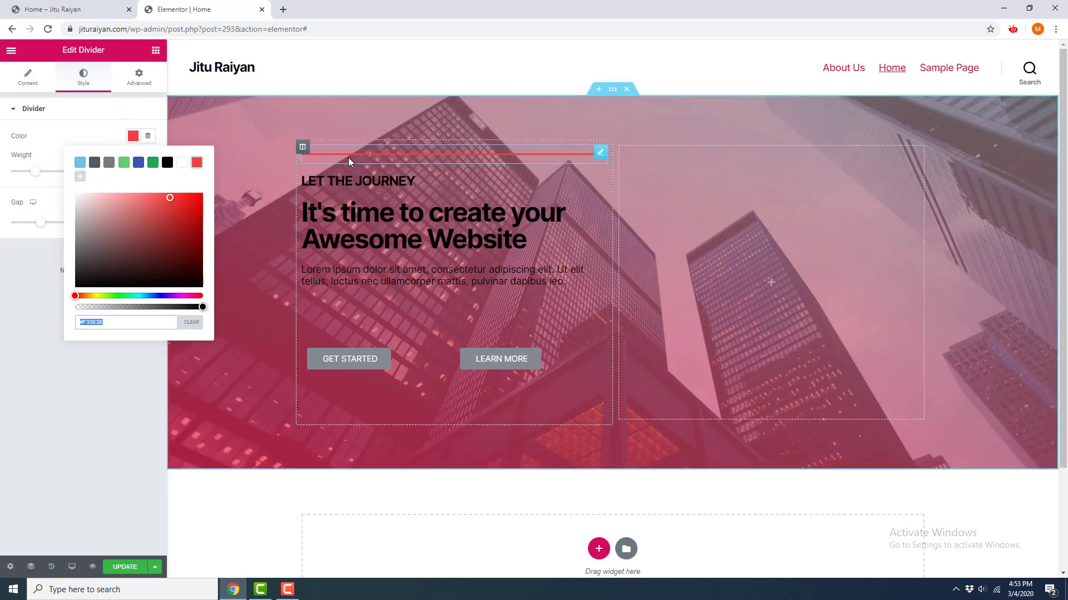
# Step: Give the divider a Custom width of 100 px under Advanced > Positioning
pyautogui.click(149, 82)
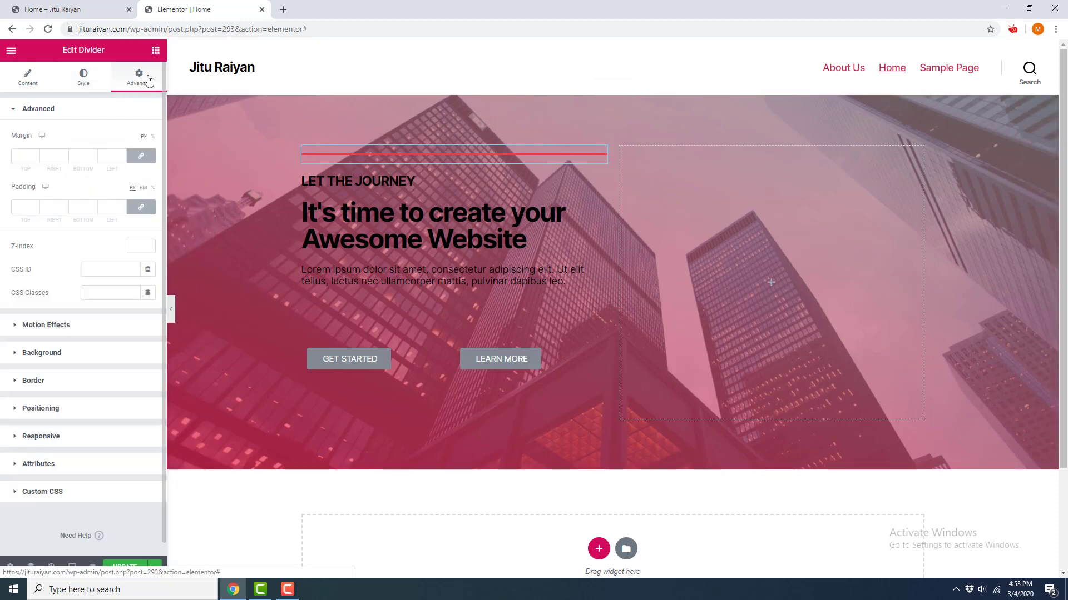
pyautogui.click(73, 410)
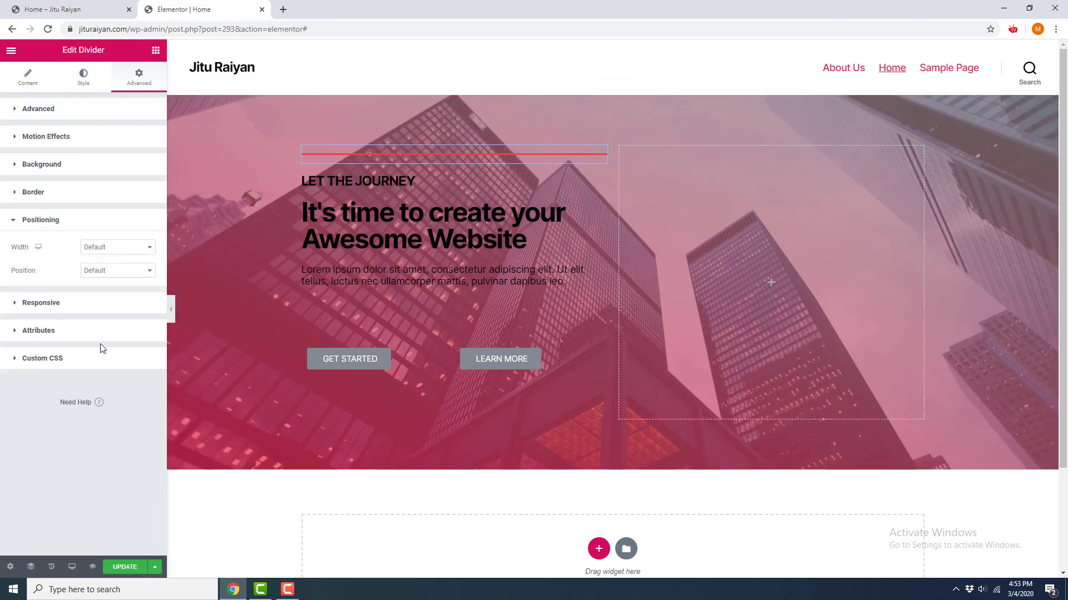
pyautogui.click(119, 248)
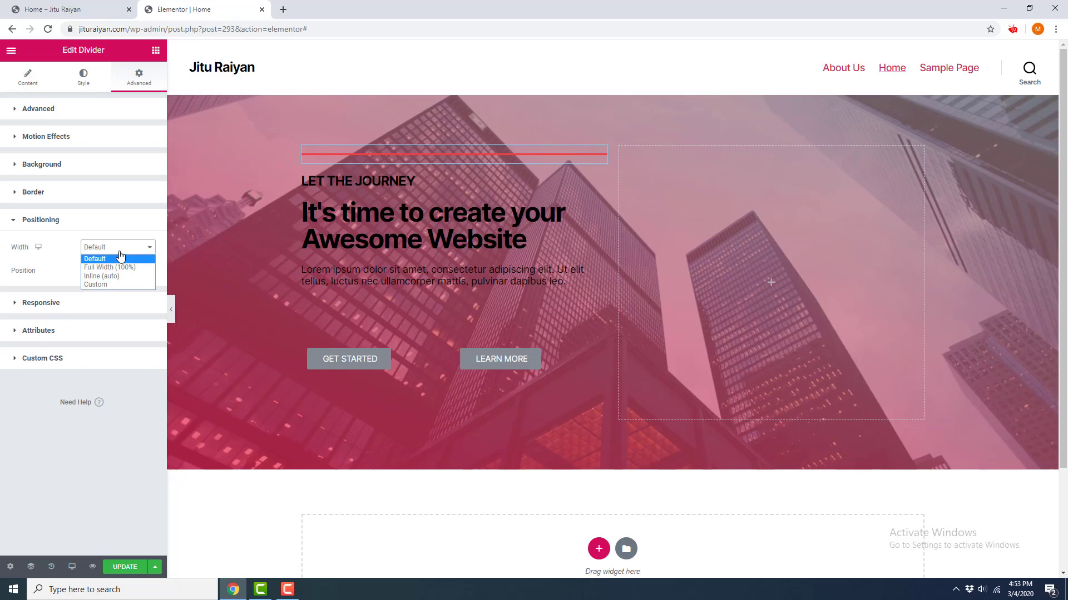
pyautogui.click(147, 285)
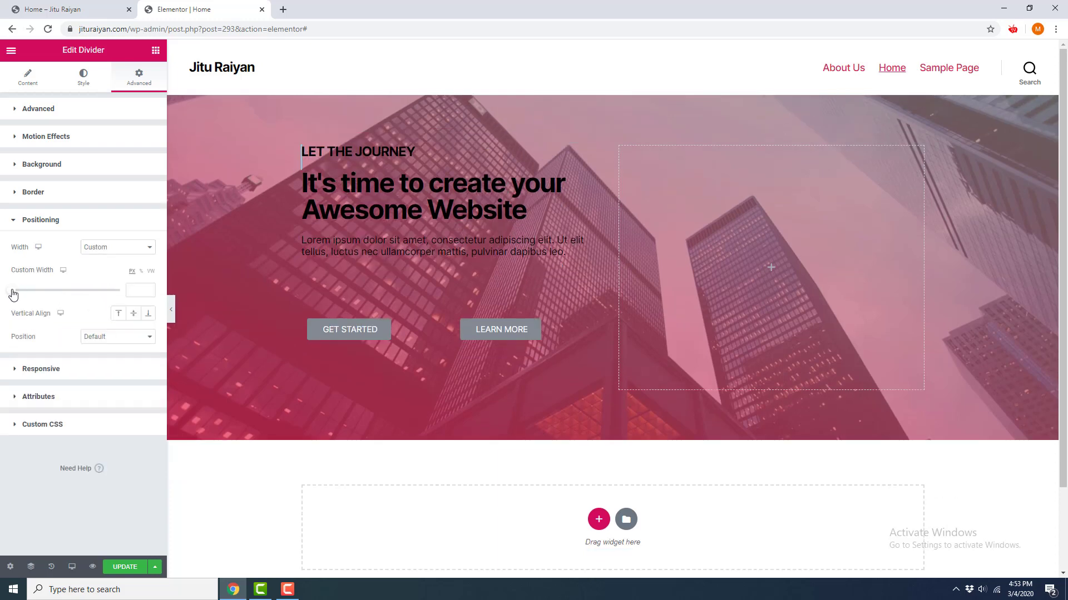
pyautogui.moveTo(12, 294); pyautogui.dragTo(30, 289)
pyautogui.moveTo(135, 292); pyautogui.dragTo(152, 295)
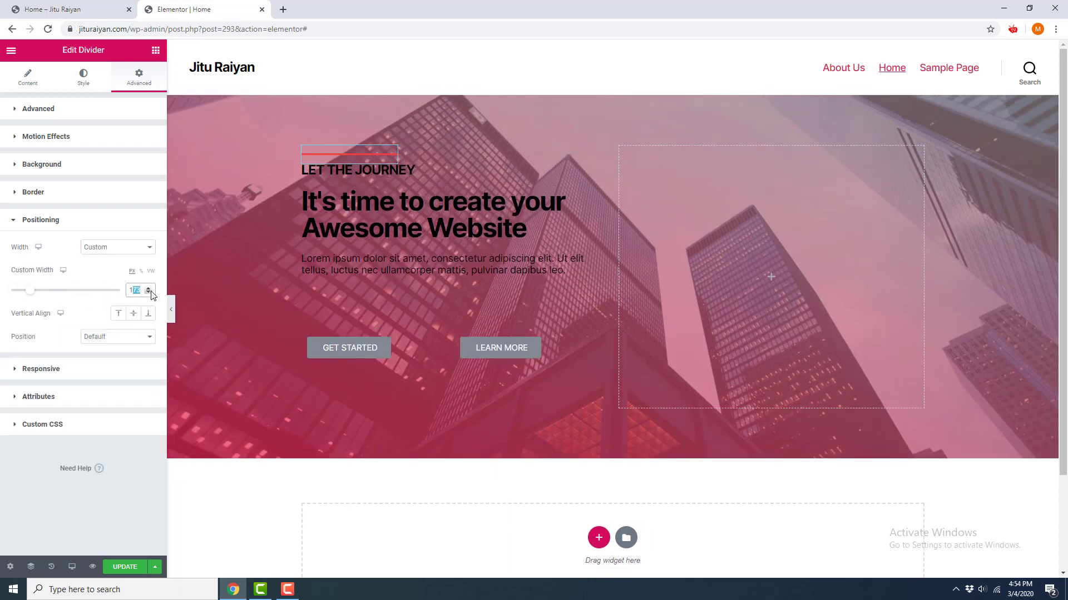
pyautogui.write('00')
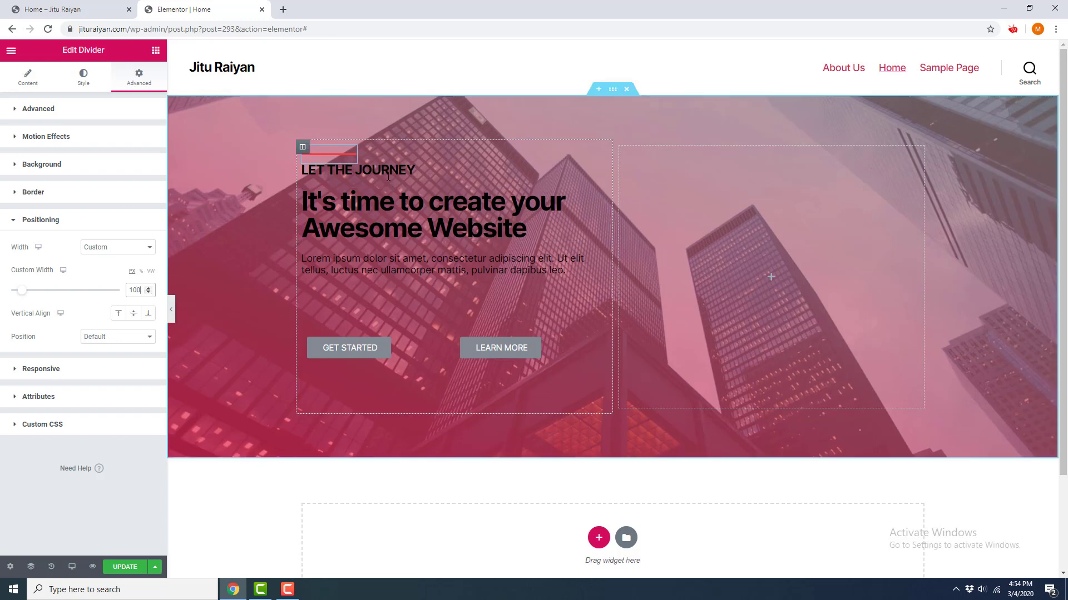
# Step: Append BEGINS to the small heading and make its text white
pyautogui.click(421, 170)
pyautogui.write('BEGINS')
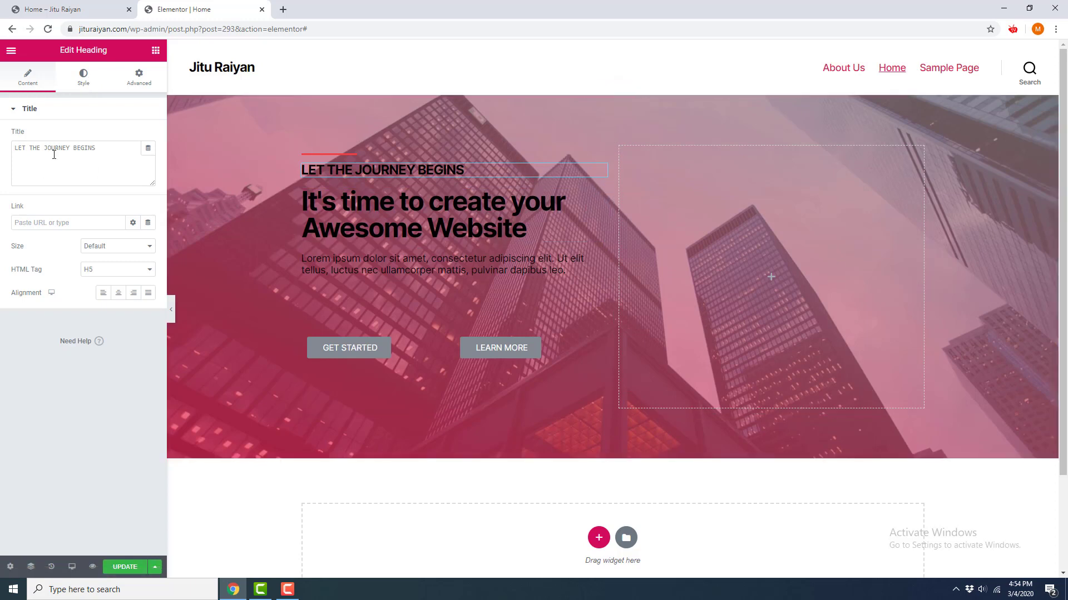
pyautogui.click(83, 88)
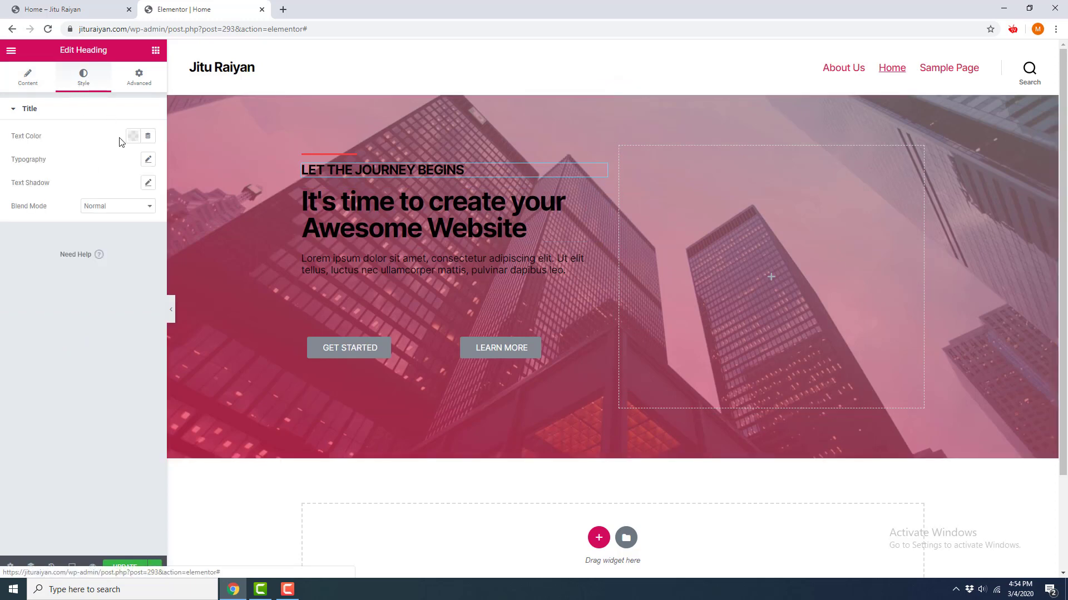
pyautogui.click(133, 136)
pyautogui.moveTo(142, 217); pyautogui.dragTo(77, 196)
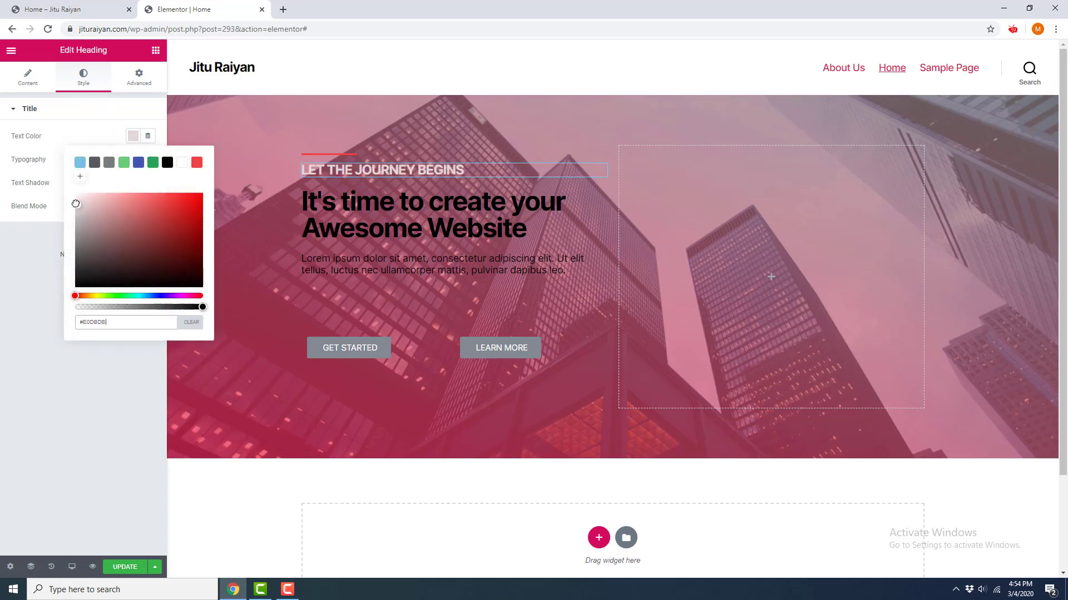
pyautogui.press('Escape')
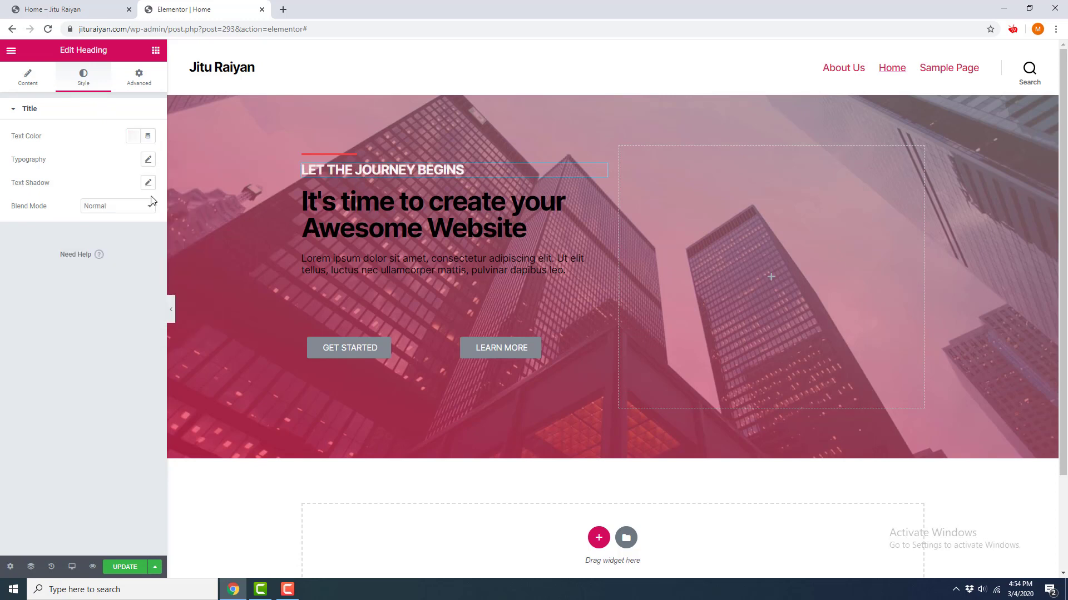
# Step: Set the small heading's typography font family to Poppins
pyautogui.click(149, 160)
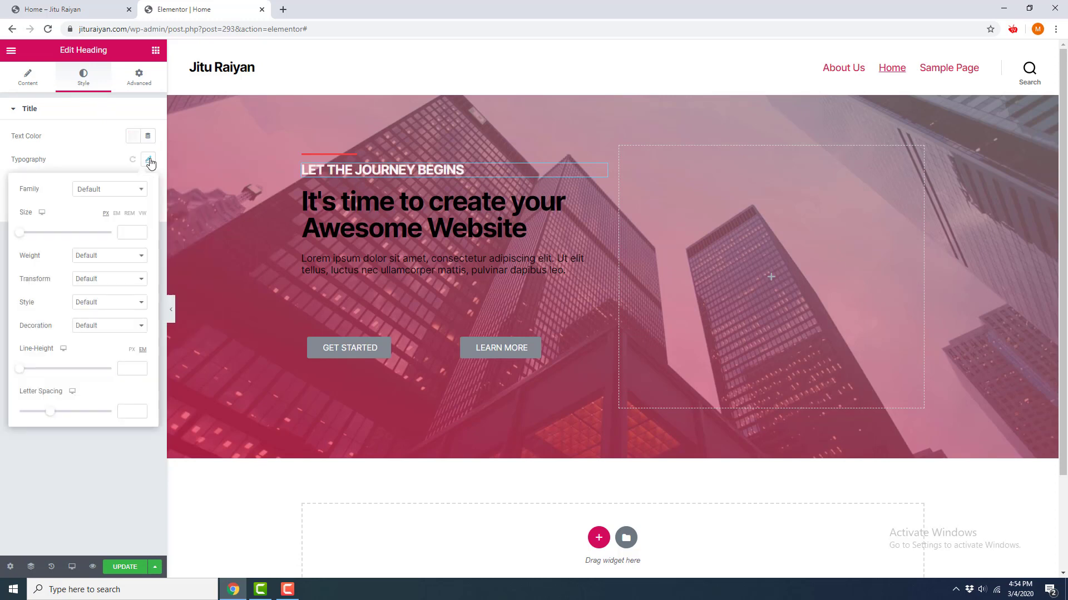
pyautogui.click(120, 192)
pyautogui.write('Pop')
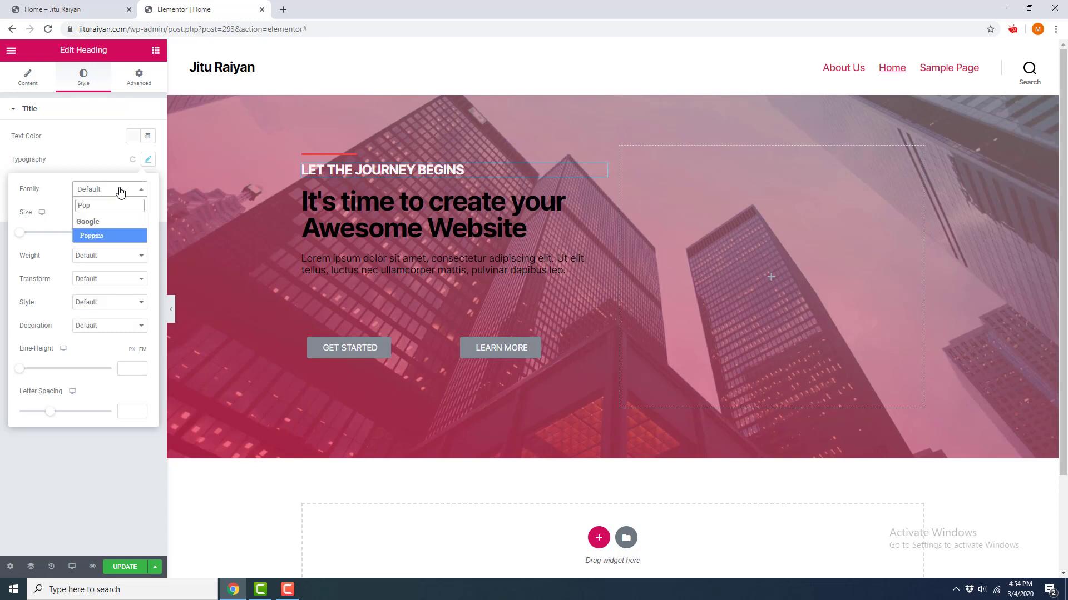
pyautogui.click(105, 236)
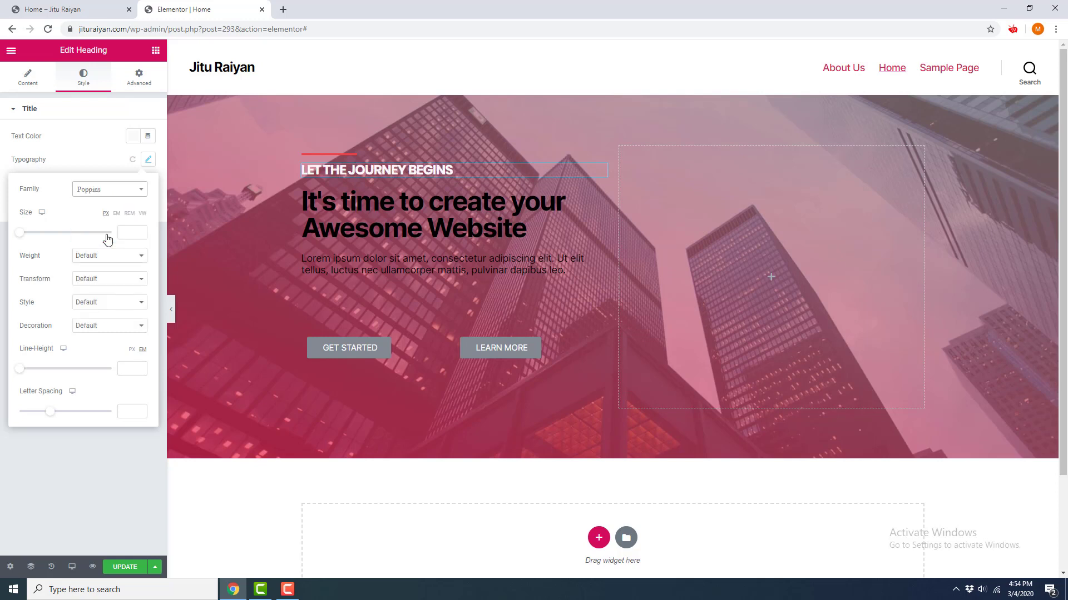
pyautogui.click(94, 143)
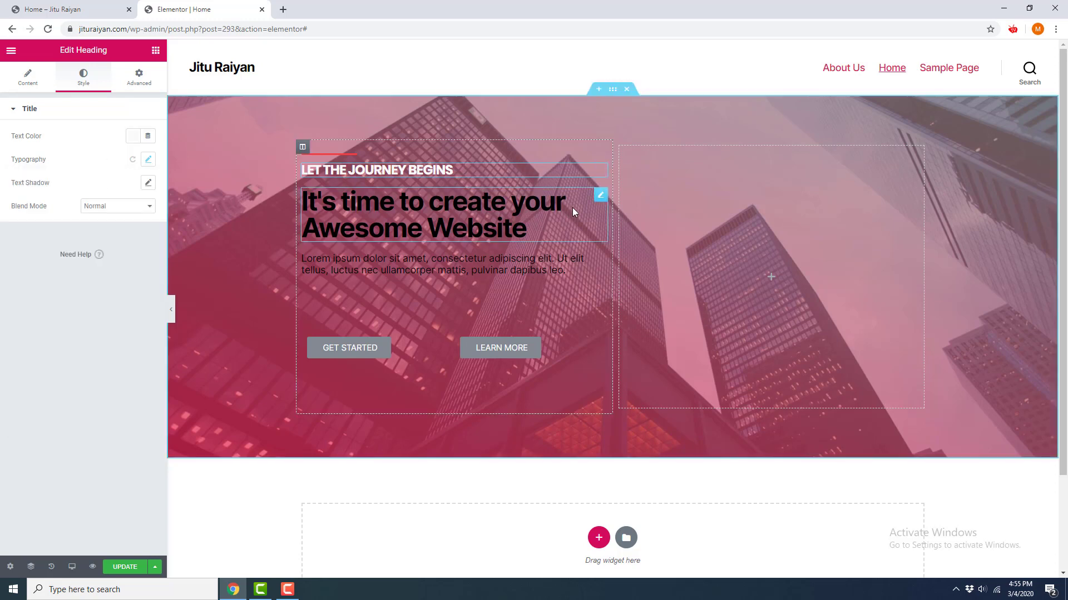
# Step: Make the main heading's text colour white
pyautogui.click(599, 195)
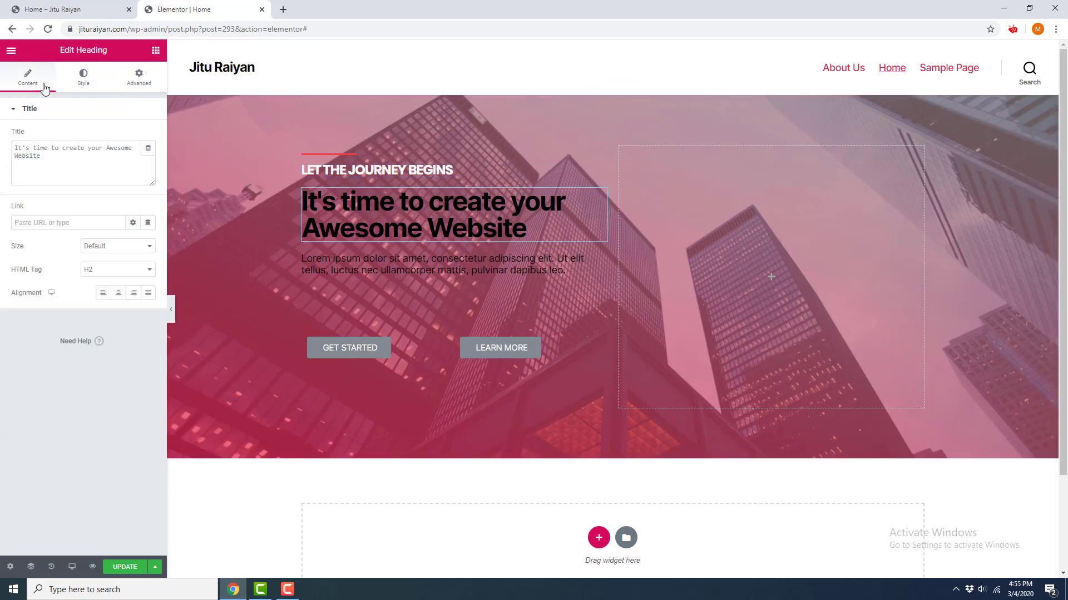
pyautogui.click(84, 77)
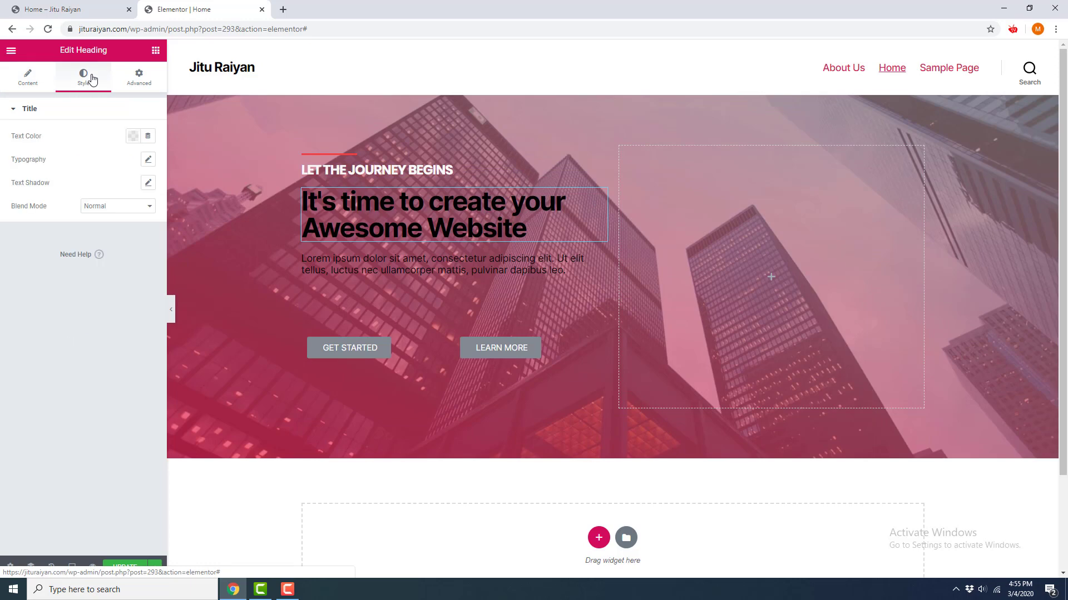
pyautogui.click(133, 136)
pyautogui.click(181, 163)
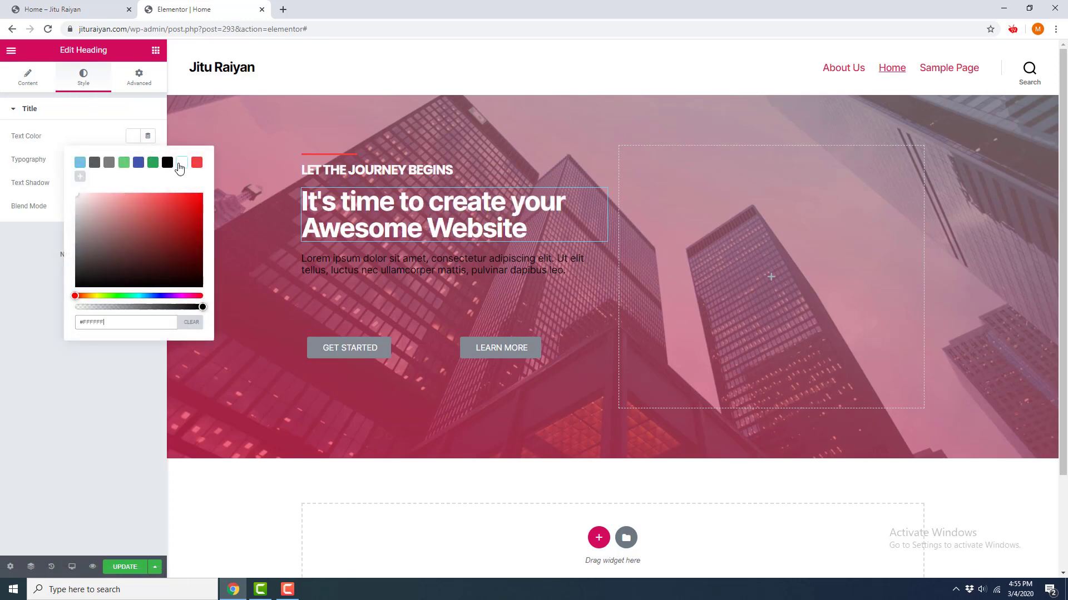
pyautogui.click(106, 121)
# Step: Set the main heading to Poppins, 70 px, 1.15 line height, and widen its column to 69.6%
pyautogui.click(148, 160)
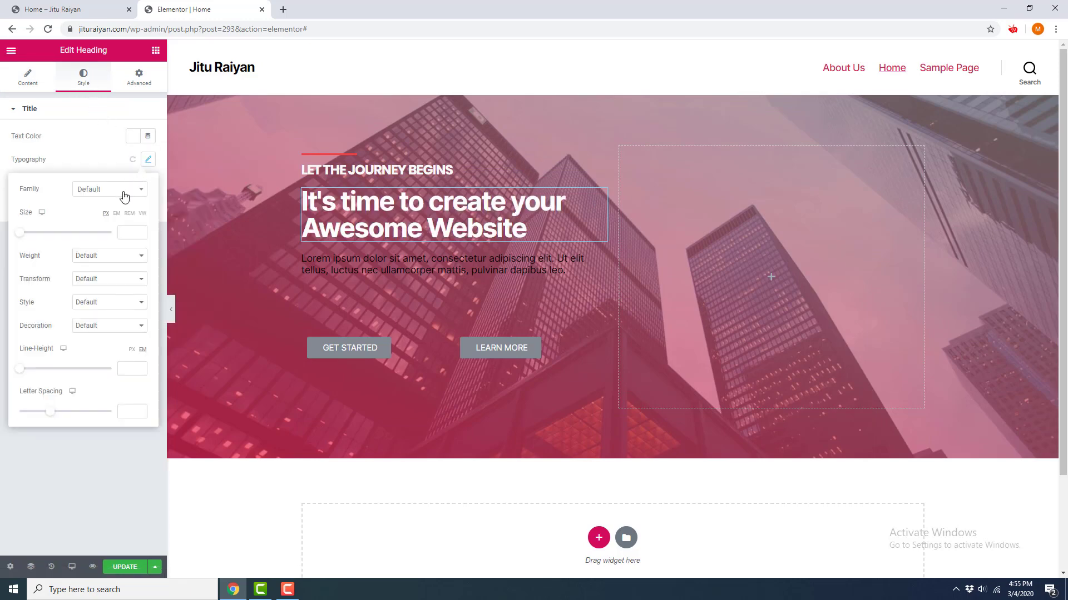
pyautogui.click(125, 195)
pyautogui.write('popp')
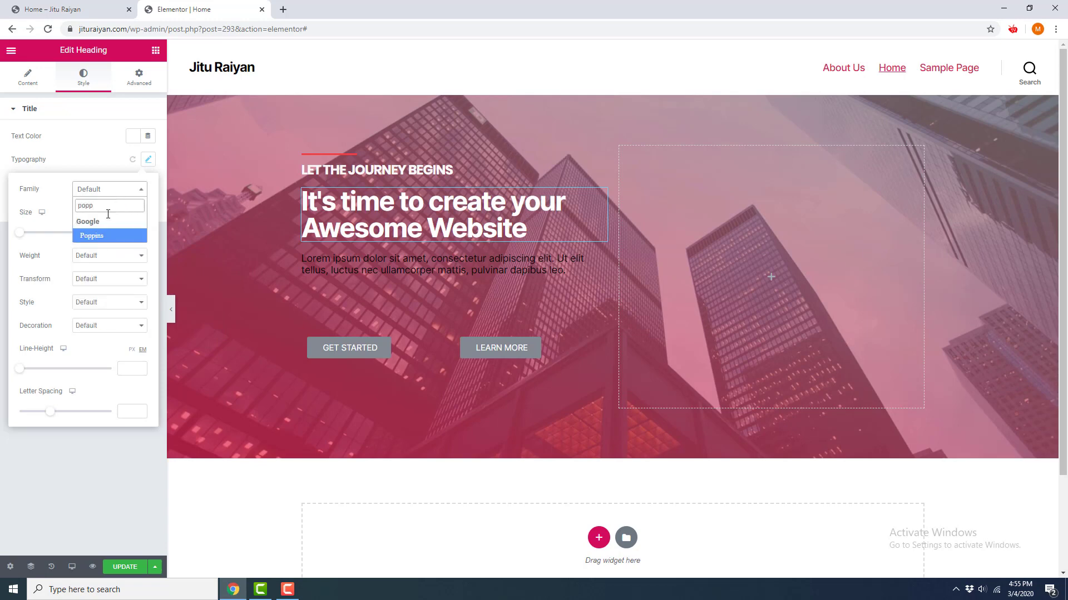
pyautogui.click(114, 236)
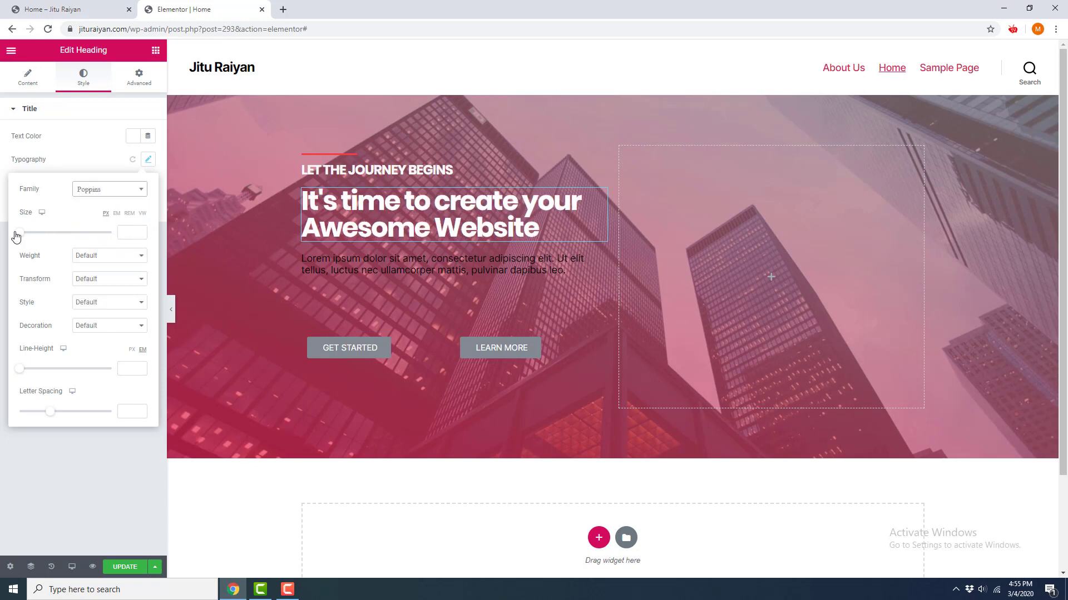
pyautogui.moveTo(21, 236); pyautogui.dragTo(51, 237)
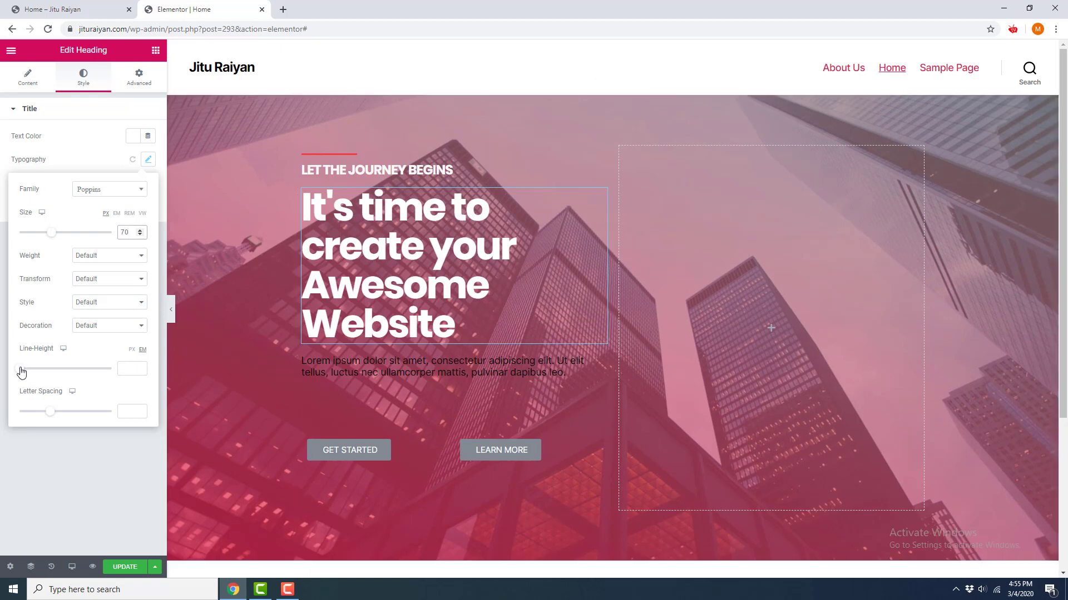
pyautogui.moveTo(19, 369); pyautogui.dragTo(30, 374)
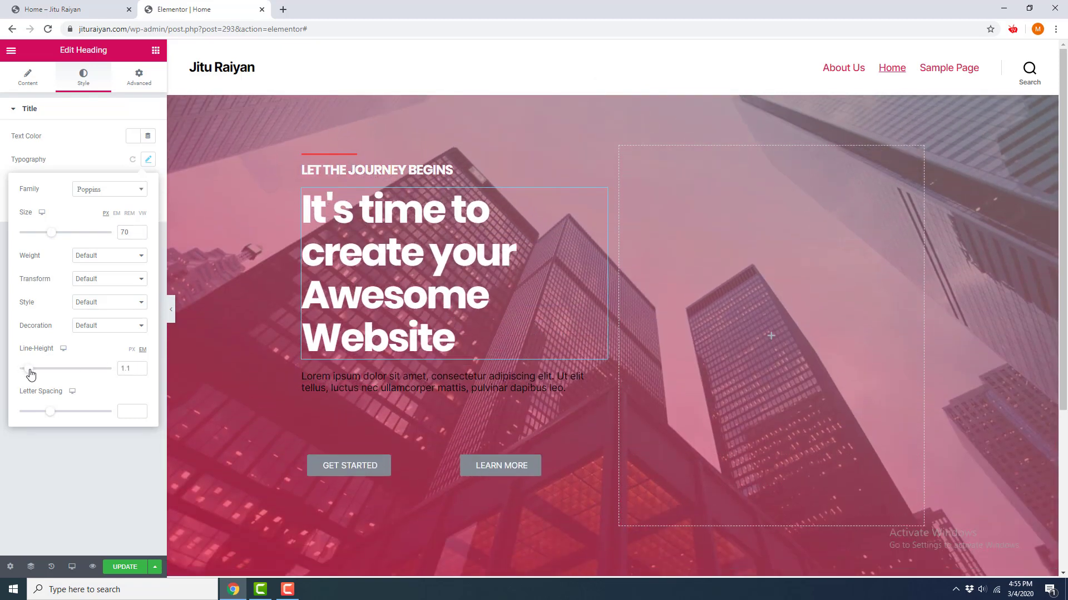
pyautogui.click(132, 372)
pyautogui.write('5')
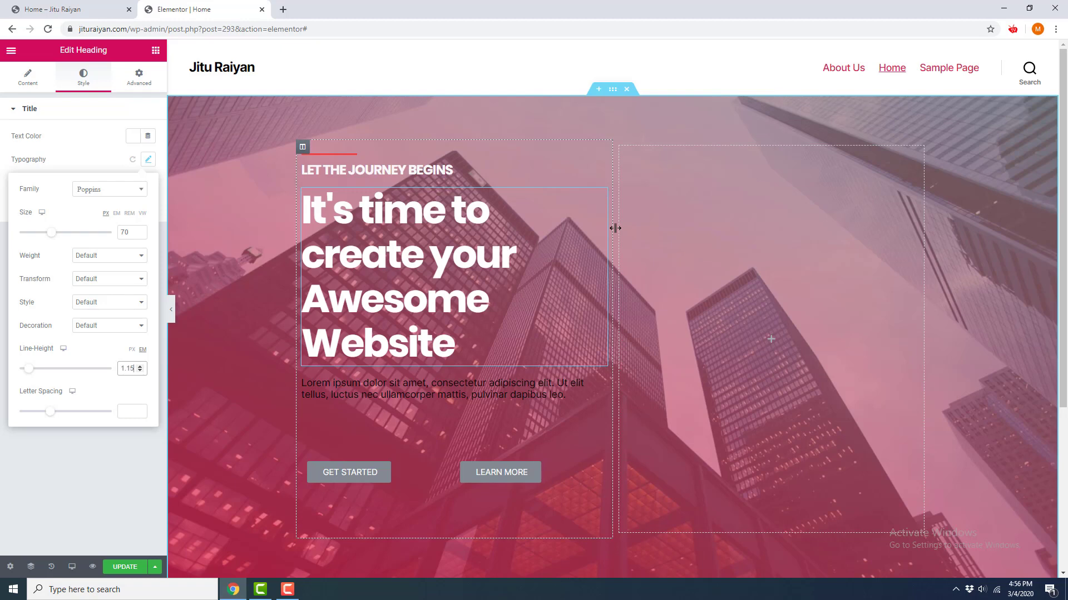
pyautogui.moveTo(617, 228); pyautogui.dragTo(742, 262)
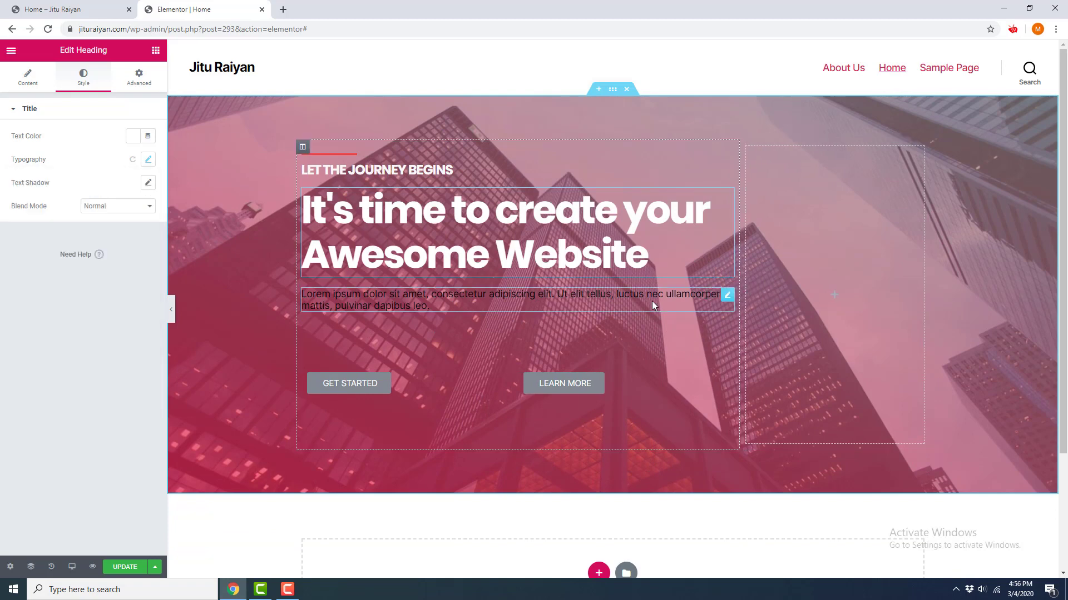
# Step: Make the Lorem ipsum paragraph text near-white #F0F0F0
pyautogui.click(728, 296)
pyautogui.click(83, 76)
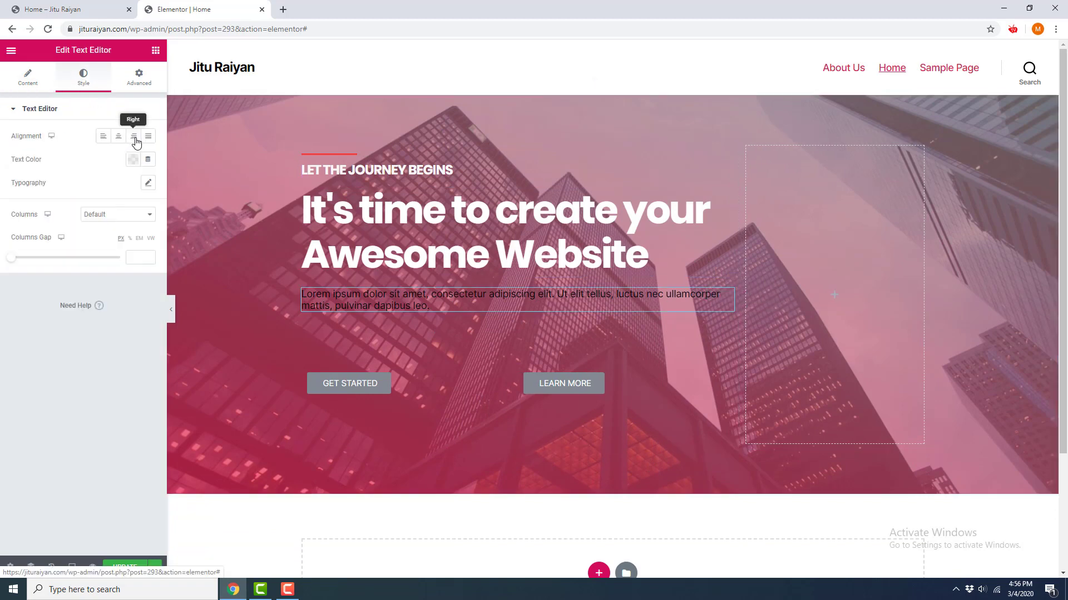
pyautogui.click(133, 160)
pyautogui.moveTo(115, 218); pyautogui.dragTo(65, 224)
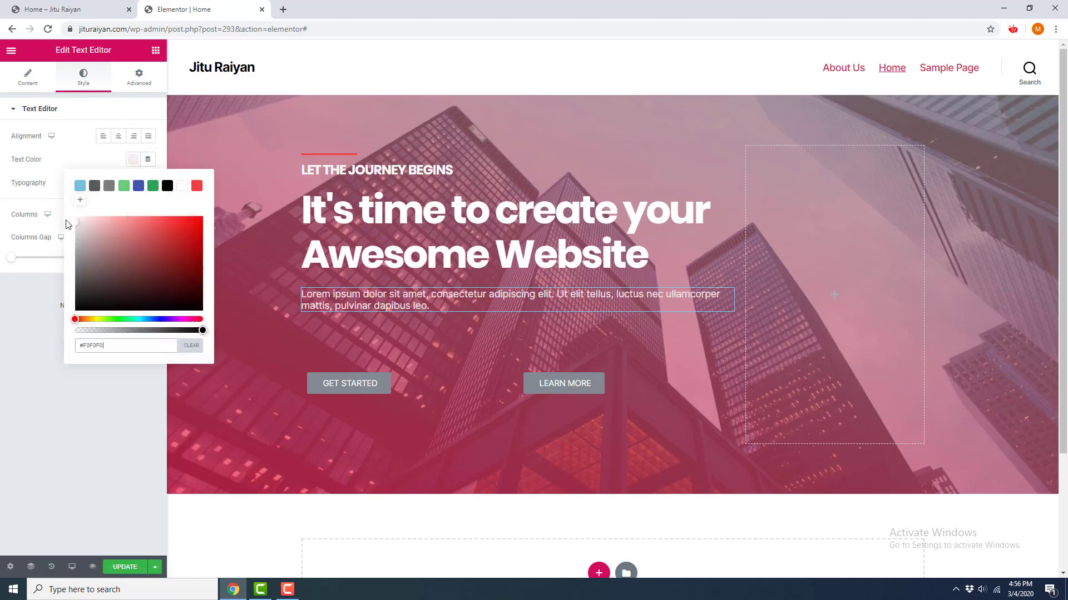
pyautogui.click(81, 151)
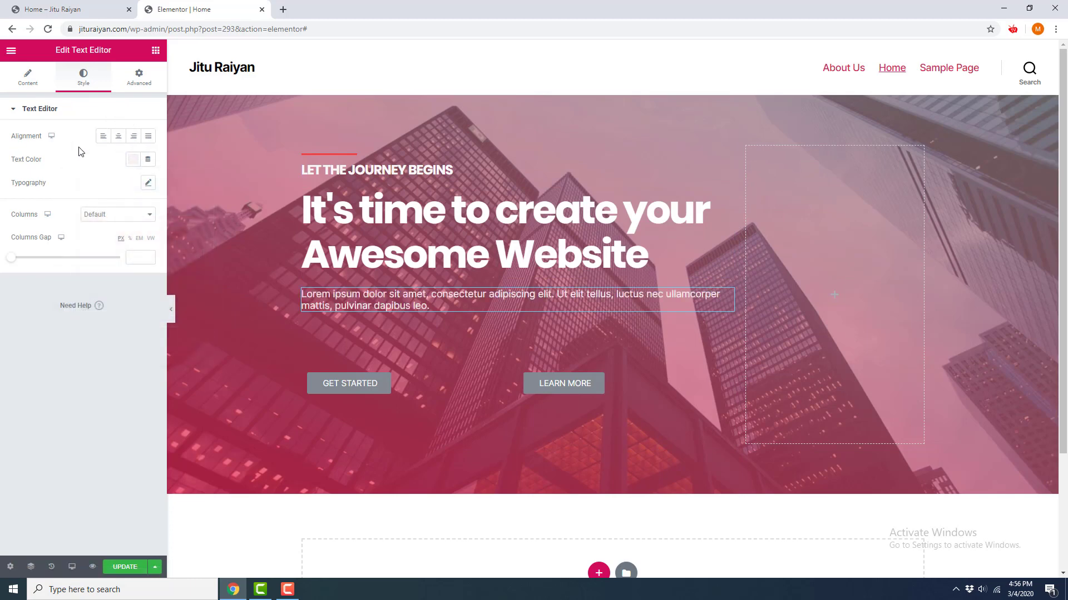
# Step: Set the paragraph's font family to Rubik
pyautogui.click(148, 183)
pyautogui.click(131, 216)
pyautogui.write('rubik')
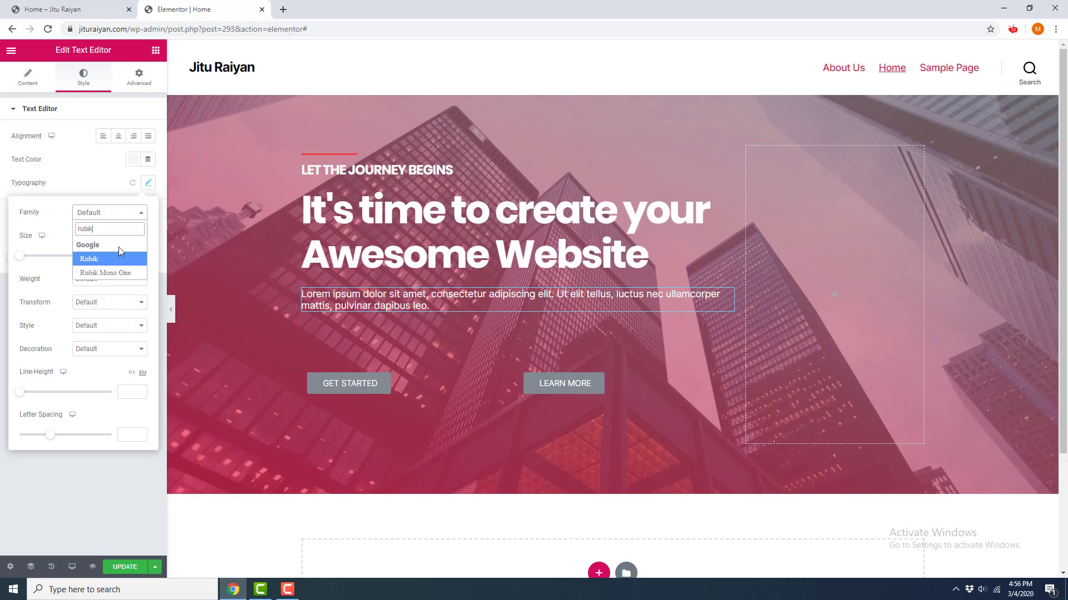
pyautogui.click(117, 265)
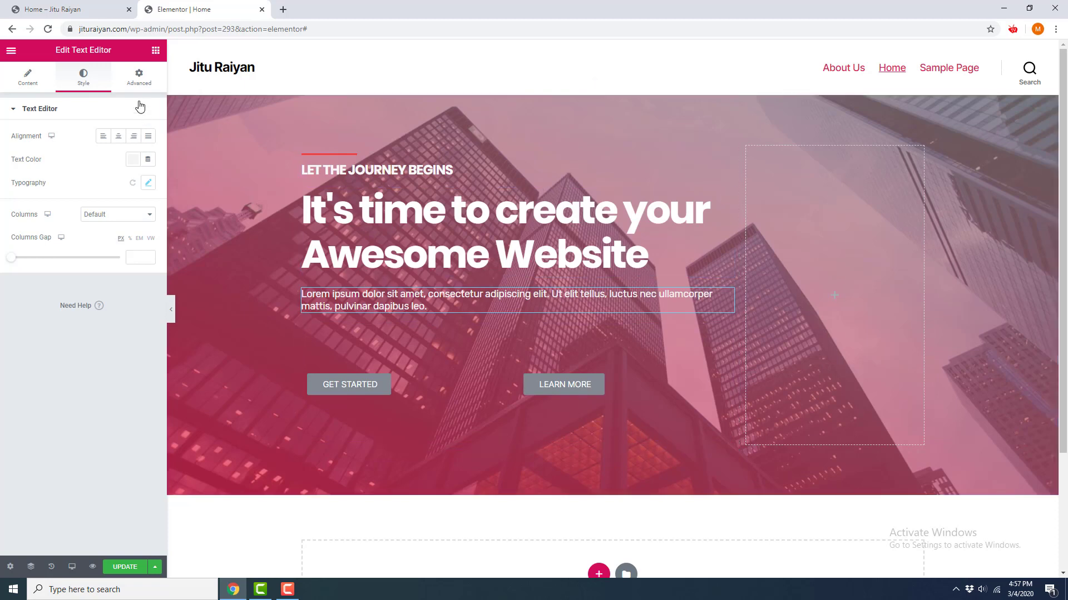
# Step: Give the paragraph a Custom width of 66% in Advanced > Positioning
pyautogui.click(144, 89)
pyautogui.click(86, 407)
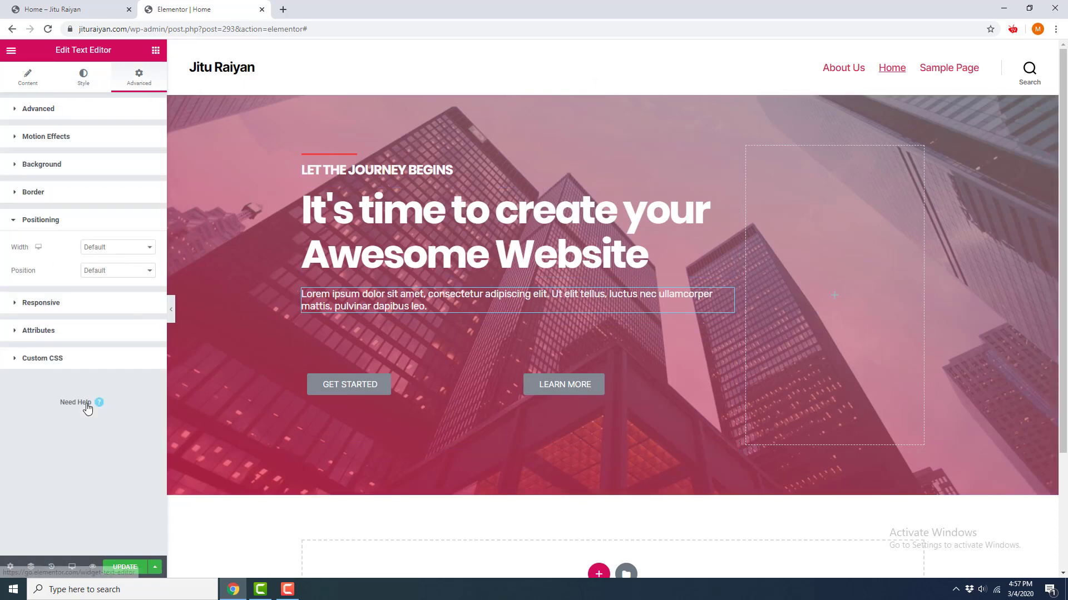
pyautogui.click(122, 248)
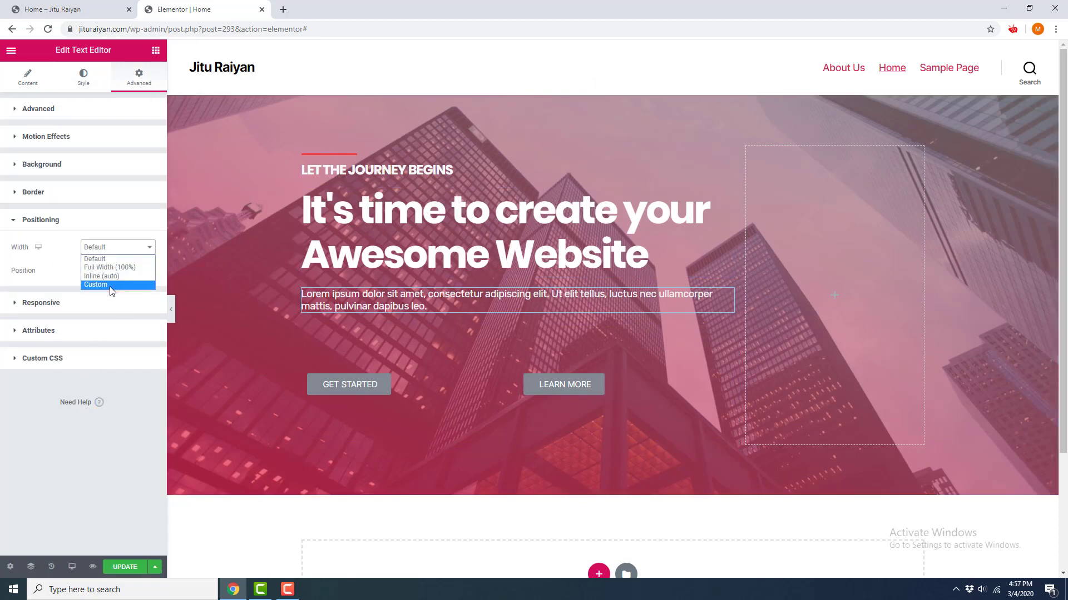
pyautogui.click(111, 285)
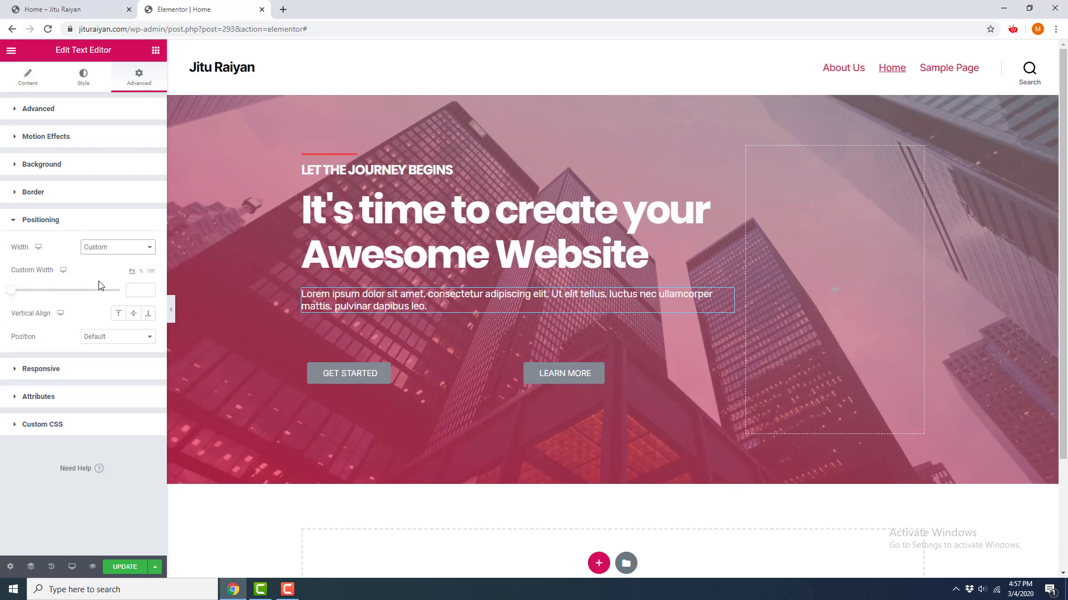
pyautogui.click(142, 272)
pyautogui.moveTo(13, 291); pyautogui.dragTo(85, 301)
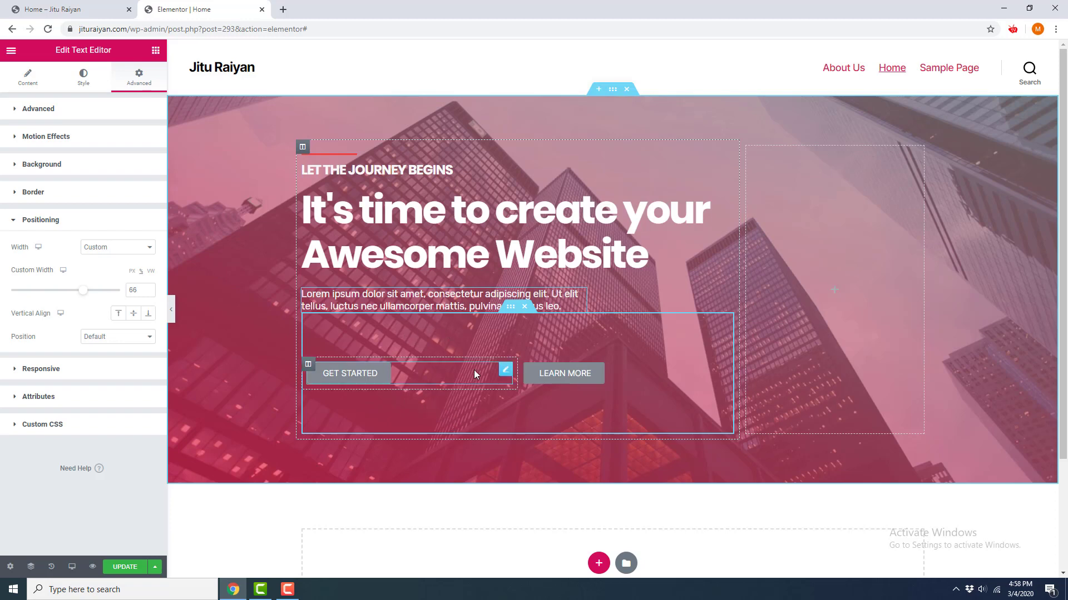
# Step: Set the button row's inner section padding to 0
pyautogui.click(510, 307)
pyautogui.click(141, 85)
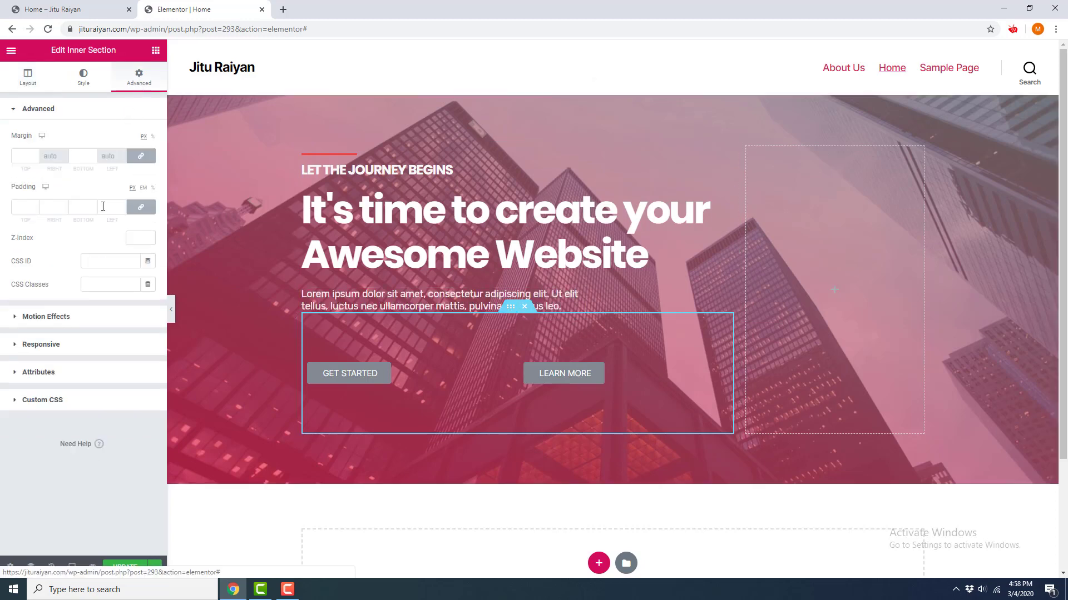
pyautogui.click(109, 208)
pyautogui.write('0')
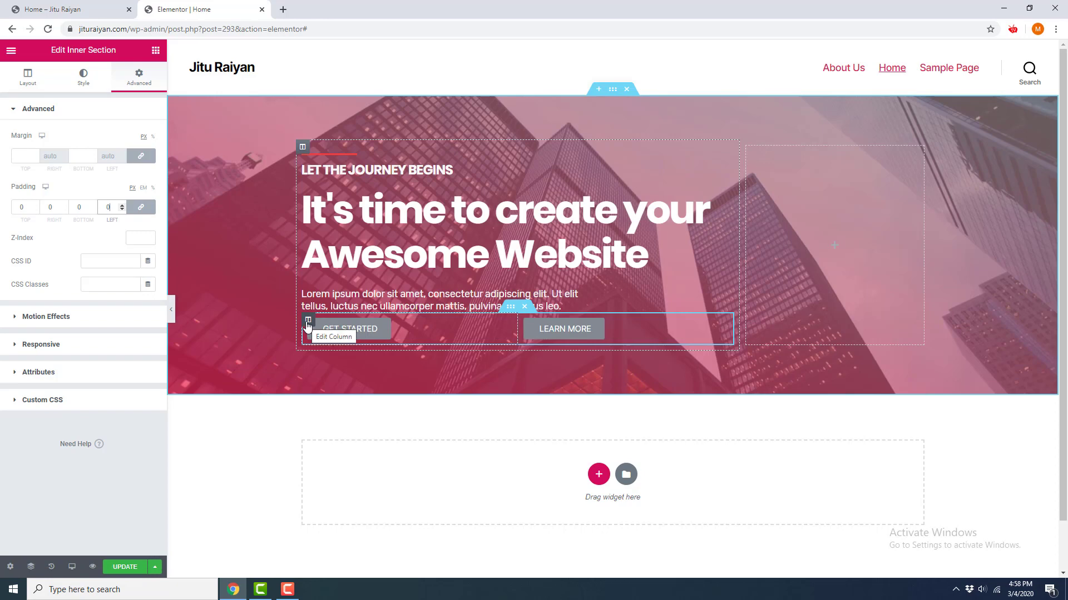
# Step: Set the padding of the GET STARTED and LEARN MORE columns to 0
pyautogui.click(307, 322)
pyautogui.click(137, 79)
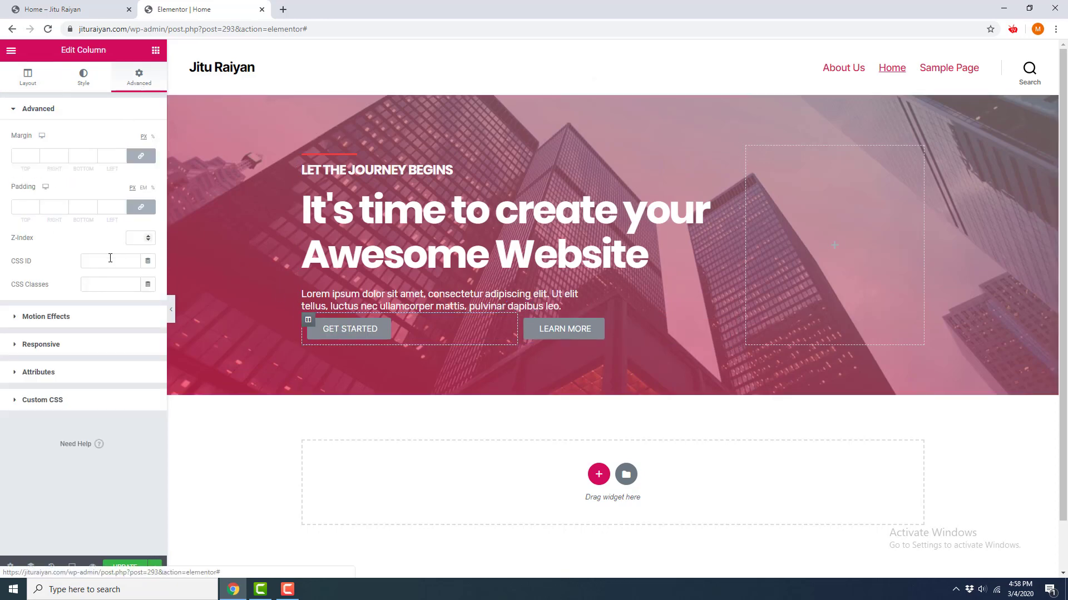
pyautogui.click(23, 206)
pyautogui.write('0')
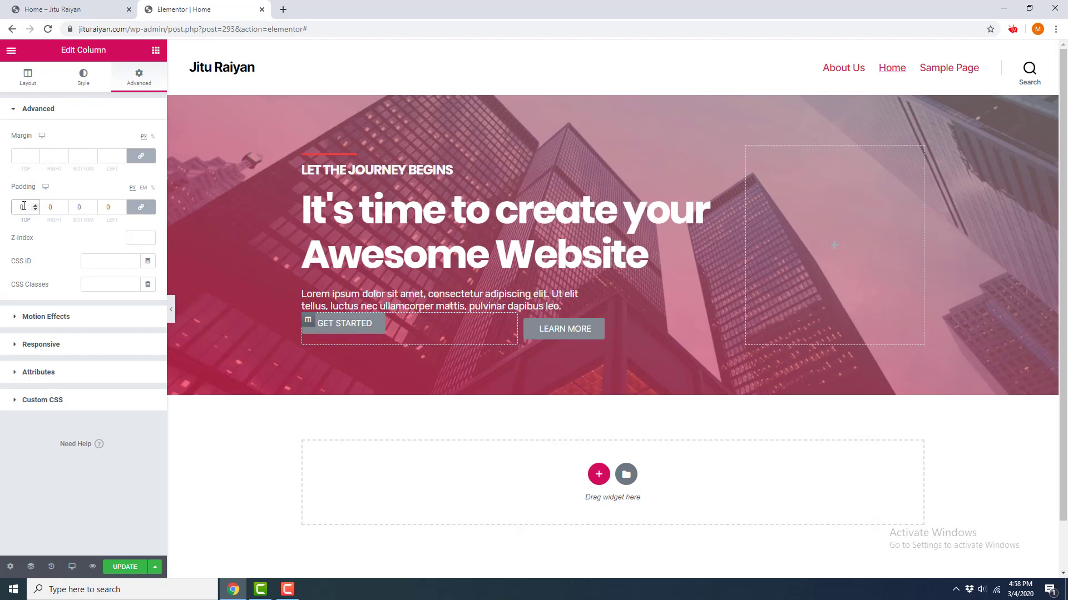
pyautogui.click(525, 320)
pyautogui.click(137, 78)
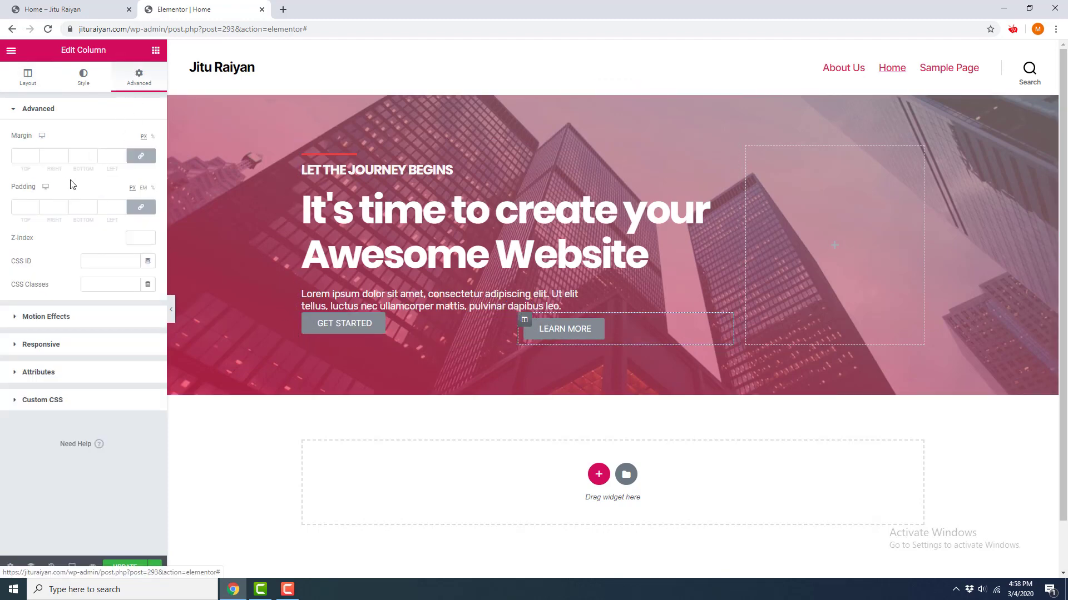
pyautogui.click(53, 209)
pyautogui.write('0')
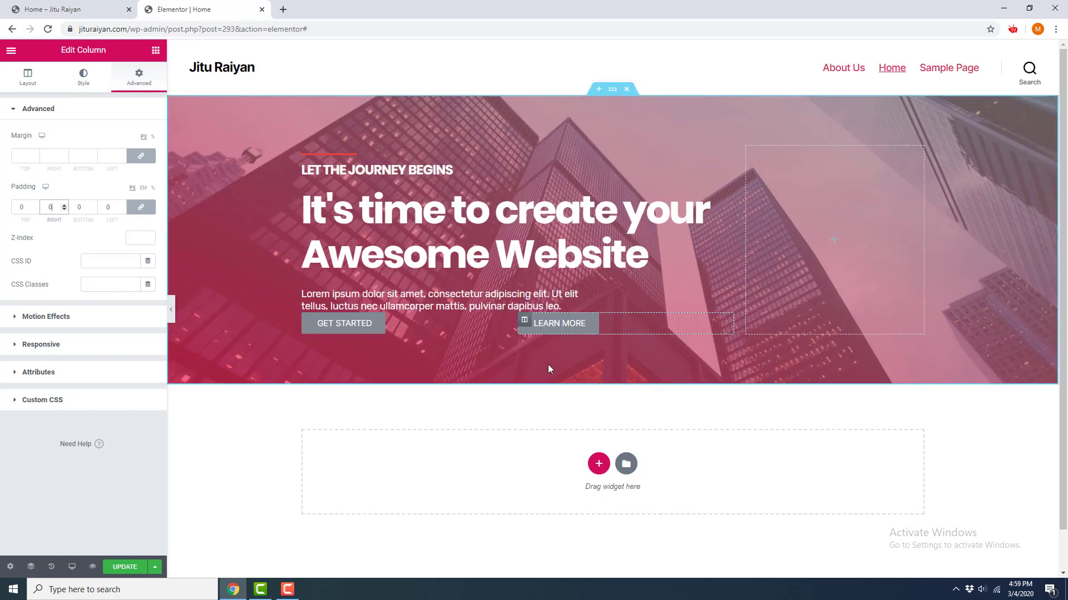
pyautogui.click(510, 322)
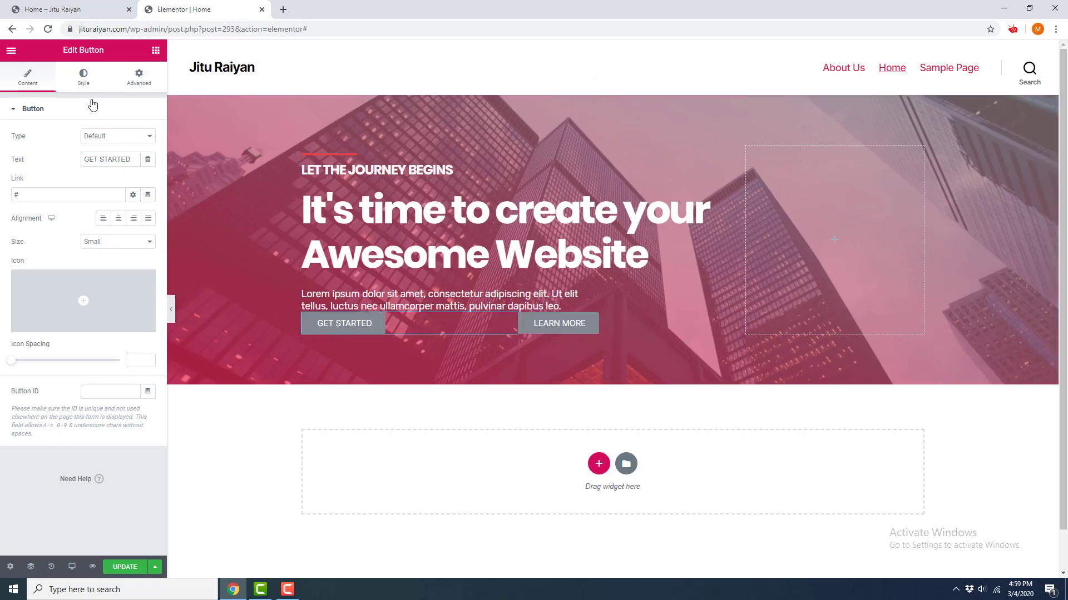
# Step: Give the GET STARTED button a red background and Poppins text at size 16
pyautogui.click(84, 75)
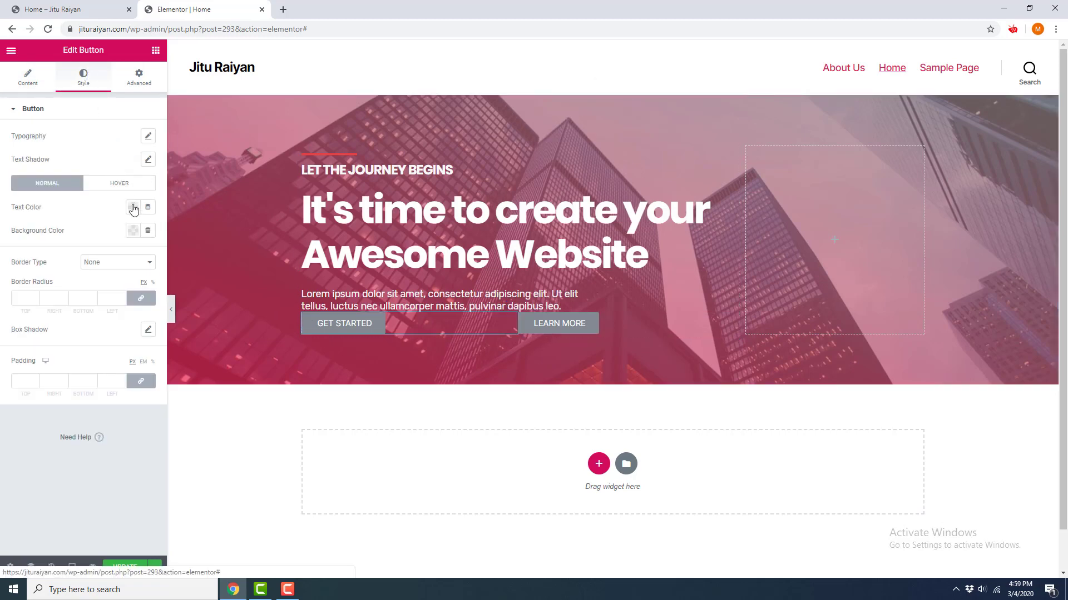
pyautogui.click(133, 230)
pyautogui.click(197, 257)
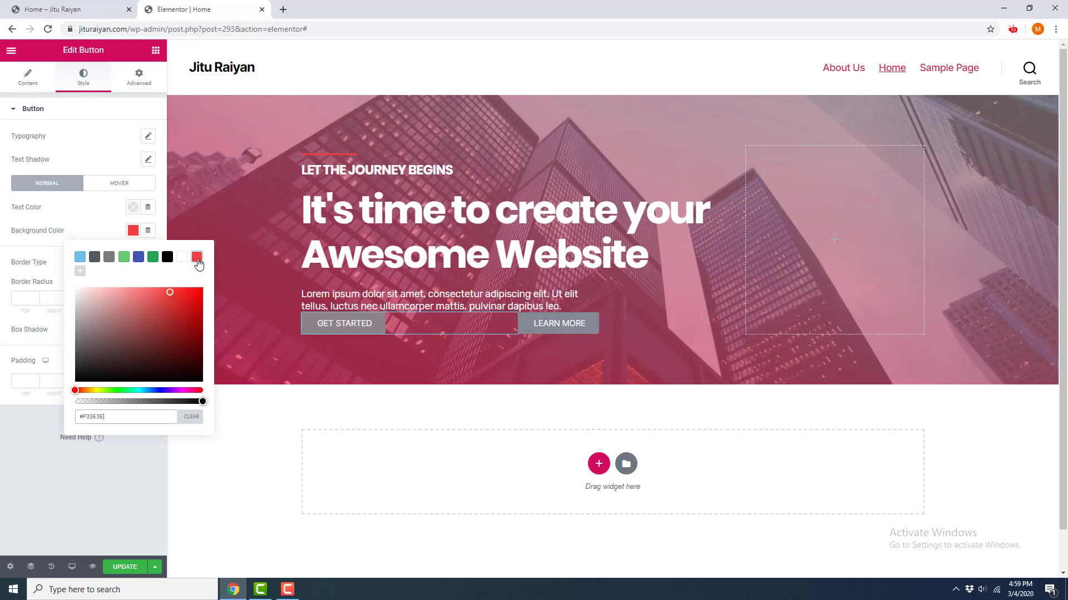
pyautogui.click(148, 136)
pyautogui.click(111, 170)
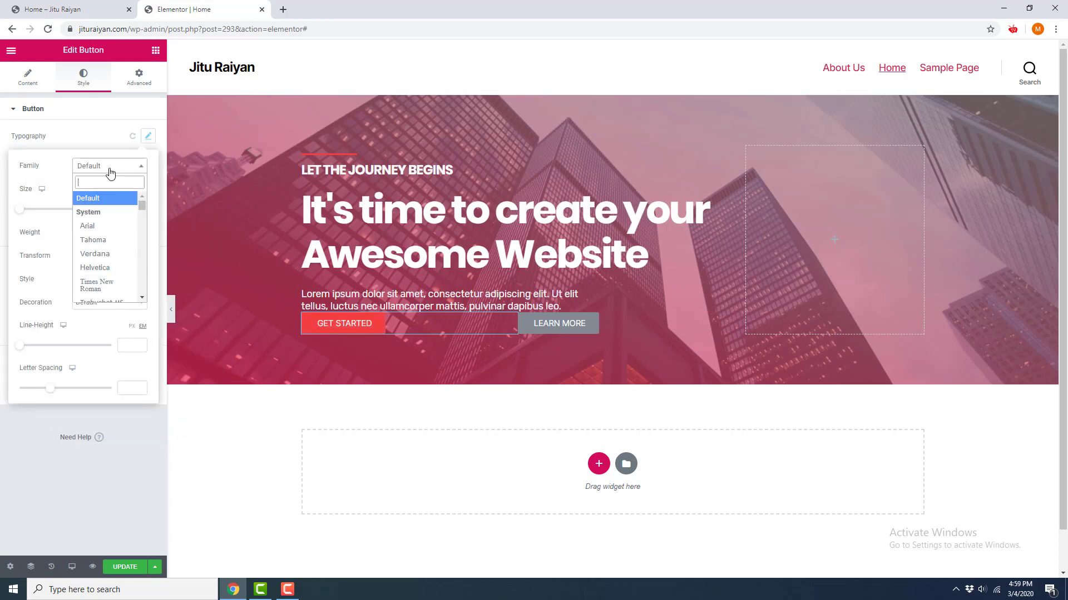
pyautogui.write('pop')
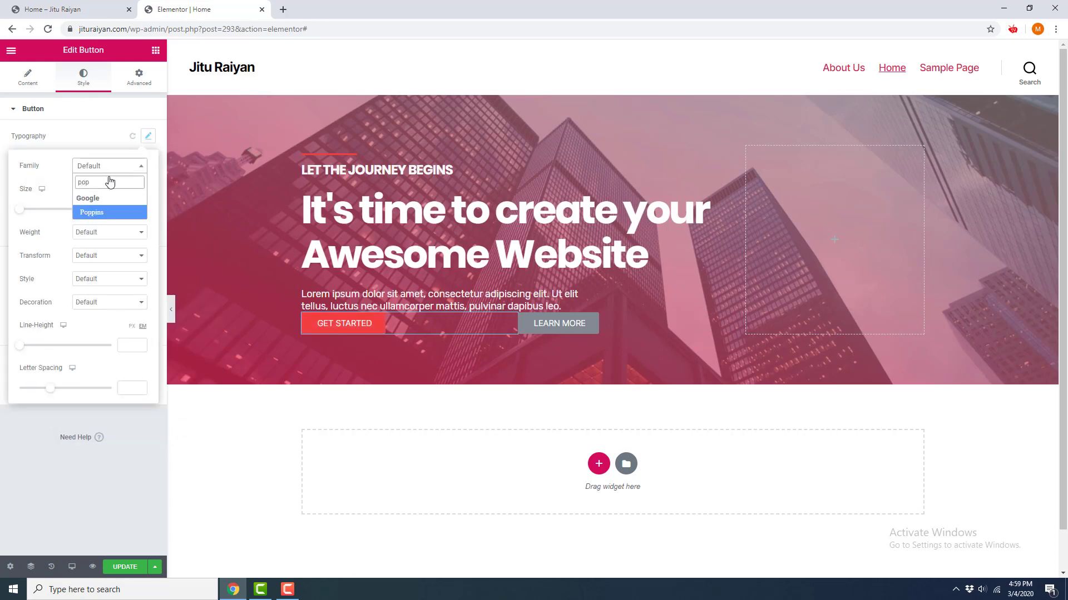
pyautogui.click(105, 213)
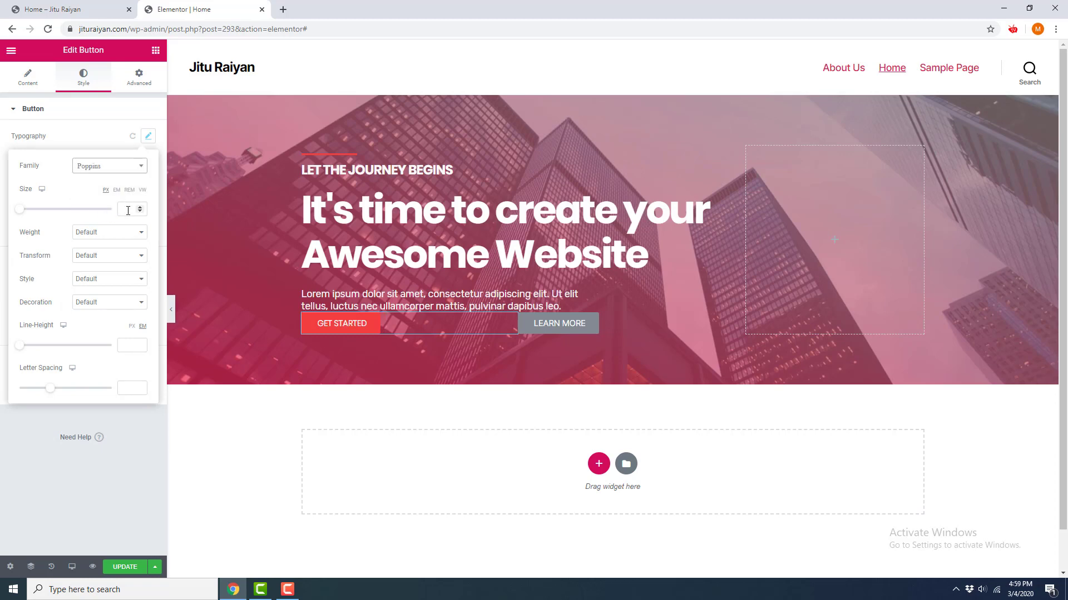
pyautogui.click(128, 211)
pyautogui.write('16')
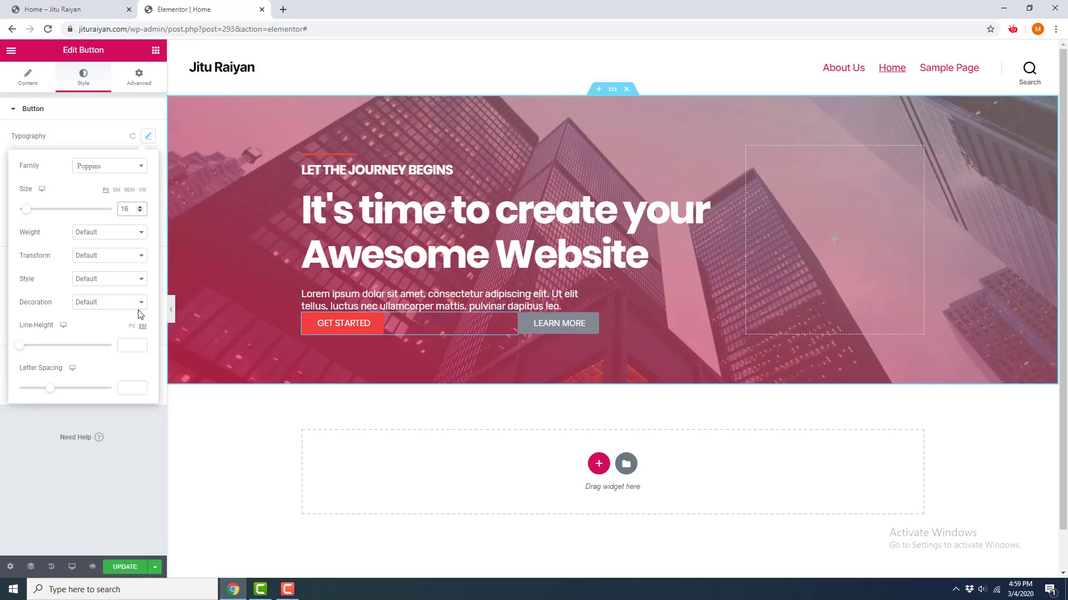
pyautogui.click(76, 137)
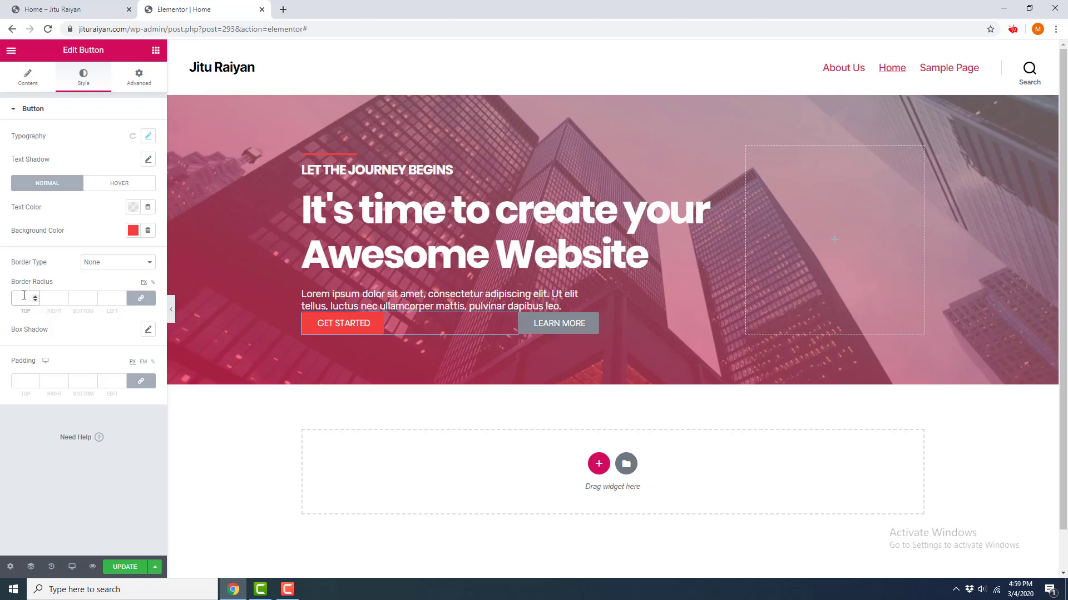
# Step: Set the GET STARTED button's unlinked padding to 15/25/15/25
pyautogui.click(21, 381)
pyautogui.write('25')
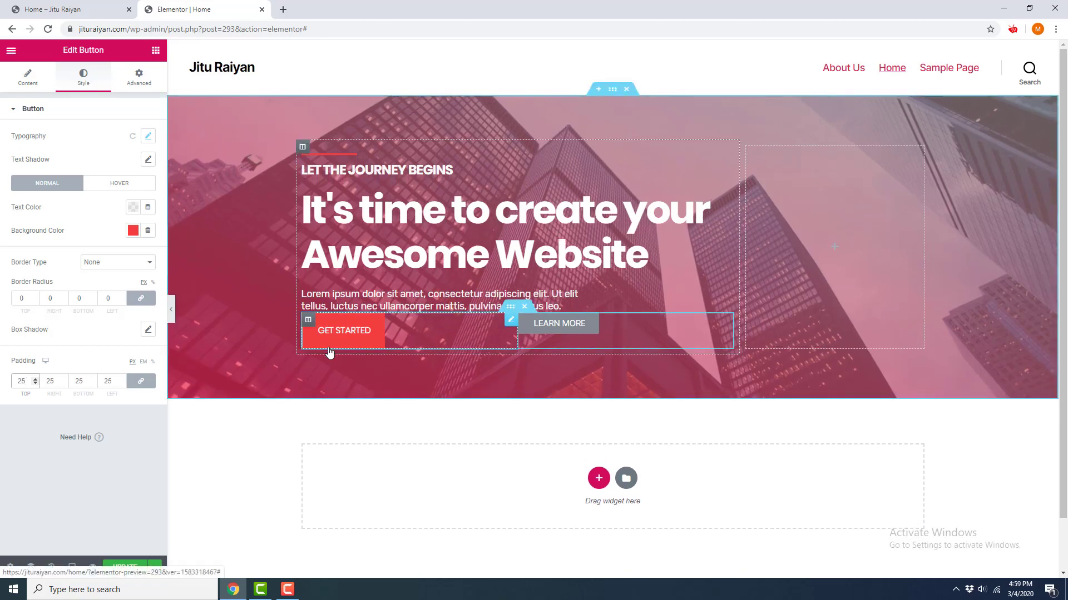
pyautogui.click(145, 384)
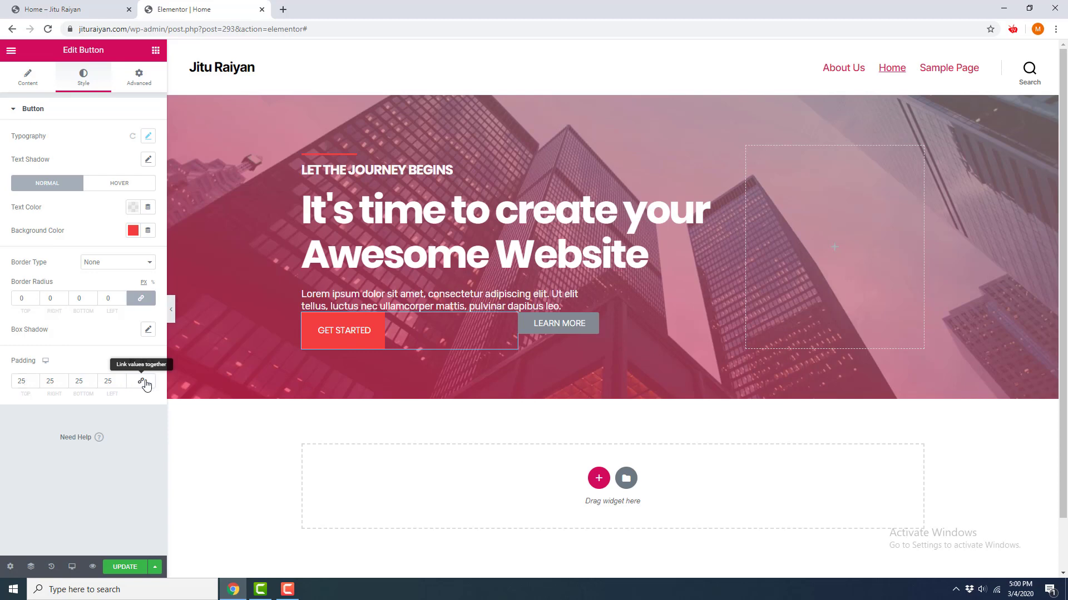
pyautogui.moveTo(21, 380); pyautogui.dragTo(5, 382)
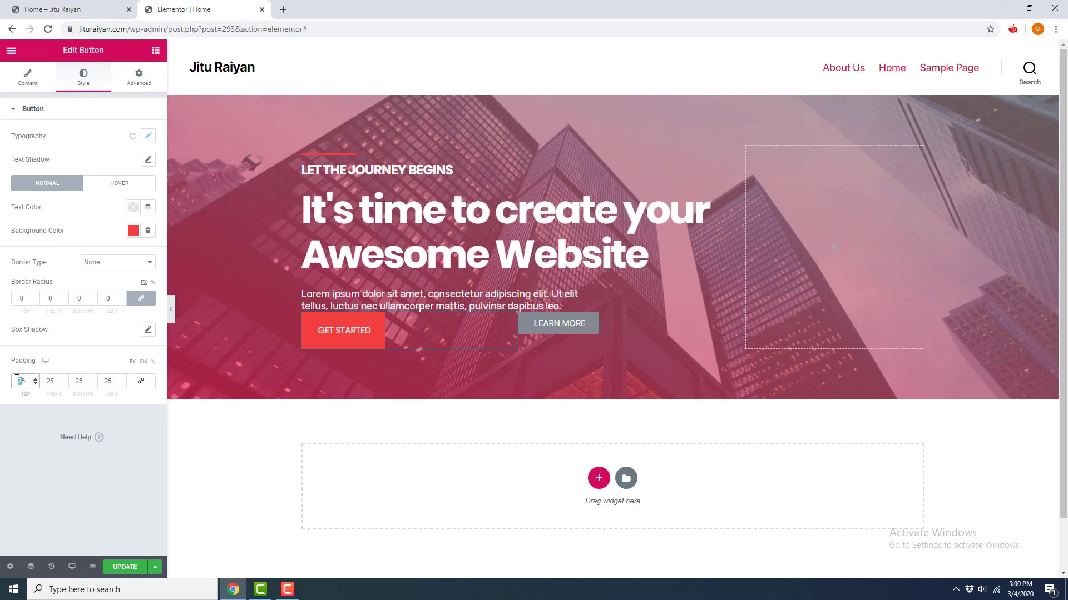
pyautogui.write('15')
pyautogui.doubleClick(80, 381)
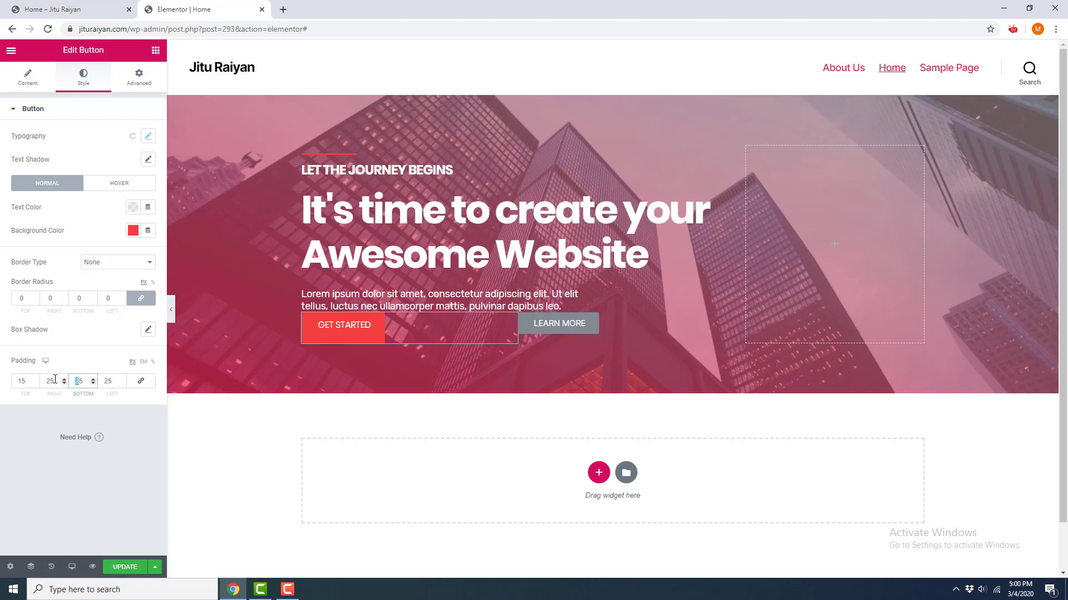
pyautogui.write('15')
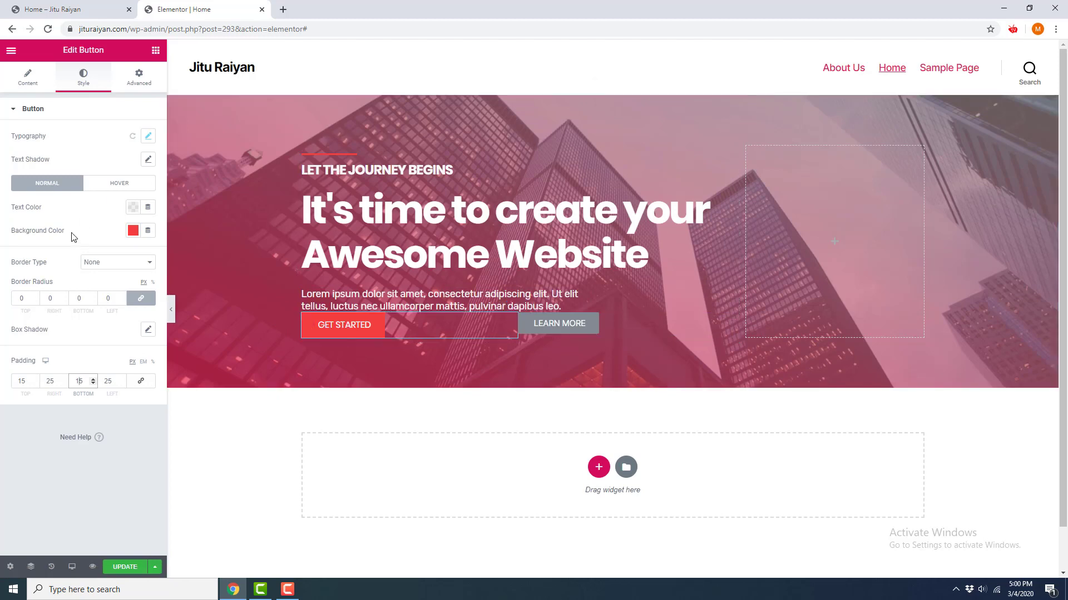
pyautogui.click(113, 186)
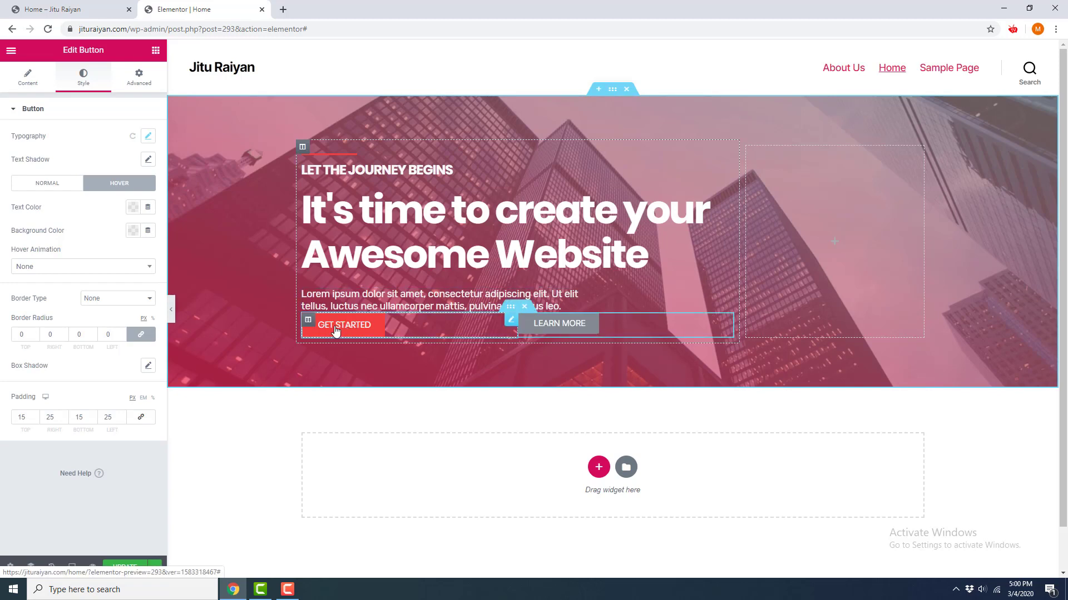
# Step: Set the GET STARTED hover text to the red swatch and hover background to white
pyautogui.click(133, 210)
pyautogui.click(197, 233)
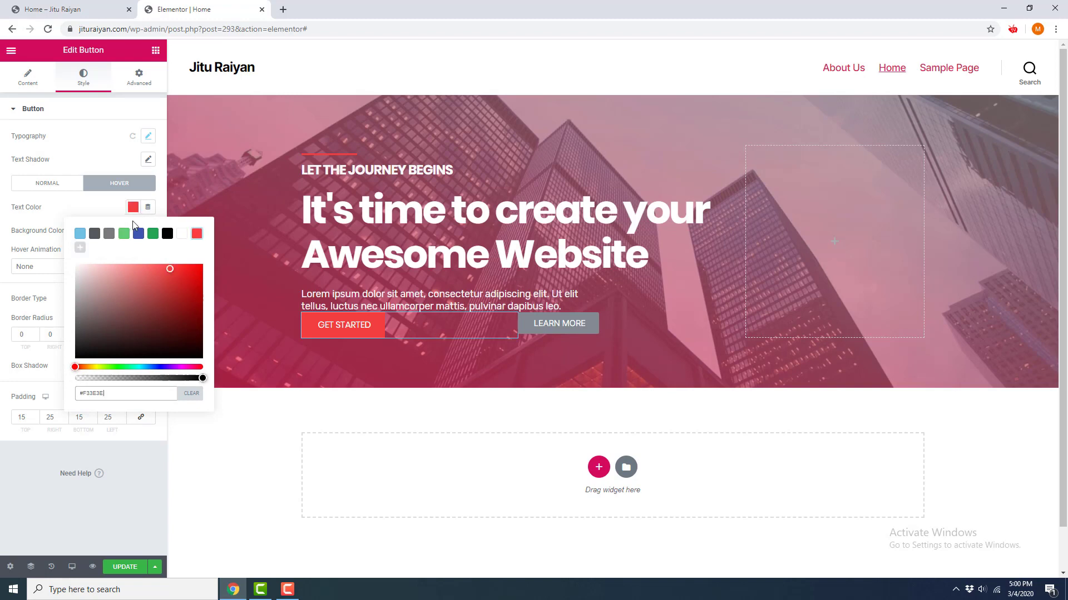
pyautogui.click(115, 219)
pyautogui.click(134, 232)
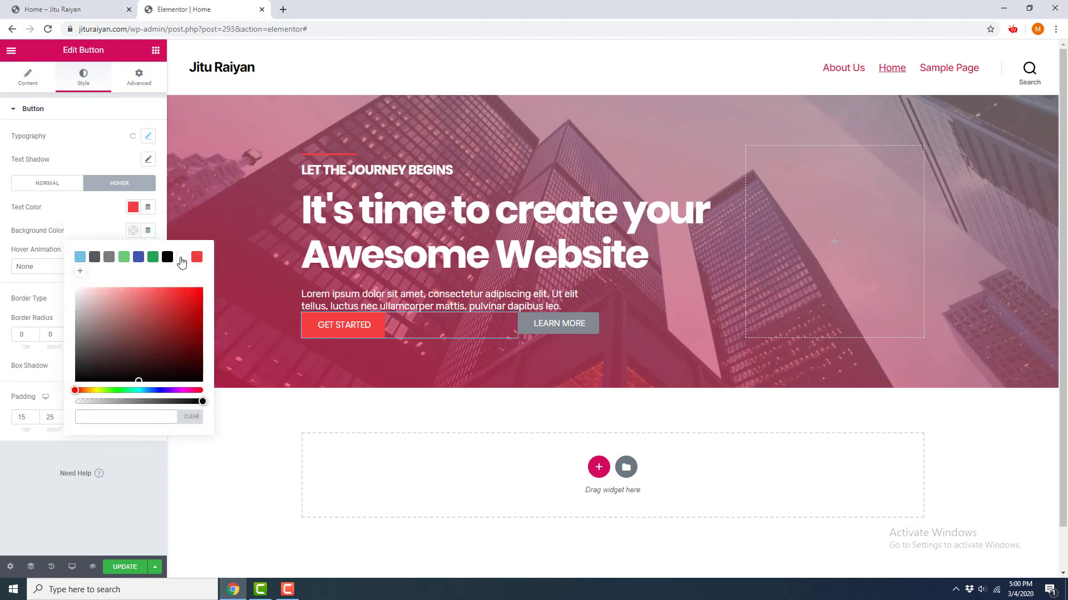
pyautogui.click(271, 310)
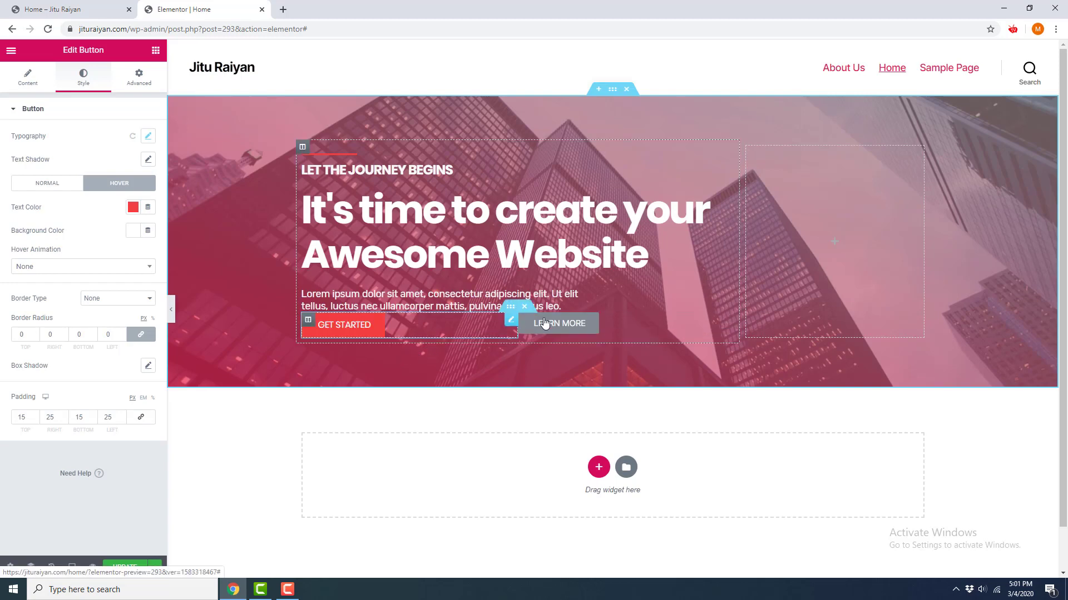
# Step: Copy the GET STARTED button's style and paste it onto LEARN MORE
pyautogui.rightClick(381, 322)
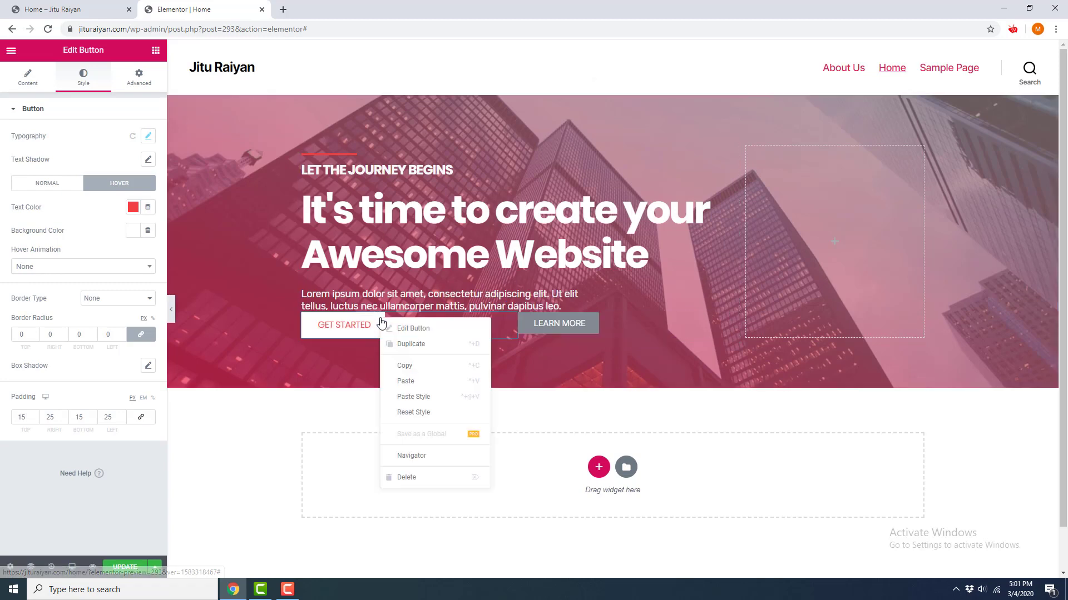
pyautogui.click(419, 366)
pyautogui.rightClick(544, 328)
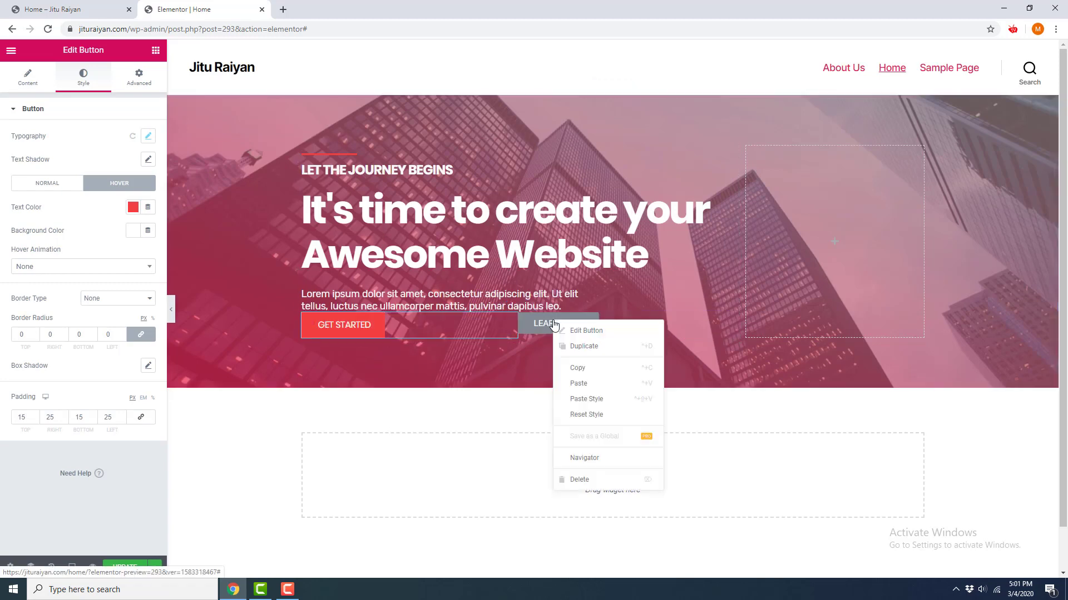
pyautogui.click(586, 404)
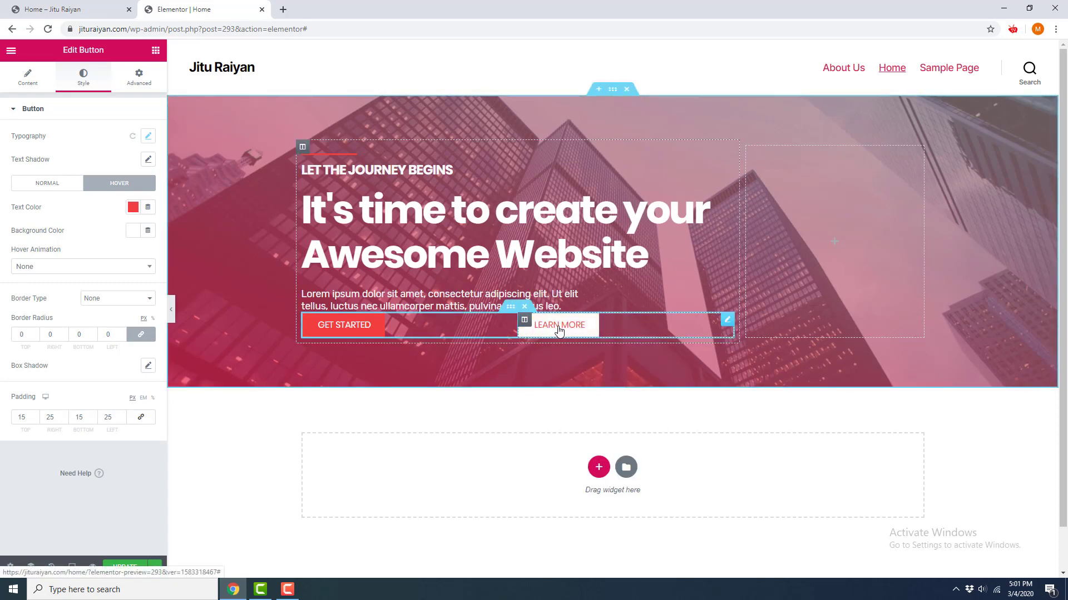
# Step: Give LEARN MORE a navy #141E63 background and save it as a palette swatch
pyautogui.click(726, 321)
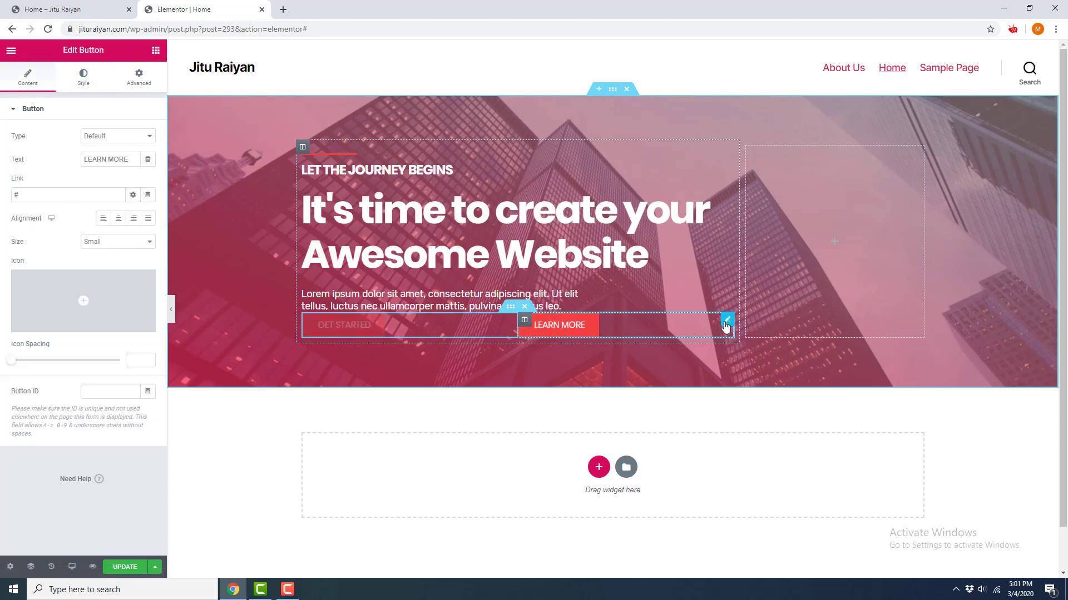
pyautogui.click(83, 77)
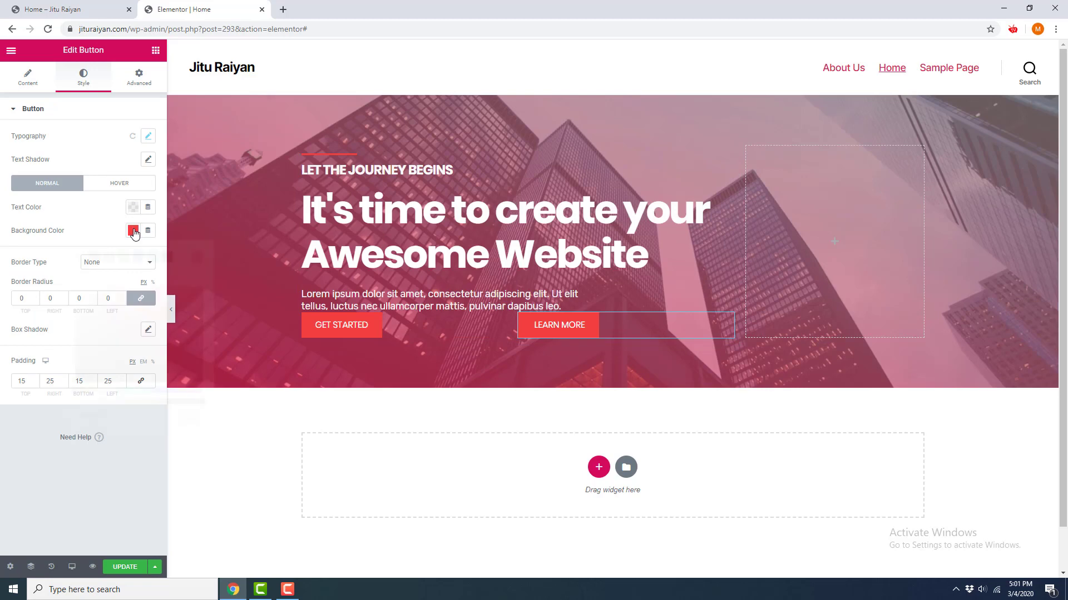
pyautogui.click(133, 231)
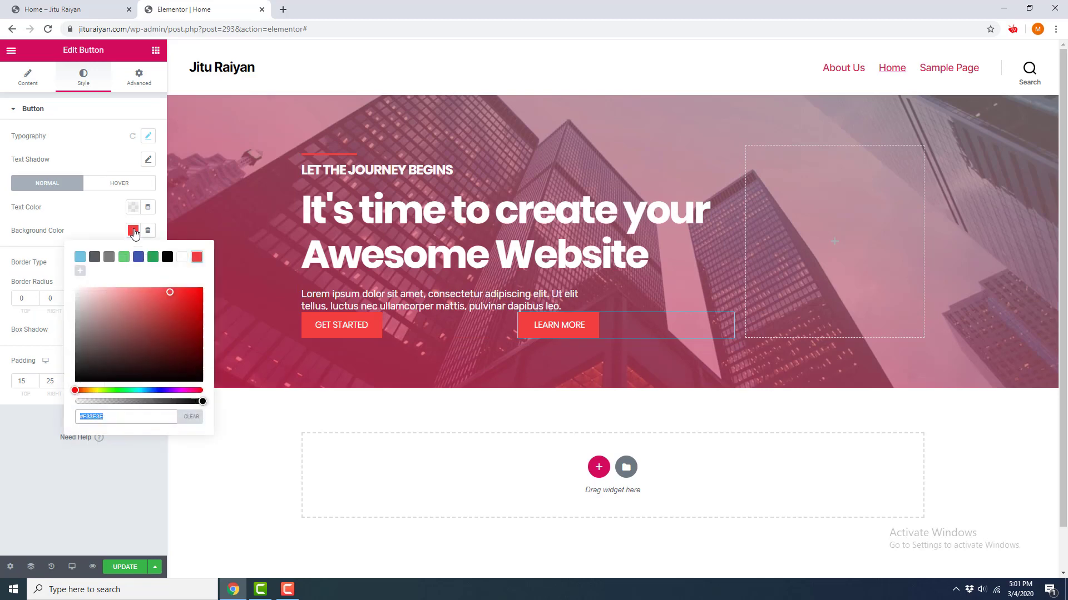
pyautogui.click(157, 390)
pyautogui.moveTo(167, 357); pyautogui.dragTo(180, 346)
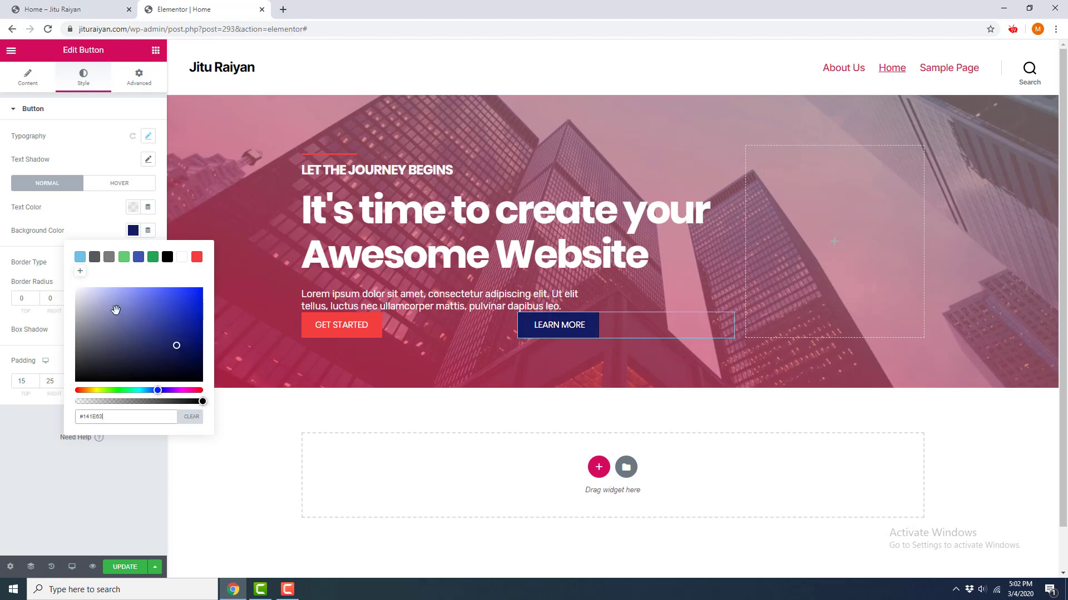
pyautogui.click(80, 271)
# Step: Set the LEARN MORE hover text colour to the navy swatch
pyautogui.click(115, 186)
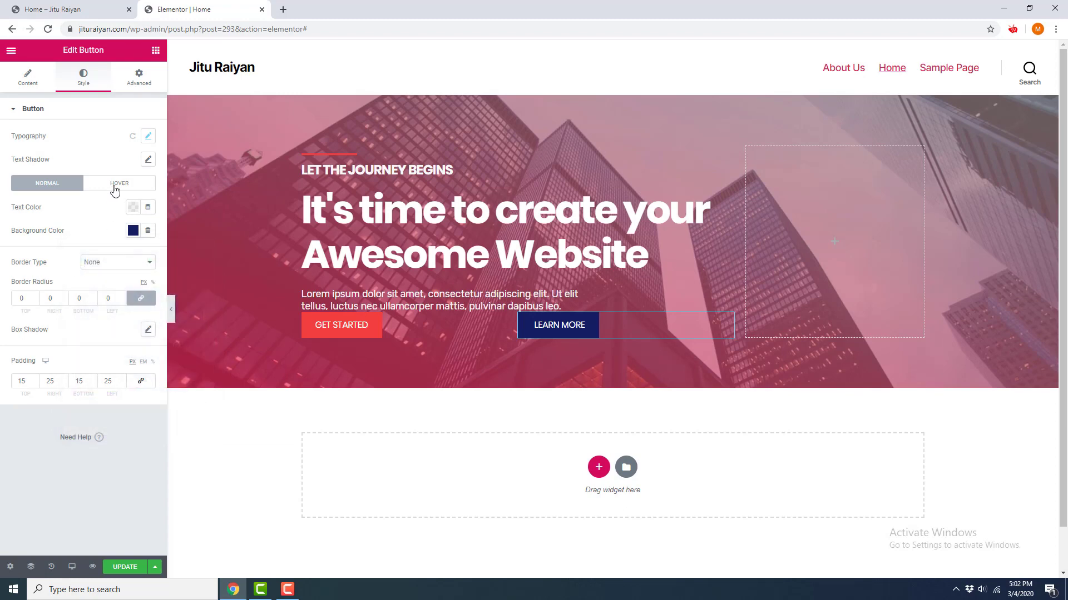
pyautogui.click(115, 183)
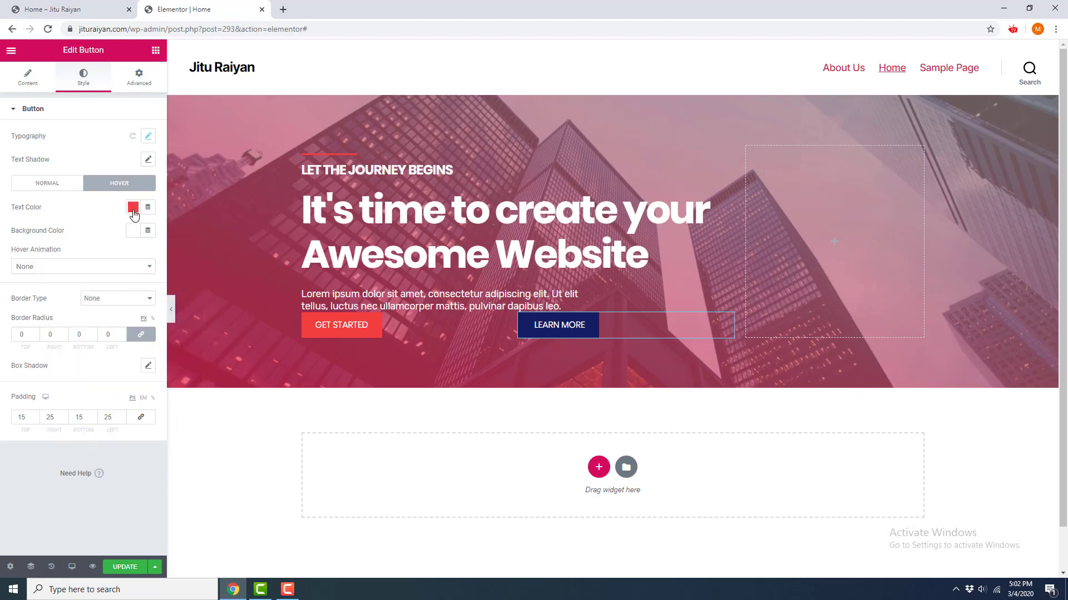
pyautogui.click(133, 210)
pyautogui.click(79, 249)
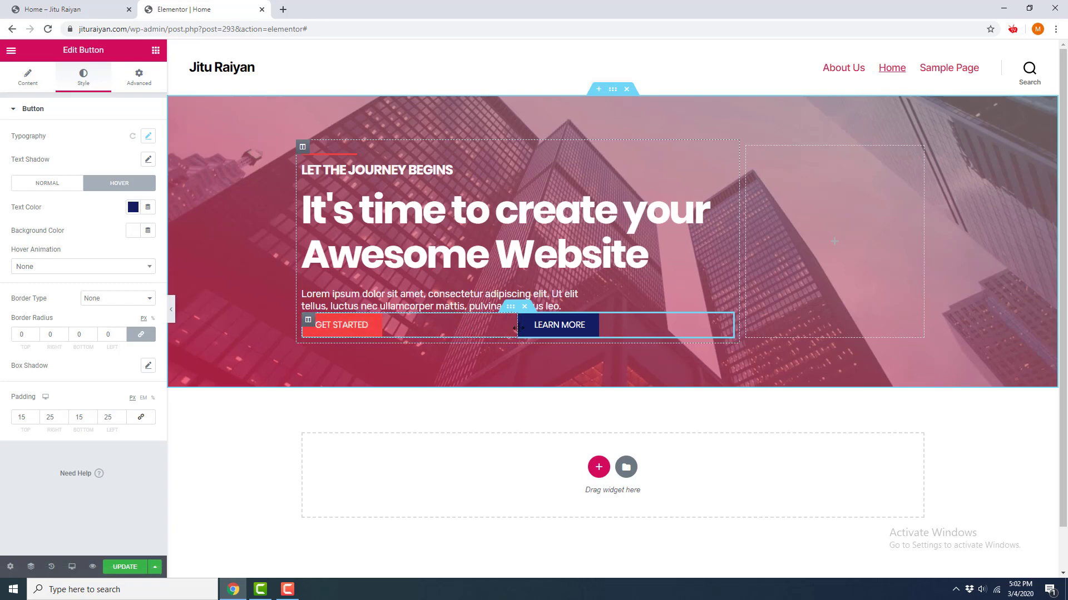
# Step: Narrow the GET STARTED column to 24% and give the inner section 30 top padding
pyautogui.moveTo(518, 328); pyautogui.dragTo(397, 327)
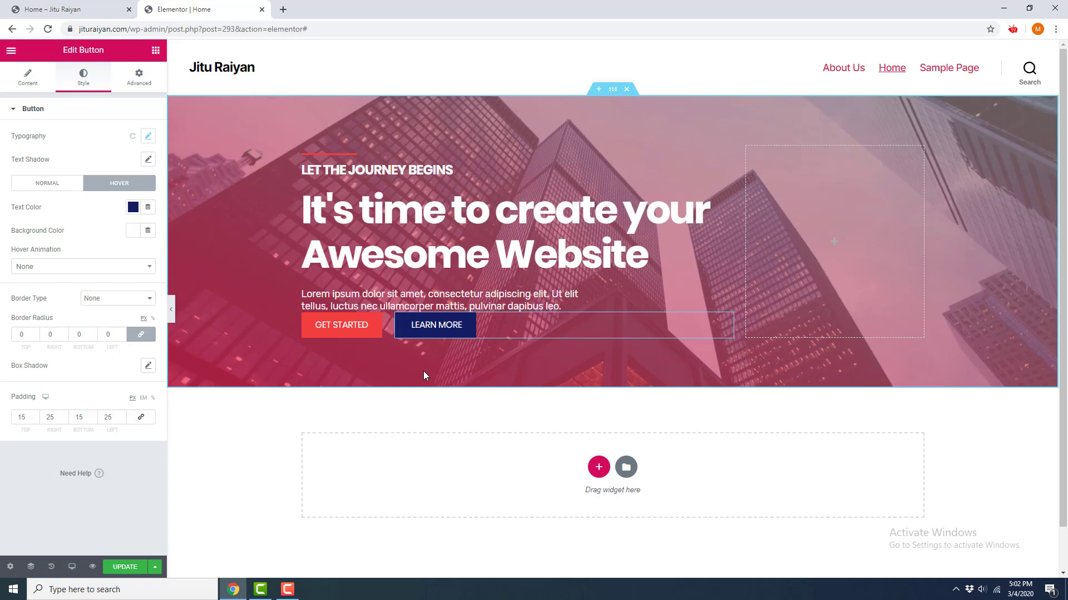
pyautogui.click(473, 333)
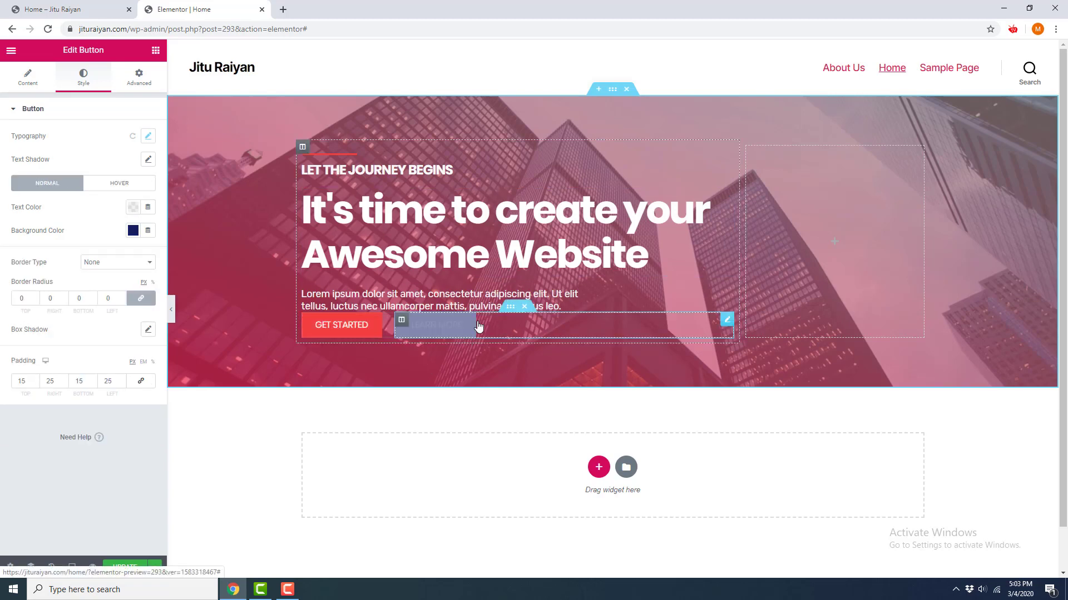
pyautogui.click(509, 309)
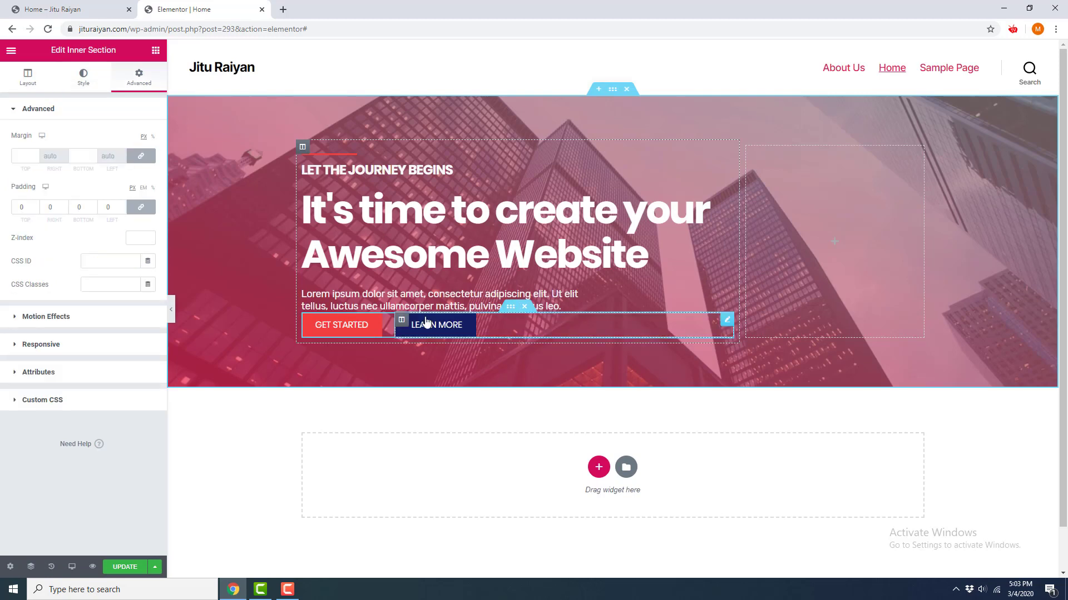
pyautogui.click(146, 211)
pyautogui.moveTo(35, 205); pyautogui.dragTo(34, 207)
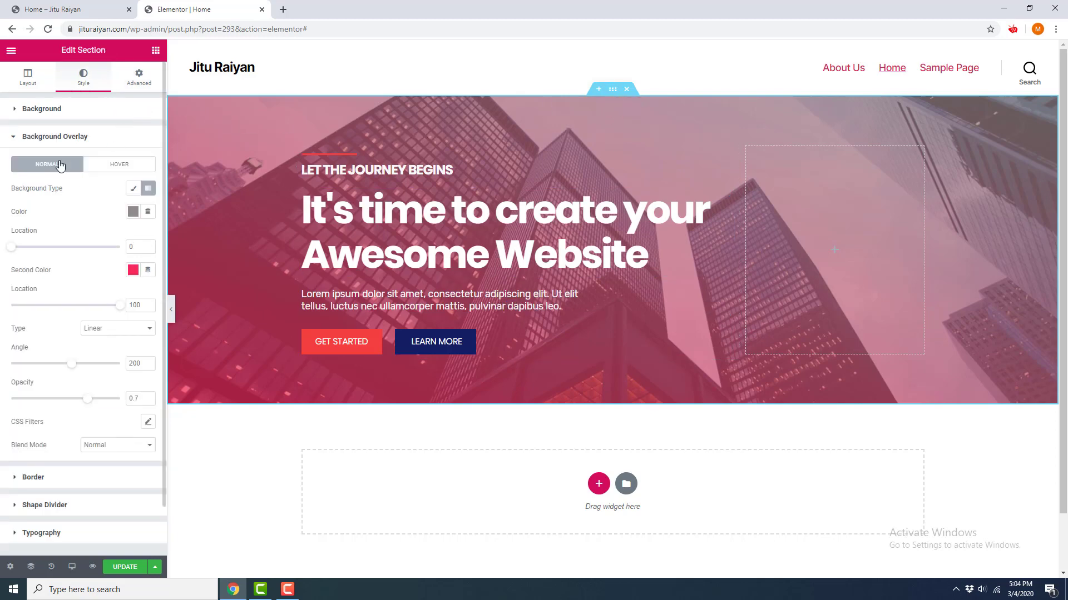
# Step: Give the hero section 120 top and 120 bottom padding and save the page
pyautogui.click(138, 78)
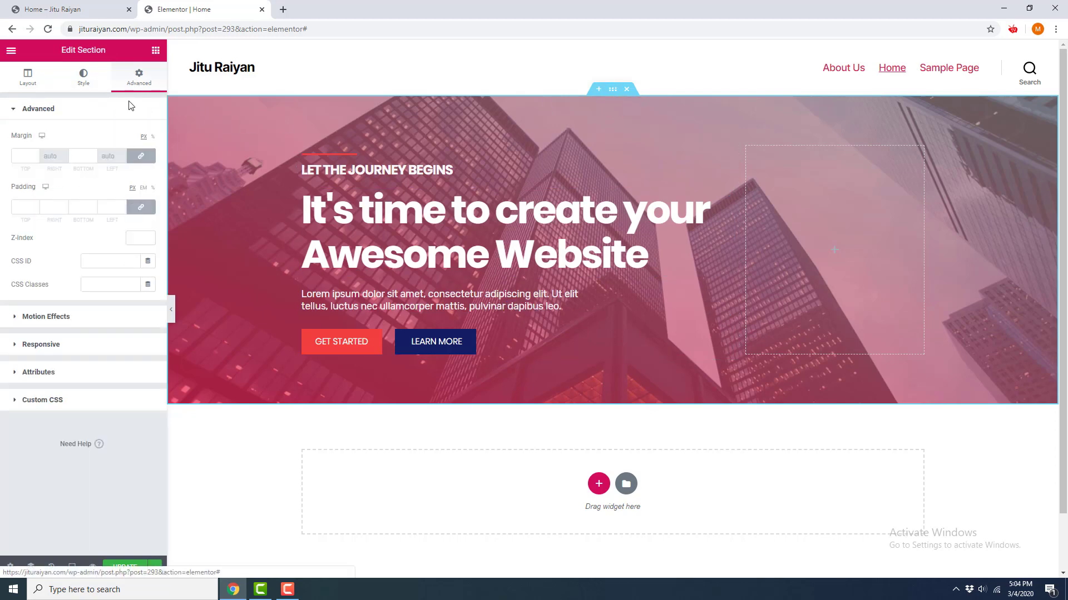
pyautogui.click(144, 209)
pyautogui.click(14, 208)
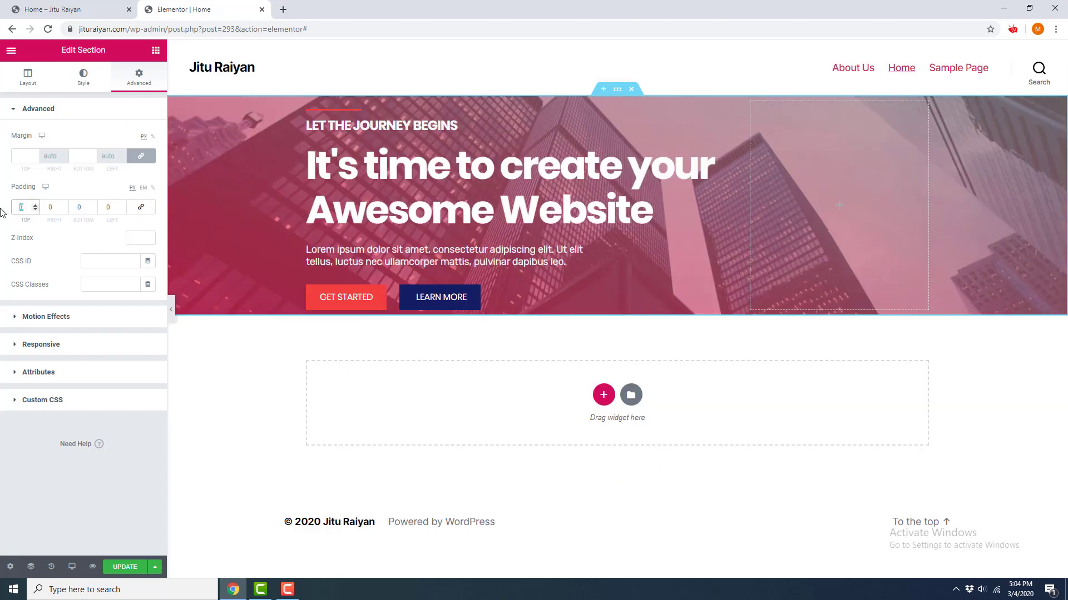
pyautogui.write('120')
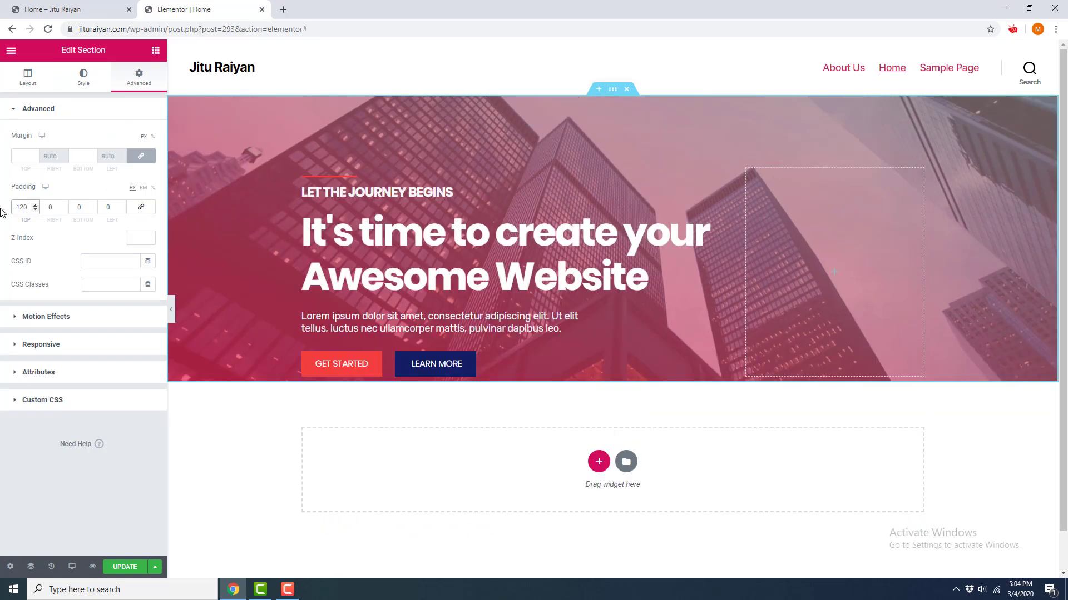
pyautogui.press('Tab')
pyautogui.press('Tab')
pyautogui.write('120')
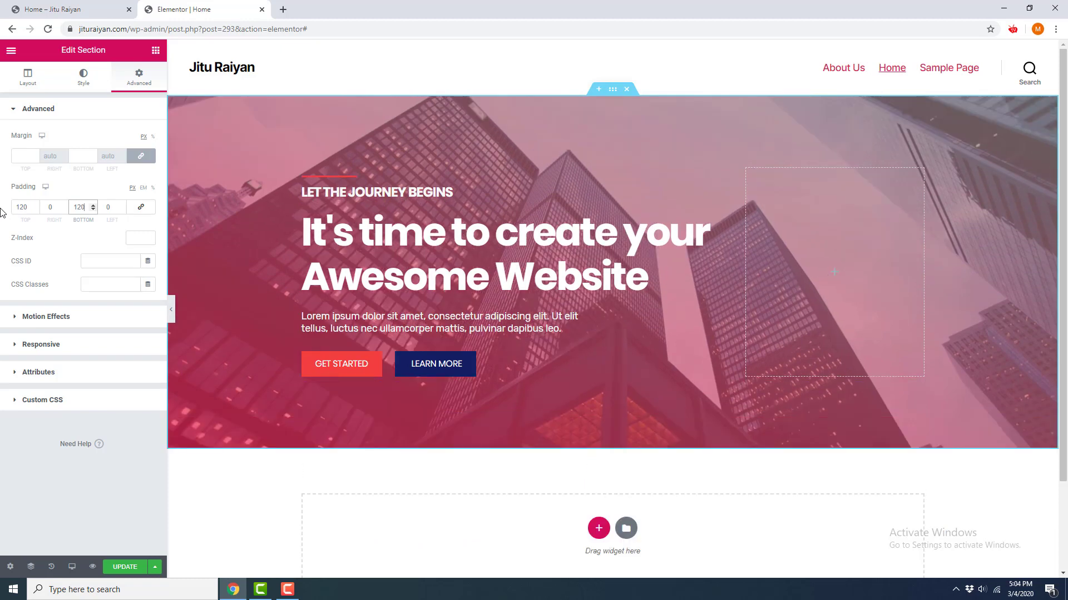
pyautogui.click(125, 567)
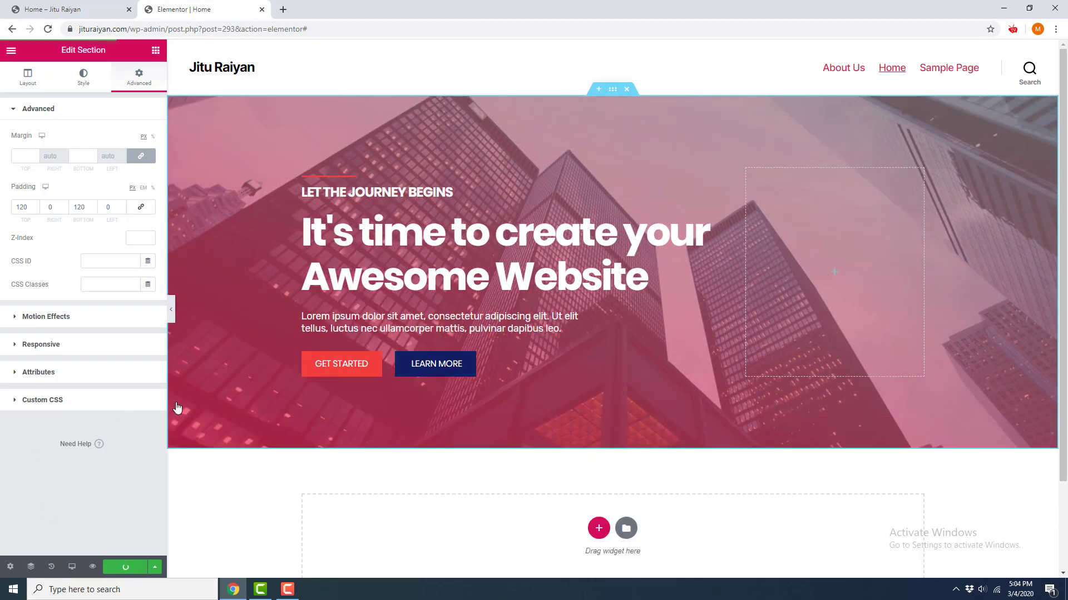
# Step: Preview the updated page in a new tab, then return to the Elementor editor tab
pyautogui.click(94, 567)
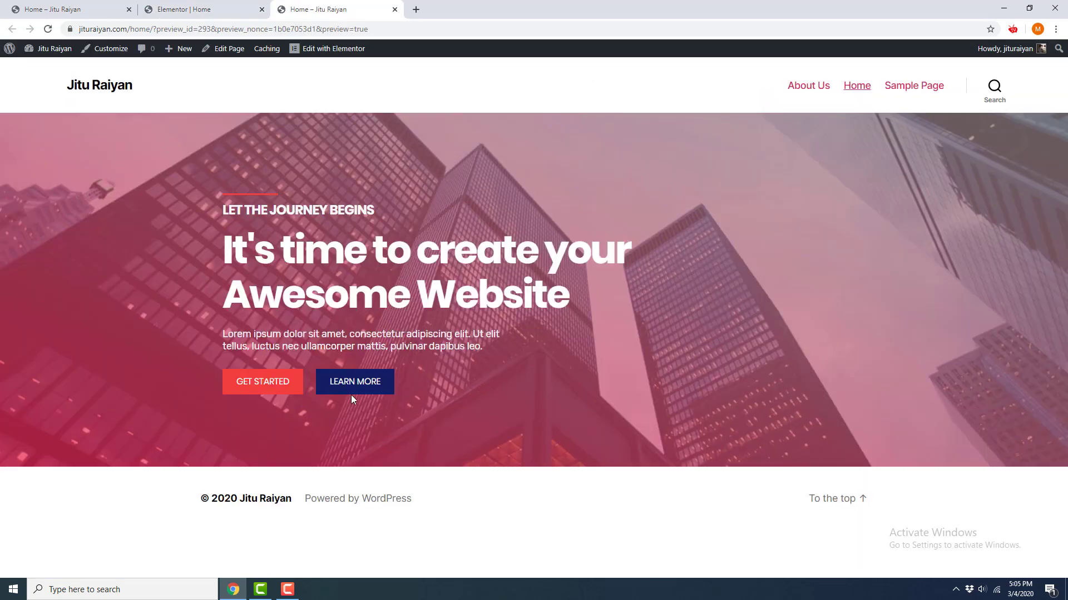
pyautogui.click(249, 5)
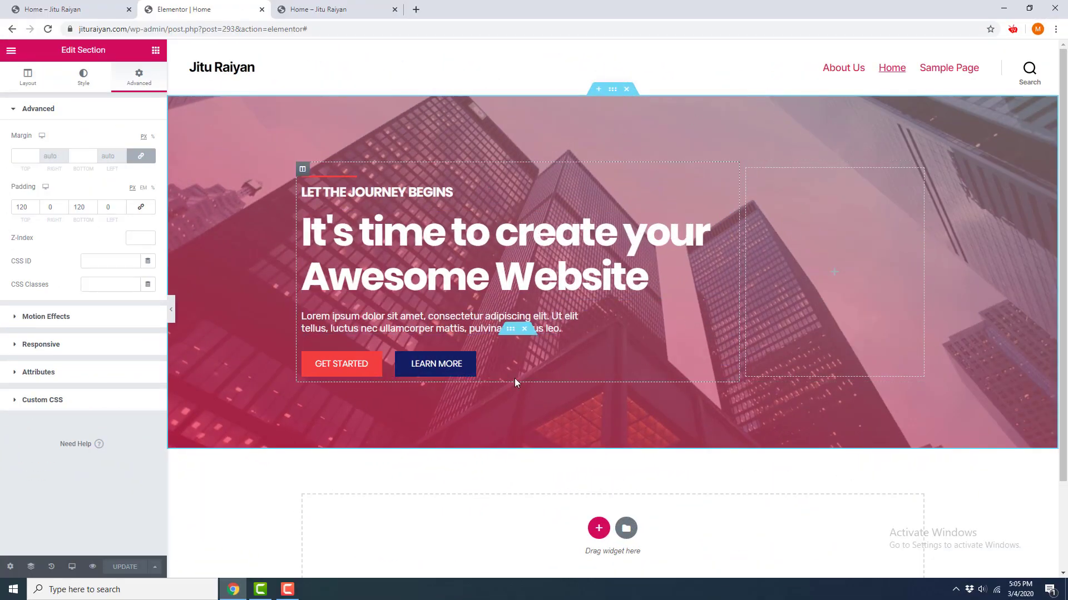
# Step: Switch to Tablet view and set the main heading's typography size to 48 px
pyautogui.click(72, 566)
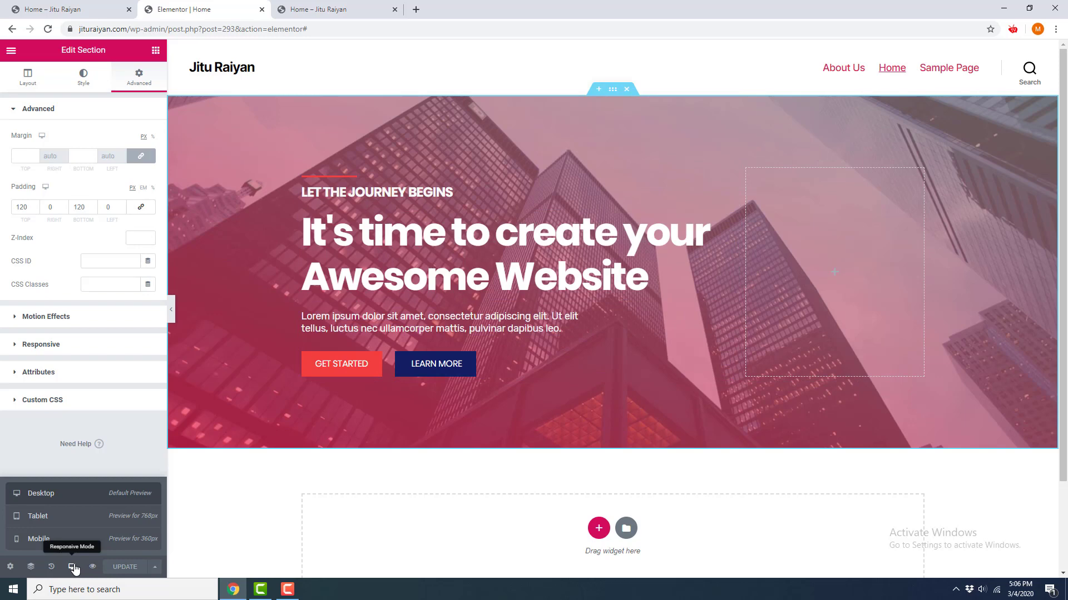
pyautogui.click(64, 518)
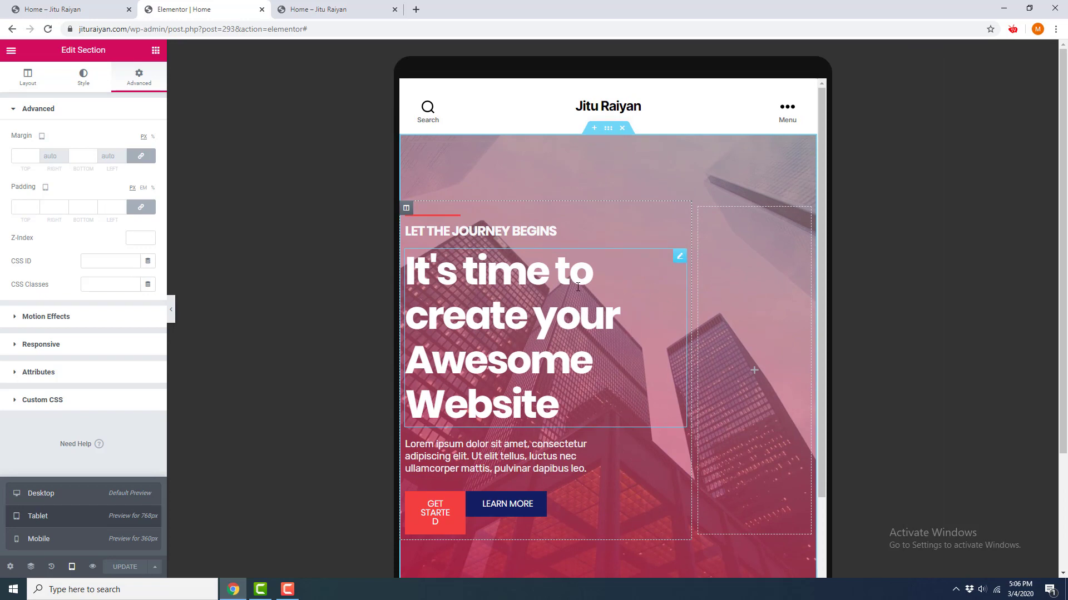
pyautogui.click(679, 258)
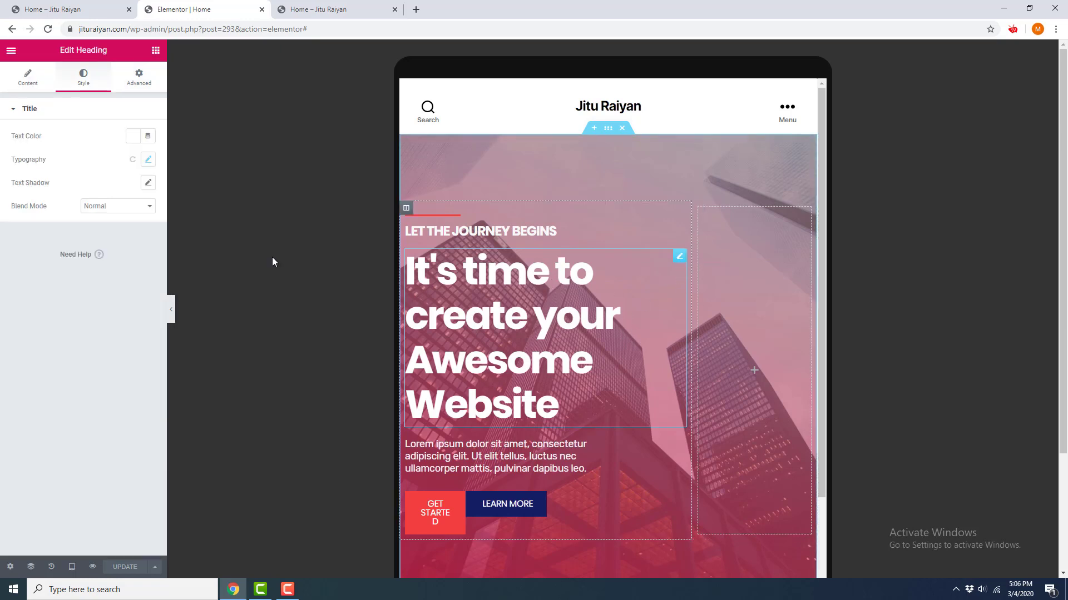
pyautogui.click(148, 161)
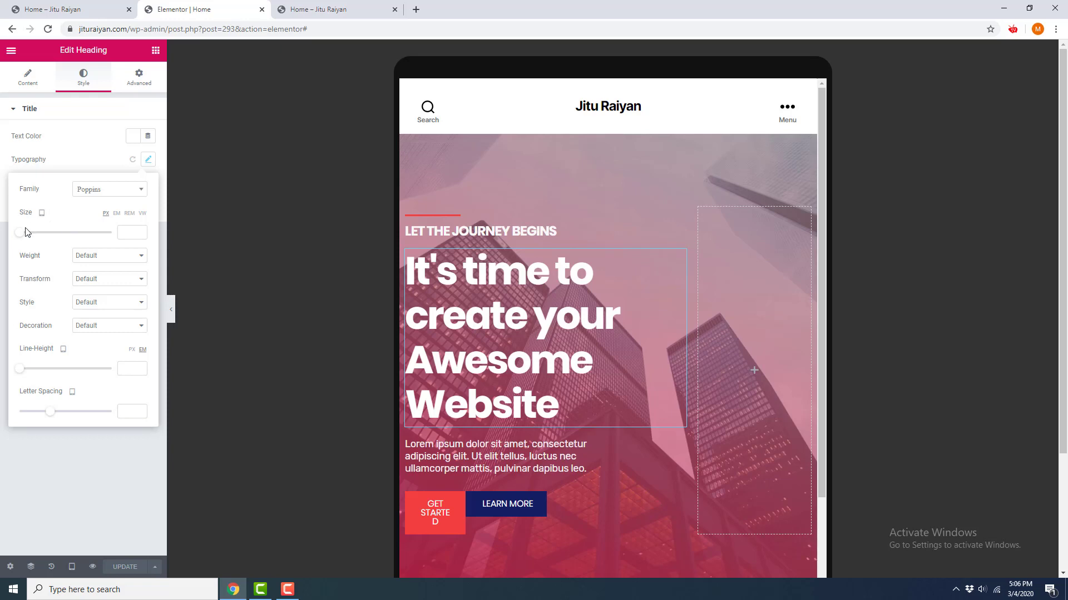
pyautogui.moveTo(21, 234); pyautogui.dragTo(42, 240)
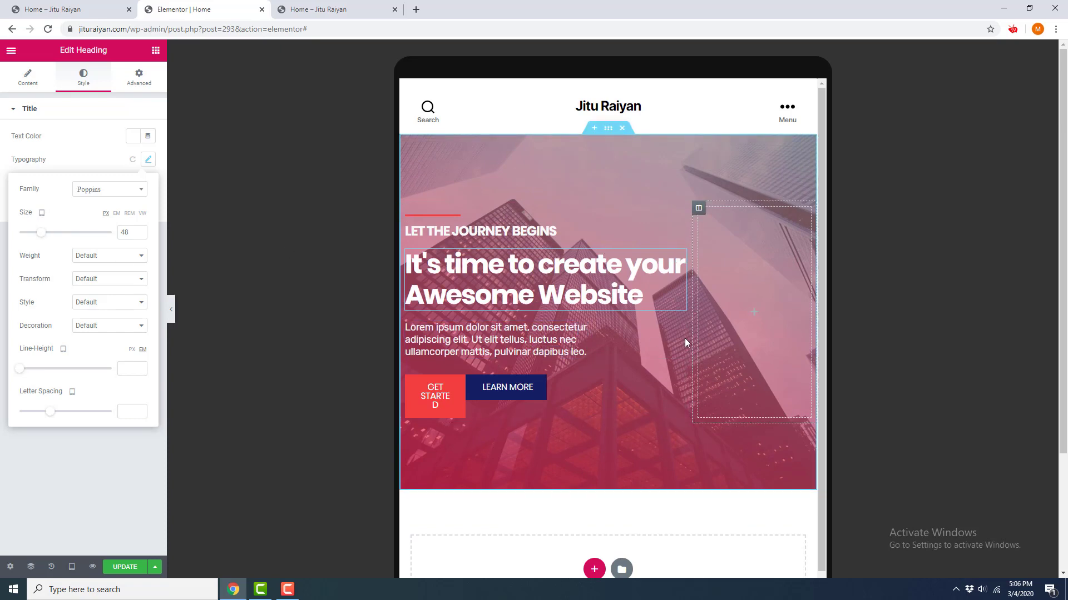
# Step: Make the paragraph full width (100%) in the tablet layout
pyautogui.click(585, 329)
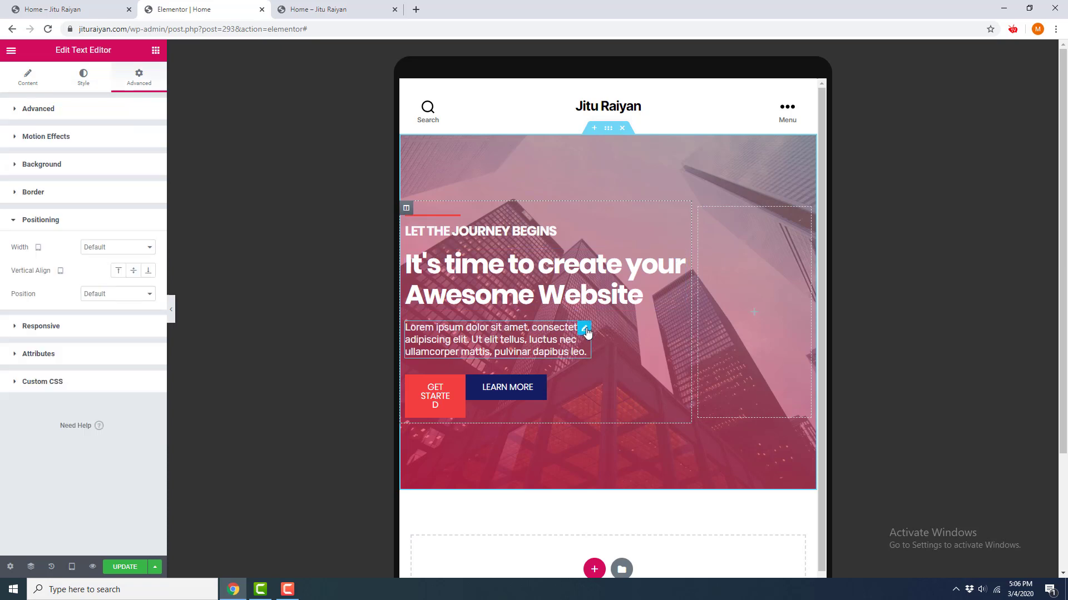
pyautogui.click(123, 248)
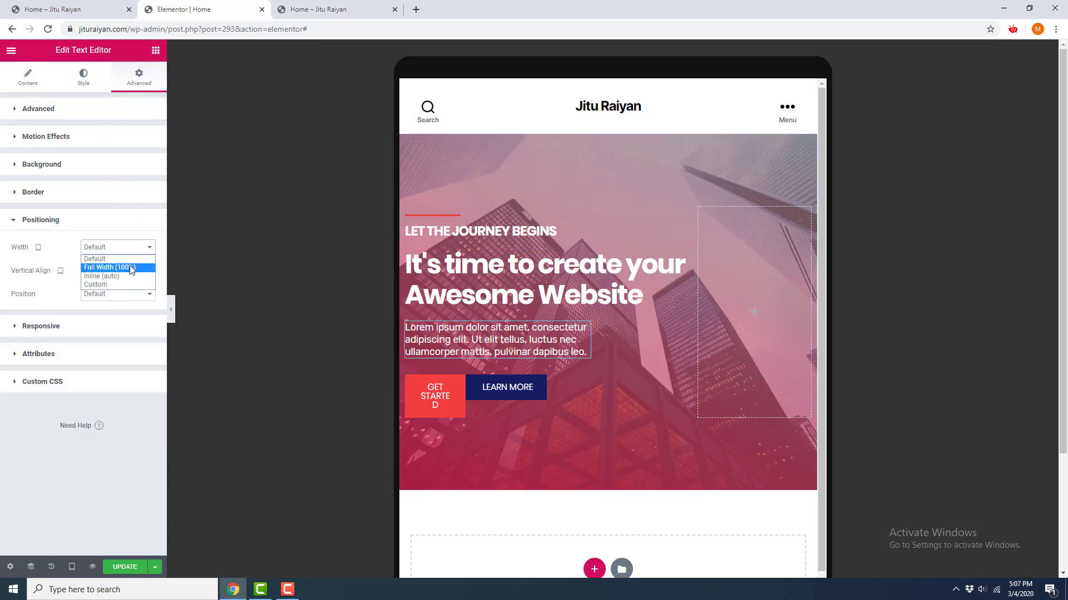
pyautogui.click(124, 267)
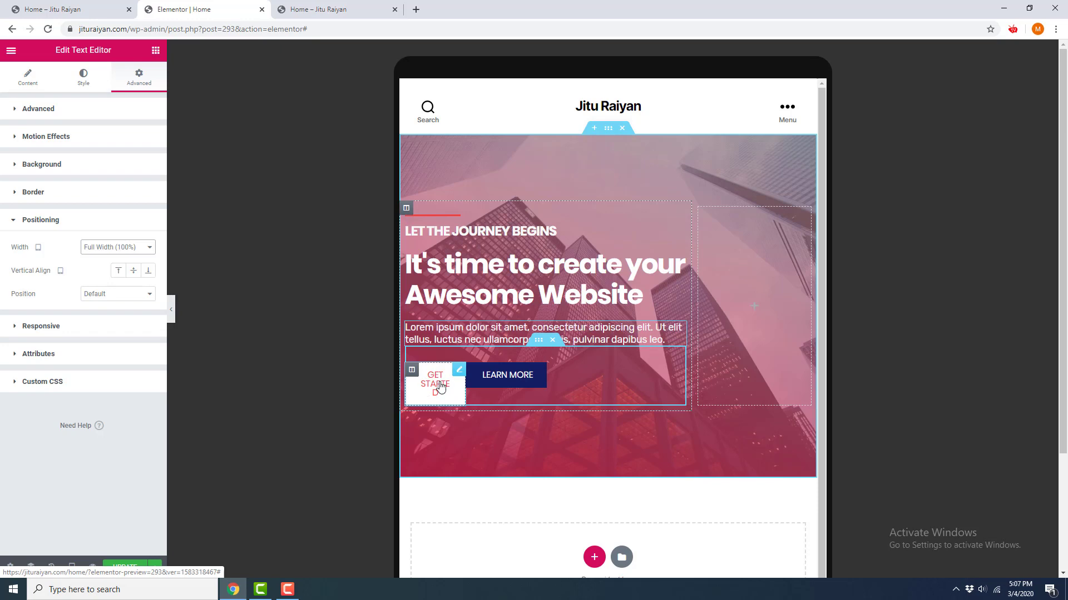
# Step: Set the GET STARTED and LEARN MORE columns to 32% width and save
pyautogui.click(411, 371)
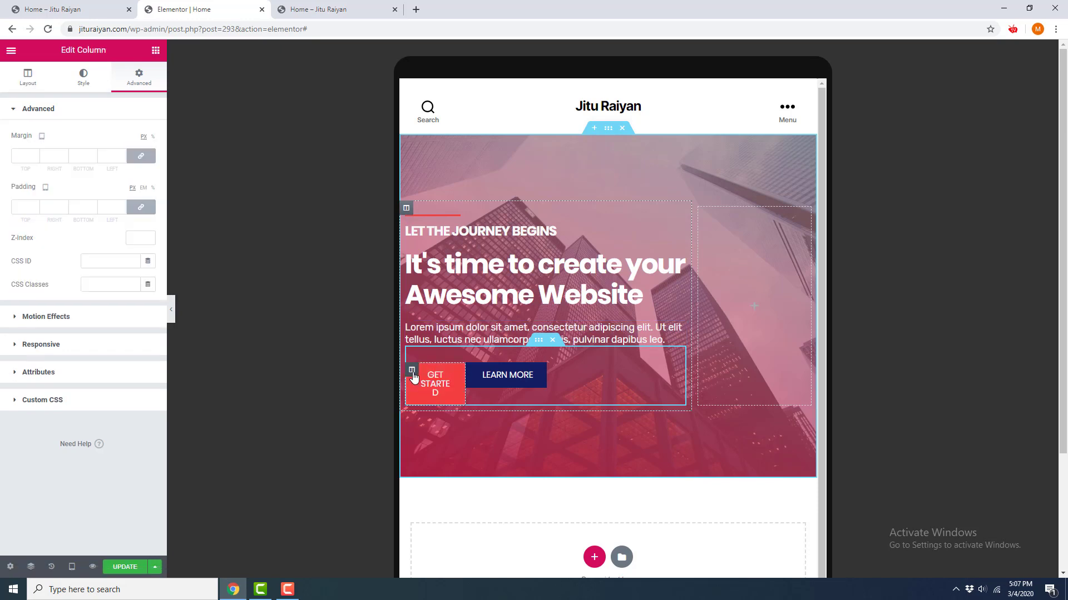
pyautogui.click(25, 81)
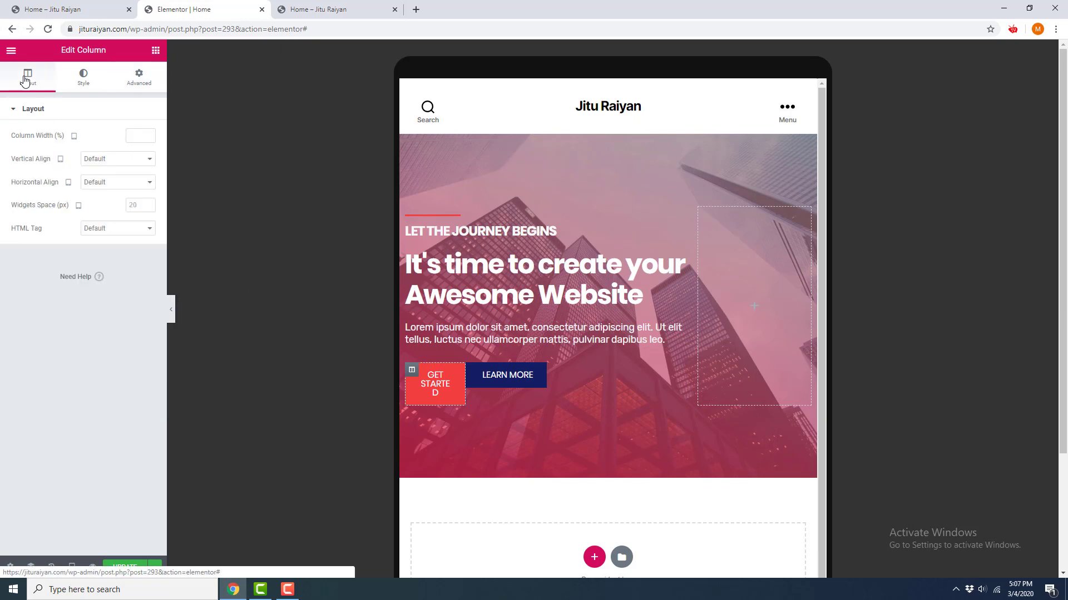
pyautogui.click(149, 135)
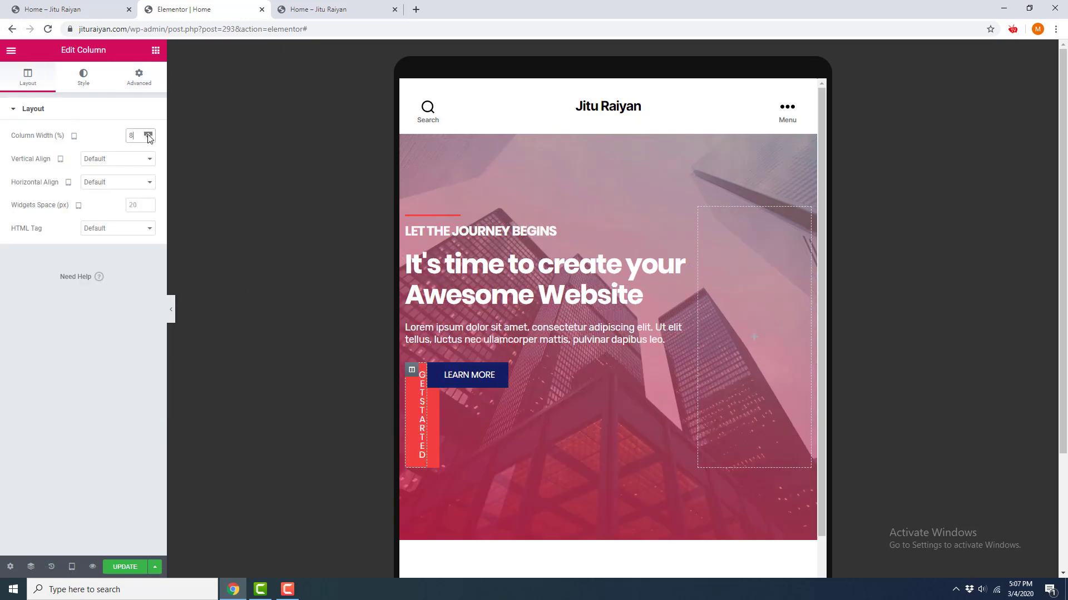
pyautogui.click(149, 135)
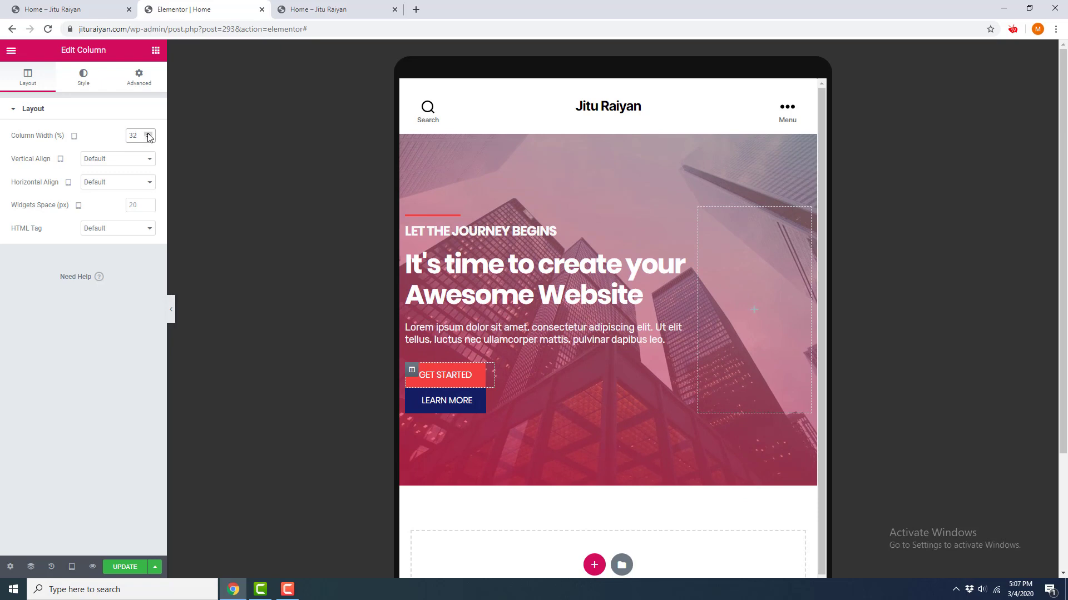
pyautogui.click(412, 397)
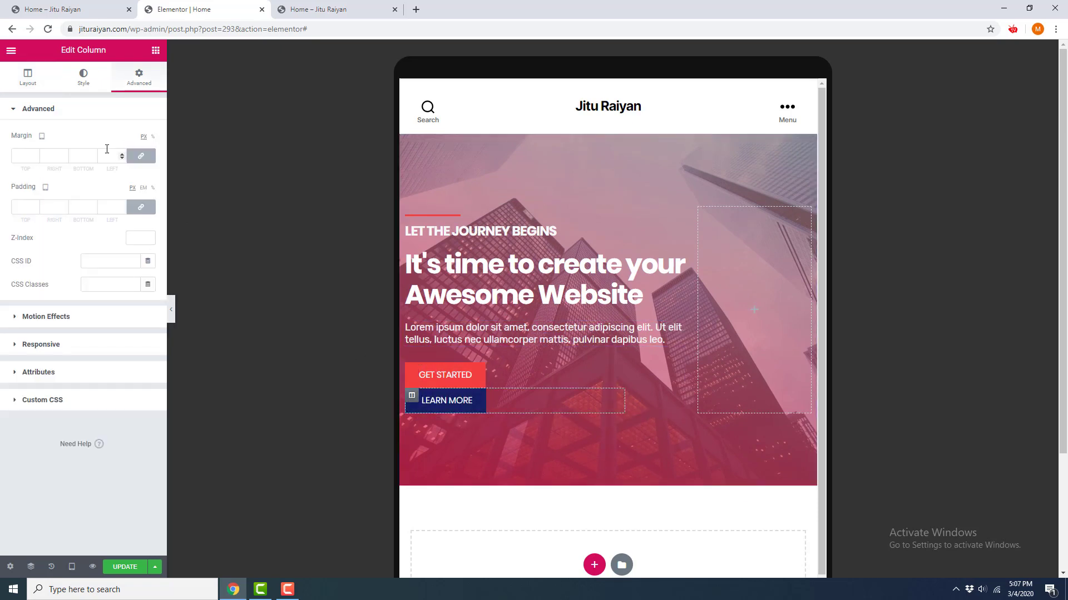
pyautogui.click(28, 78)
pyautogui.click(132, 136)
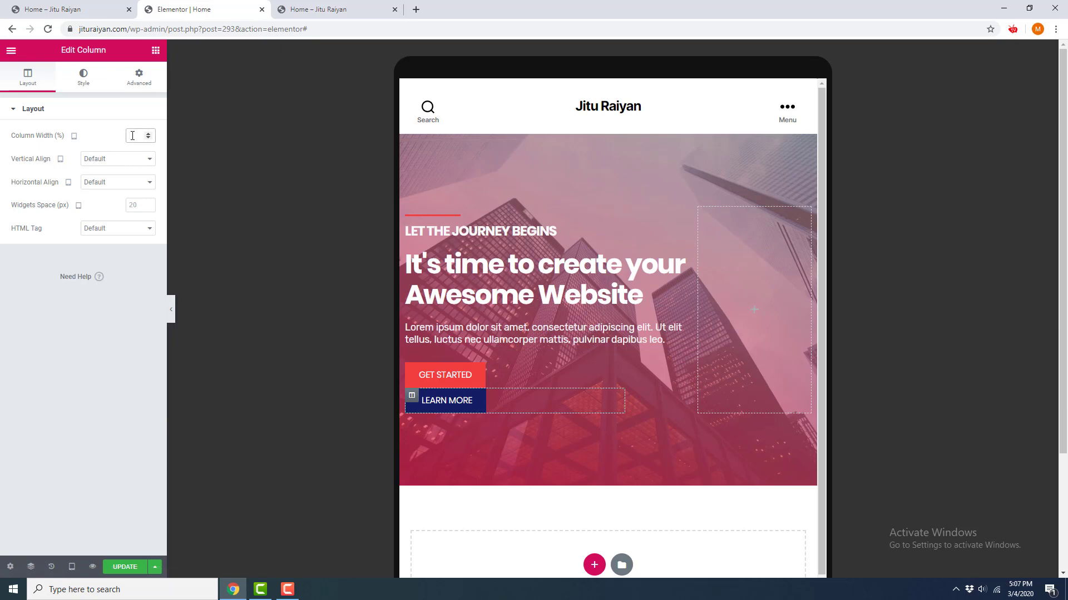
pyautogui.write('32')
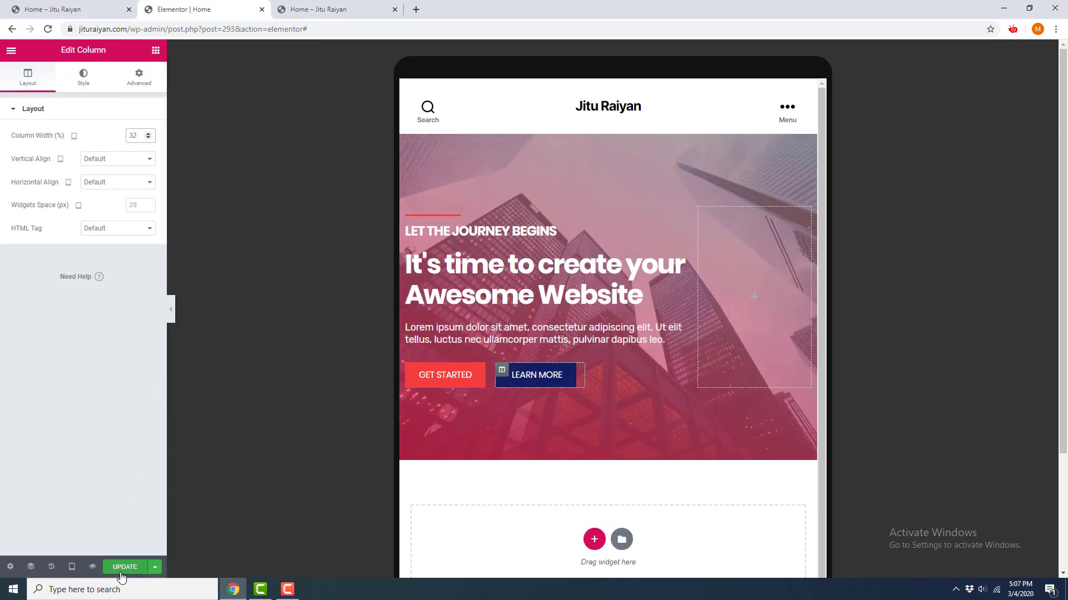
pyautogui.click(101, 333)
# Step: Switch to Mobile view and set the main heading's typography size to 38 px
pyautogui.click(72, 568)
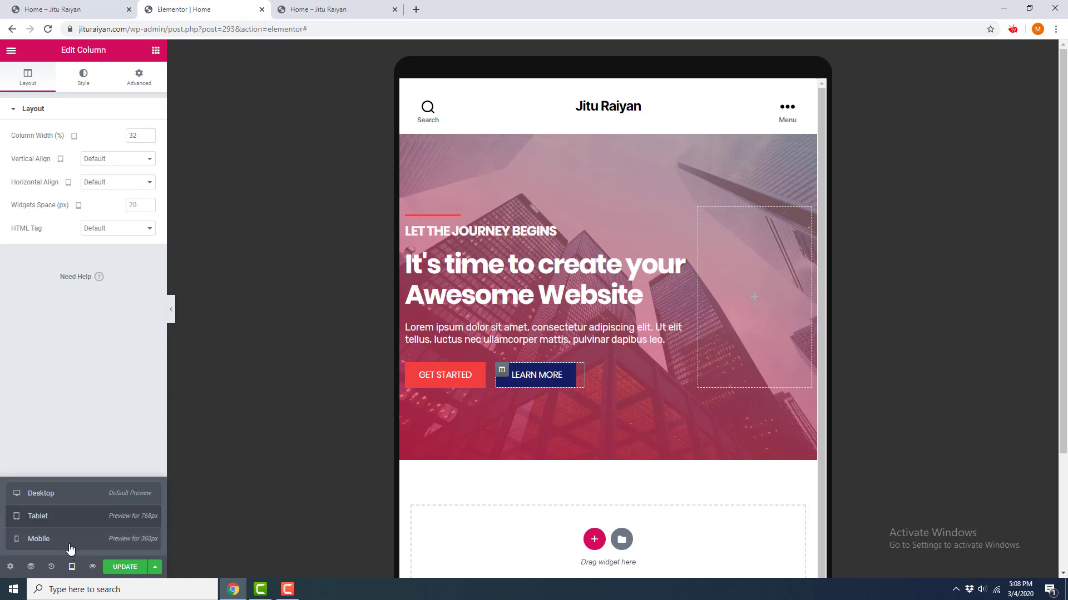
pyautogui.click(70, 544)
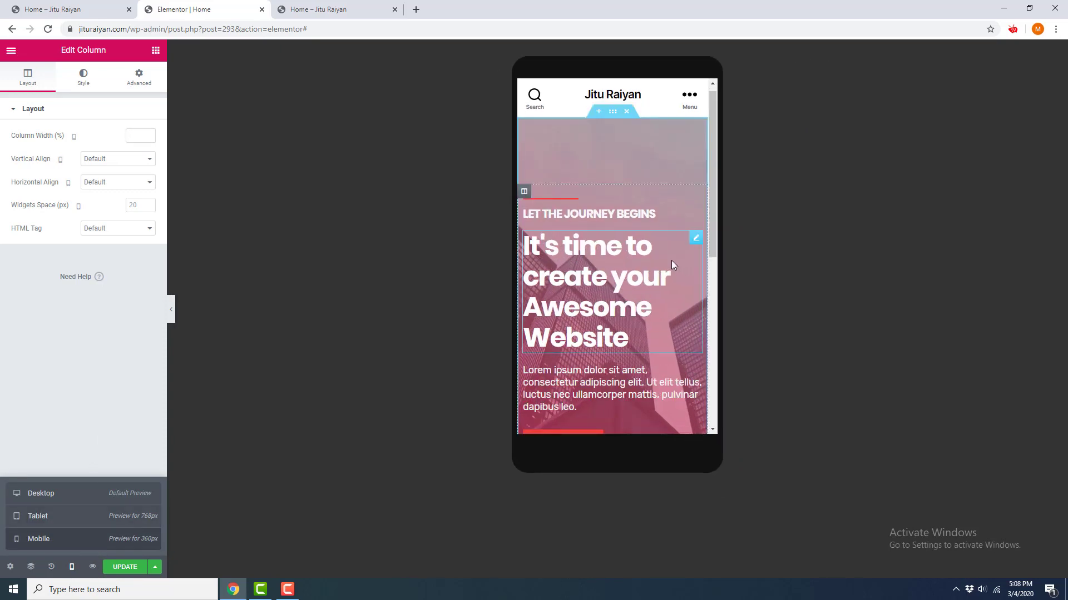
pyautogui.click(697, 243)
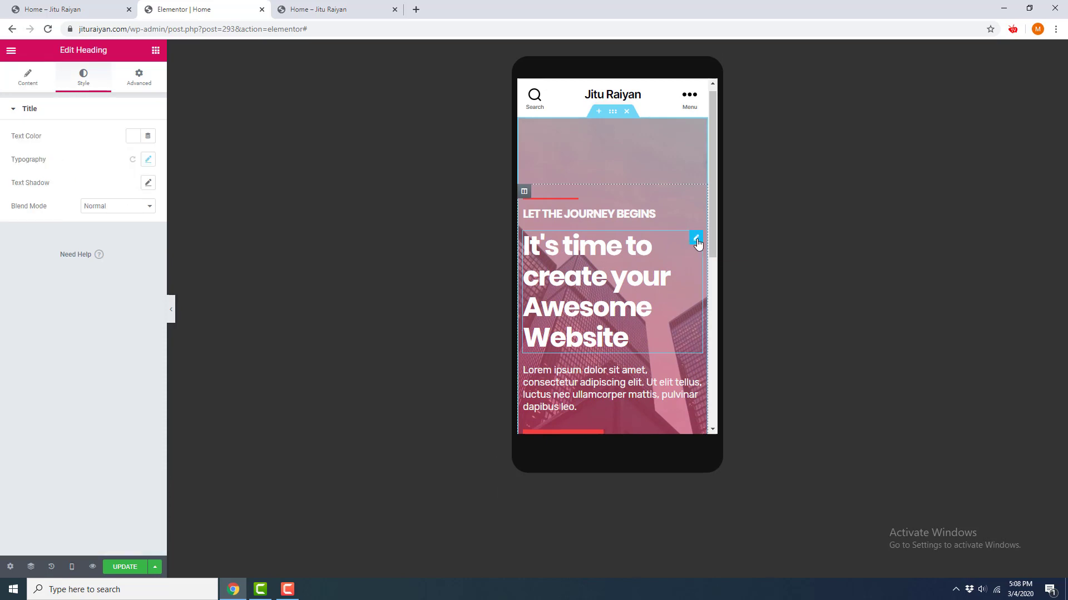
pyautogui.click(148, 160)
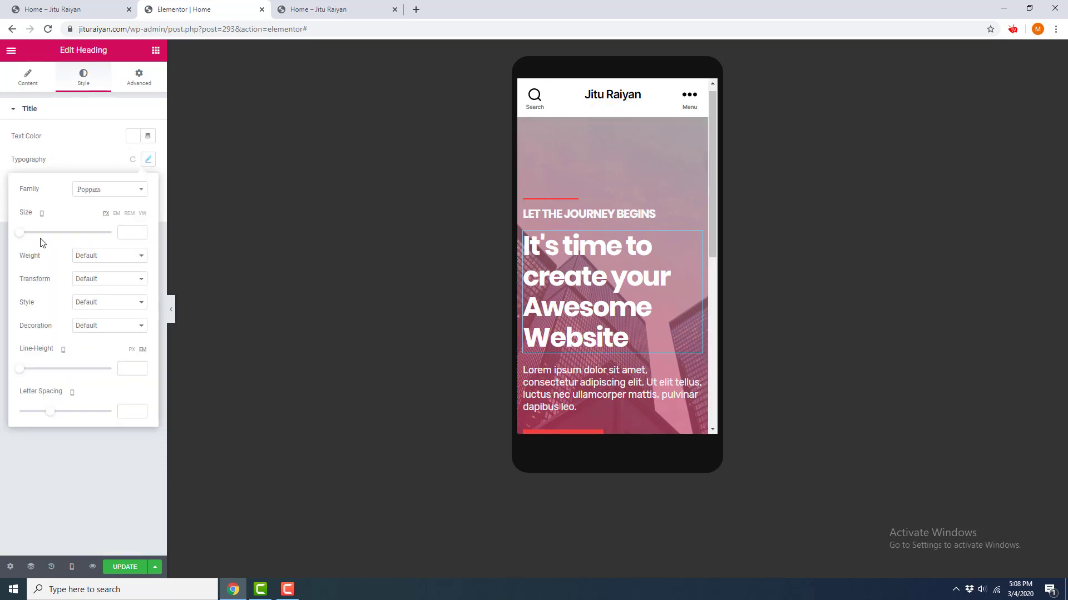
pyautogui.moveTo(22, 234); pyautogui.dragTo(40, 238)
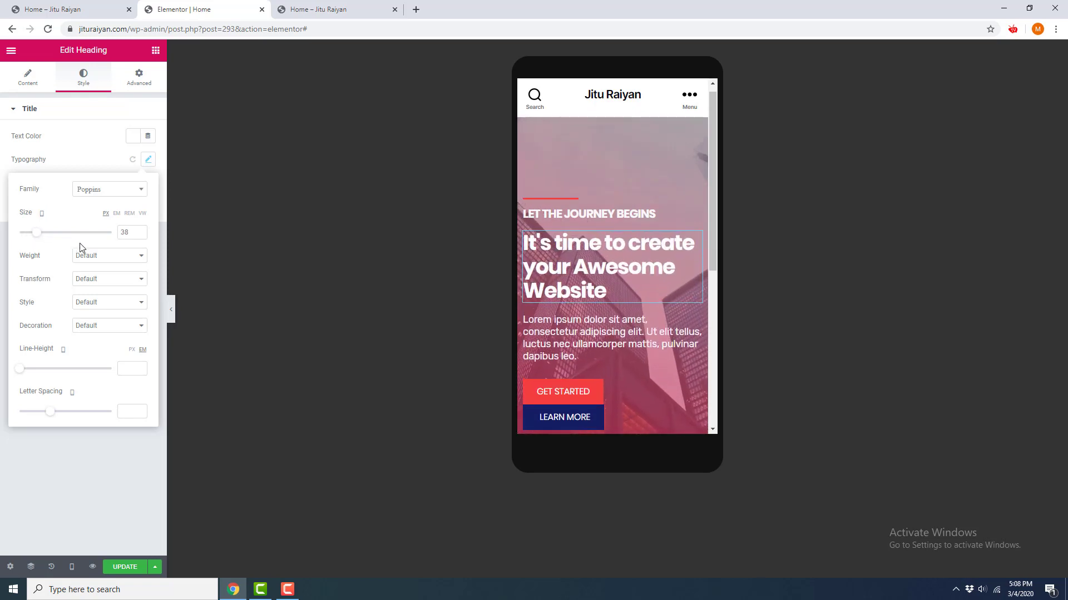
pyautogui.click(154, 250)
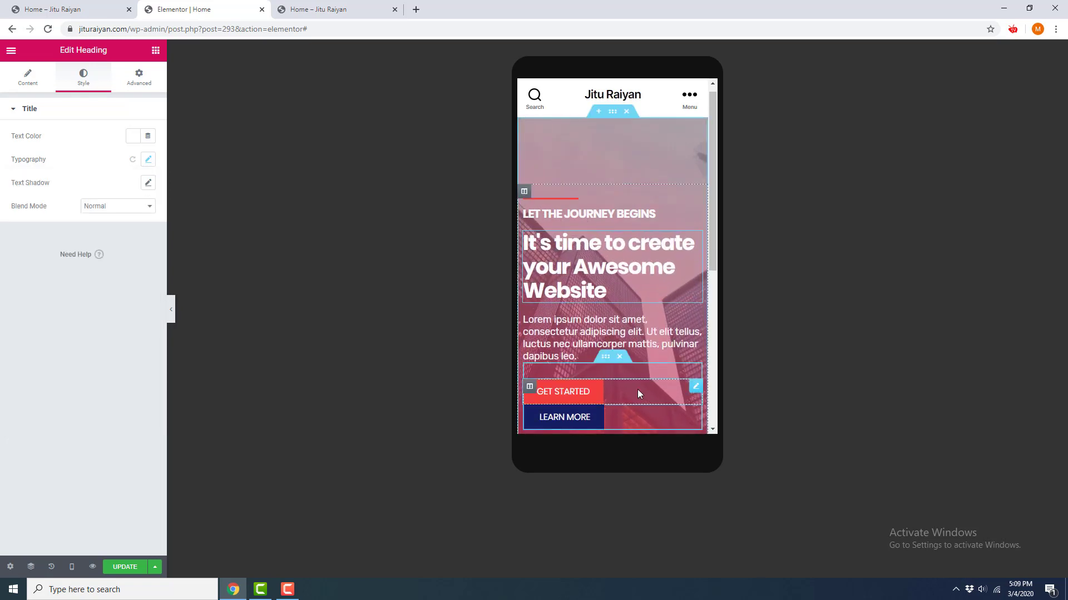
# Step: Give the button column 15 px bottom padding on mobile
pyautogui.scroll(-1, 620, 359)
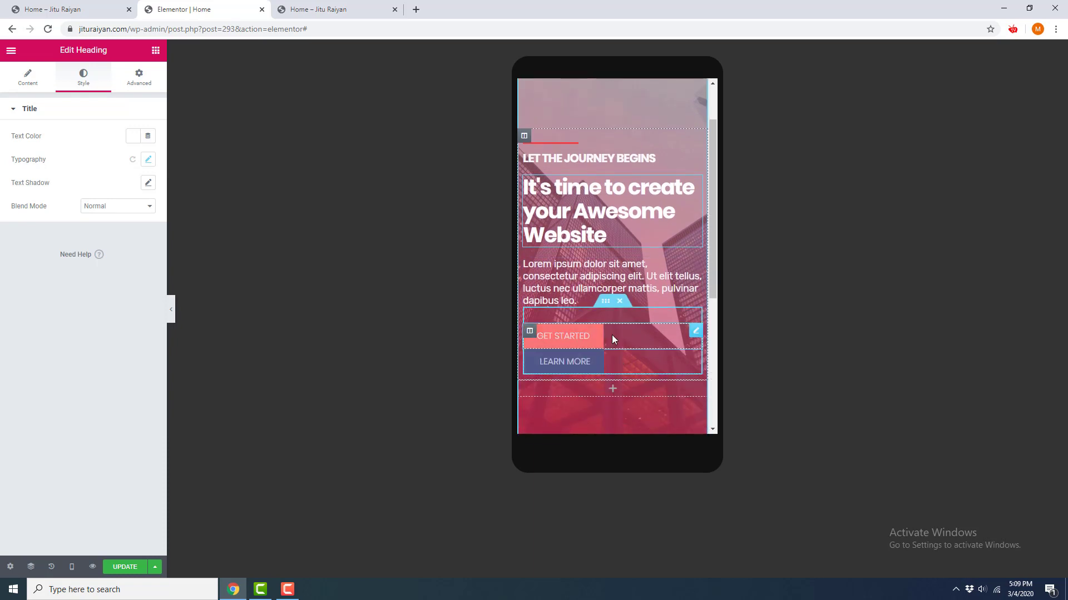
pyautogui.click(529, 333)
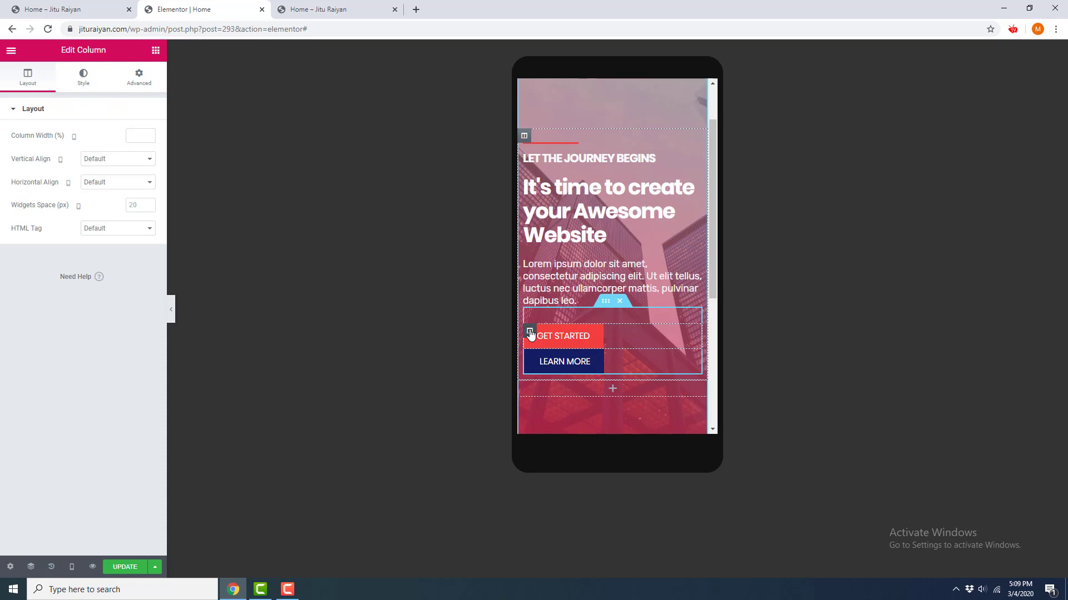
pyautogui.click(139, 78)
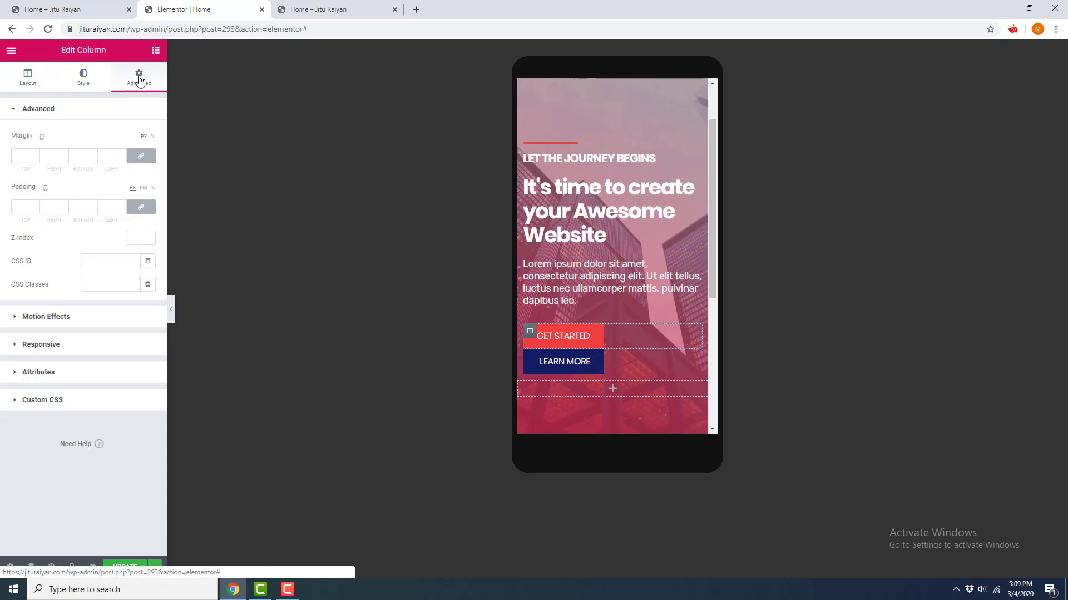
pyautogui.click(141, 209)
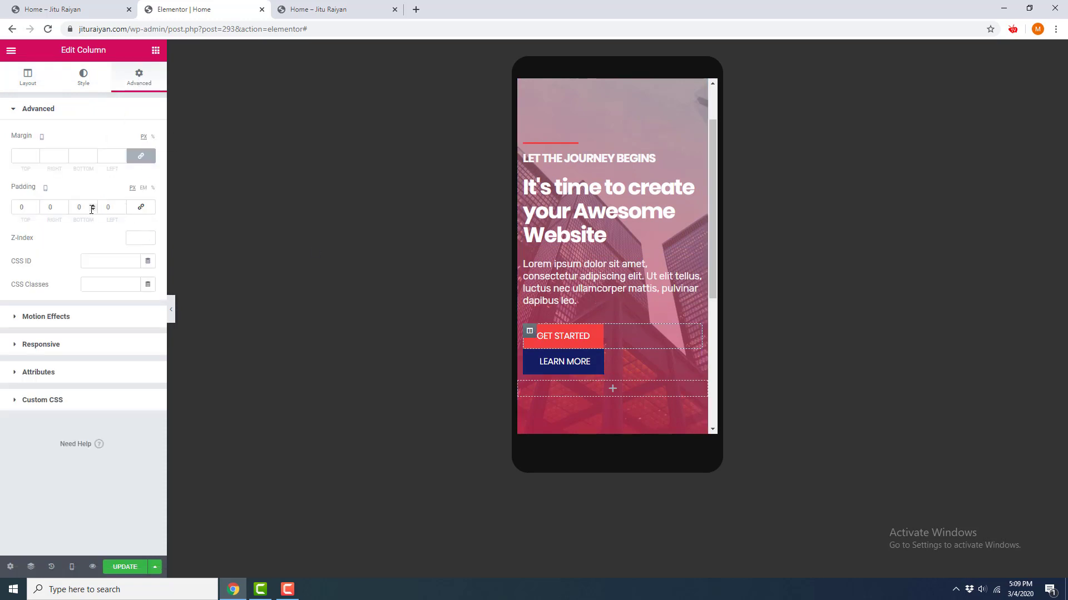
pyautogui.click(93, 205)
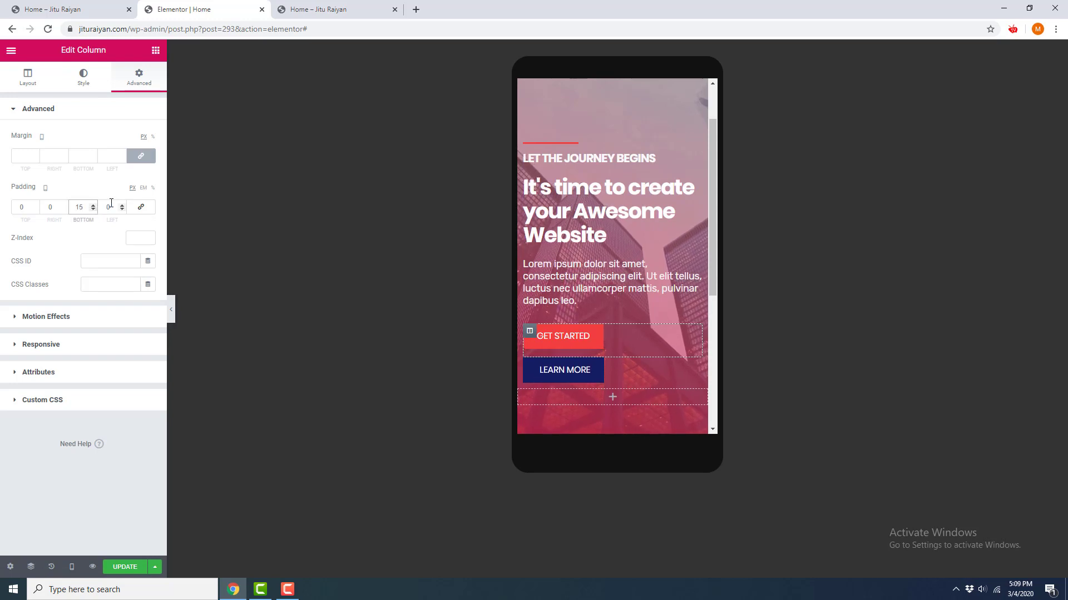
pyautogui.scroll(-3, 612, 275)
pyautogui.scroll(5, 613, 276)
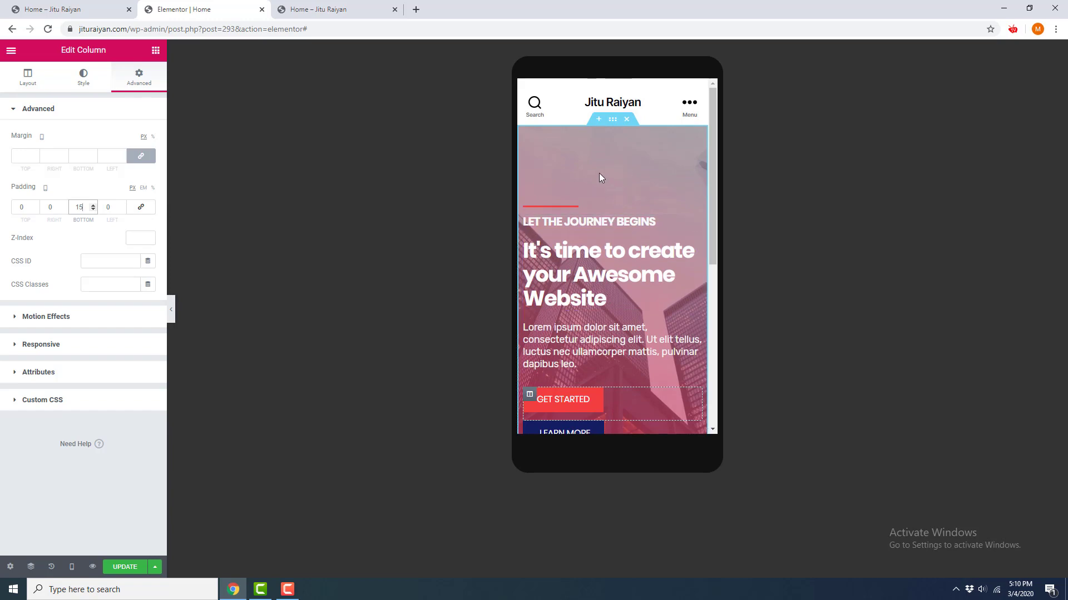
pyautogui.scroll(-4, 617, 267)
pyautogui.scroll(5, 621, 275)
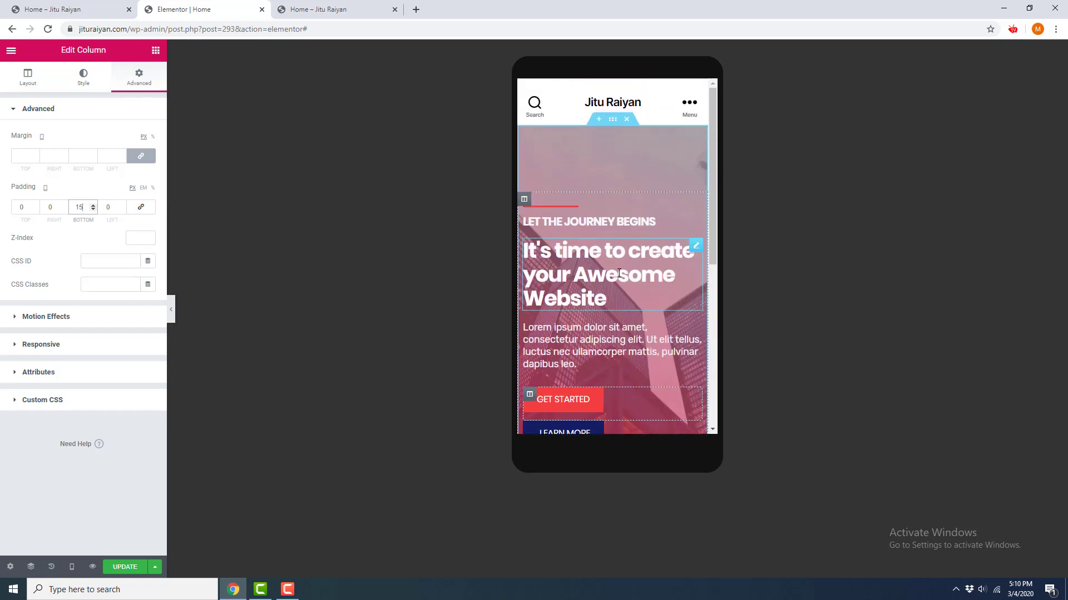
# Step: Set the hero section's mobile padding to 70 top and 30 bottom
pyautogui.click(611, 121)
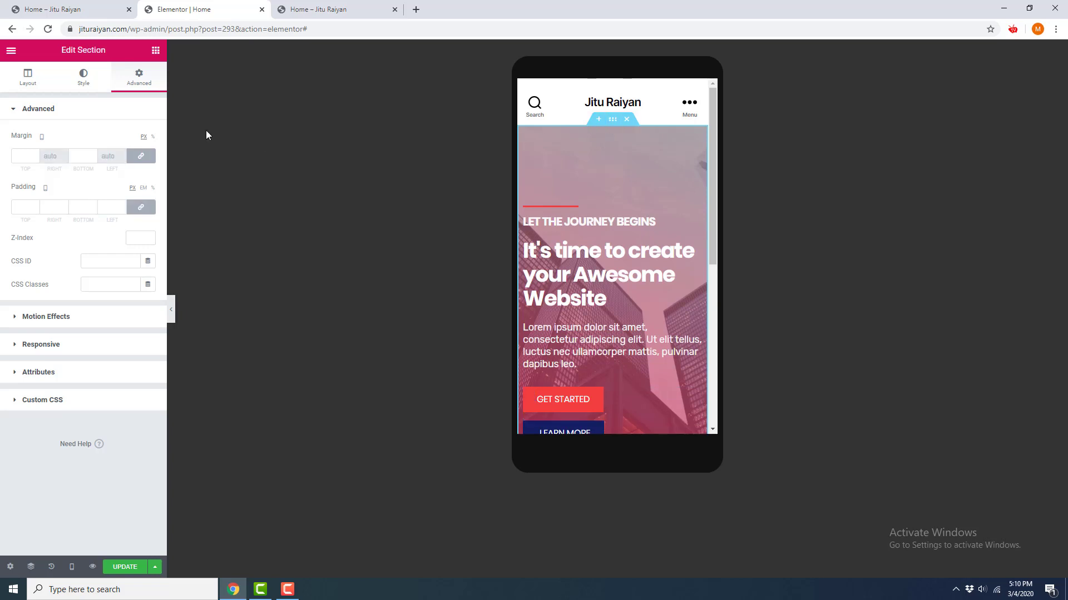
pyautogui.click(142, 208)
pyautogui.click(15, 207)
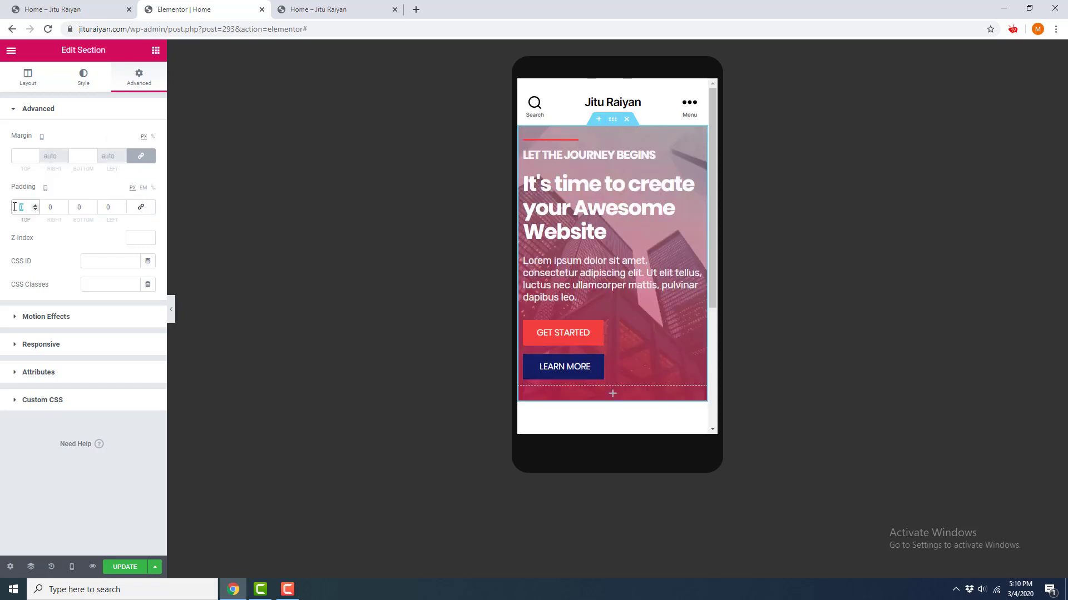
pyautogui.write('70')
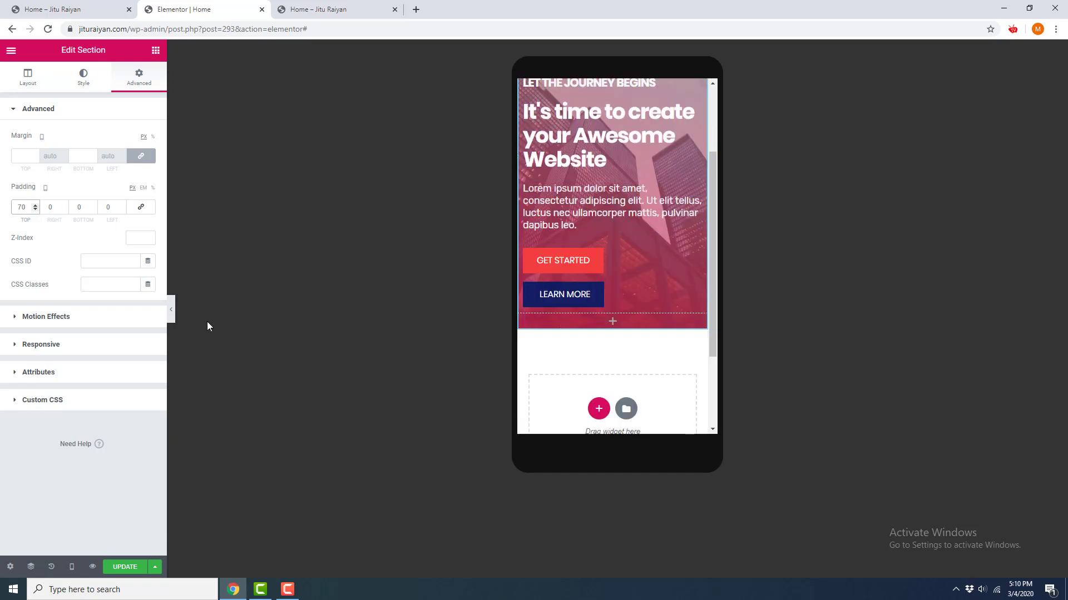
pyautogui.moveTo(92, 207); pyautogui.dragTo(93, 207)
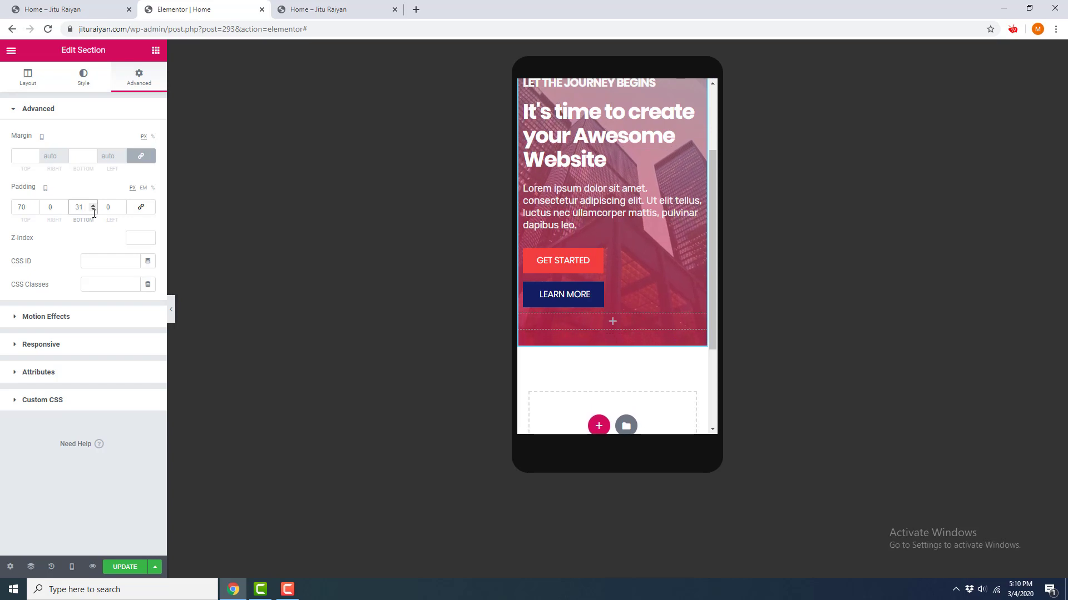
pyautogui.click(92, 209)
# Step: Save the page and switch to the live preview tab
pyautogui.scroll(3, 677, 281)
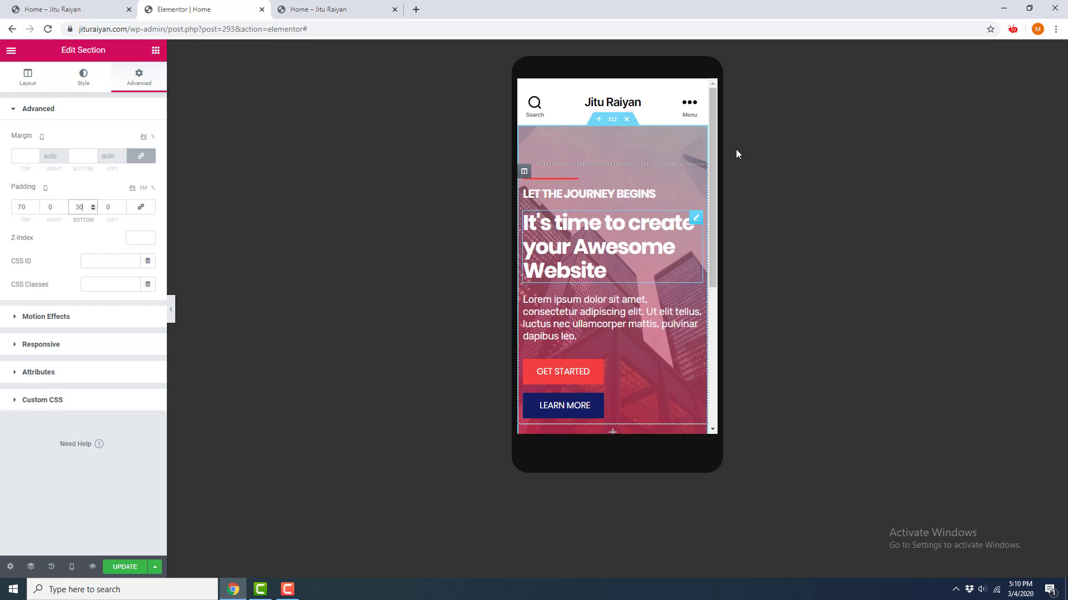
pyautogui.click(133, 566)
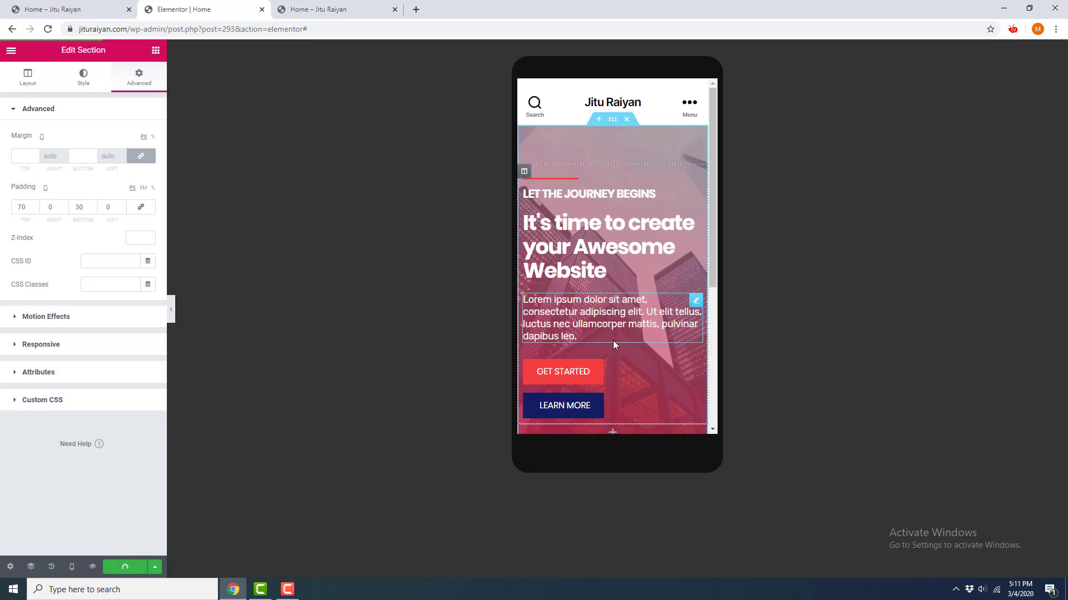
pyautogui.hotkey('ctrl', 'Tab')
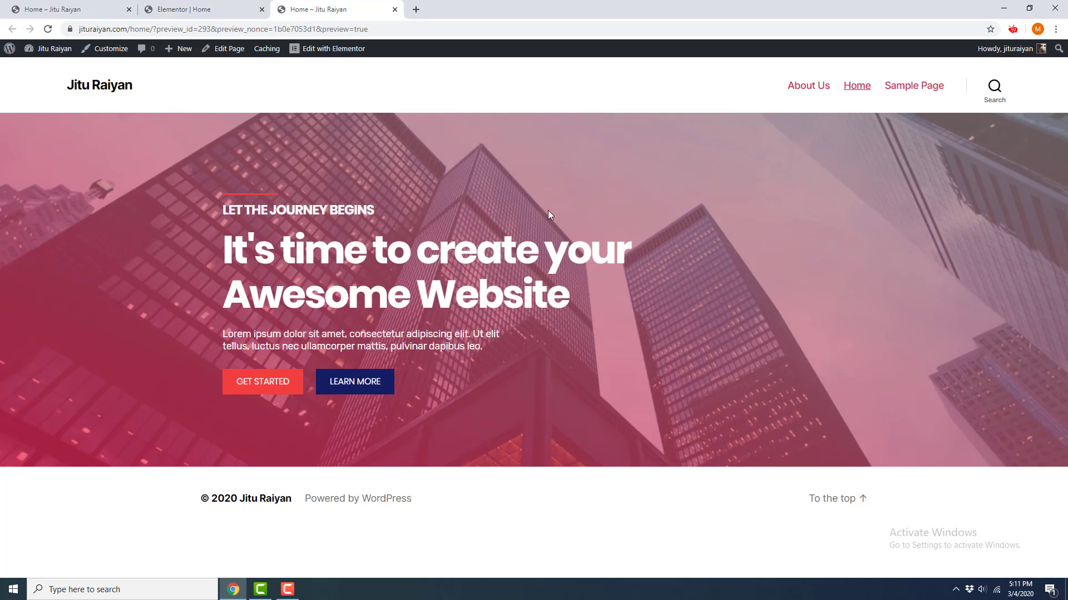
pyautogui.click(1029, 8)
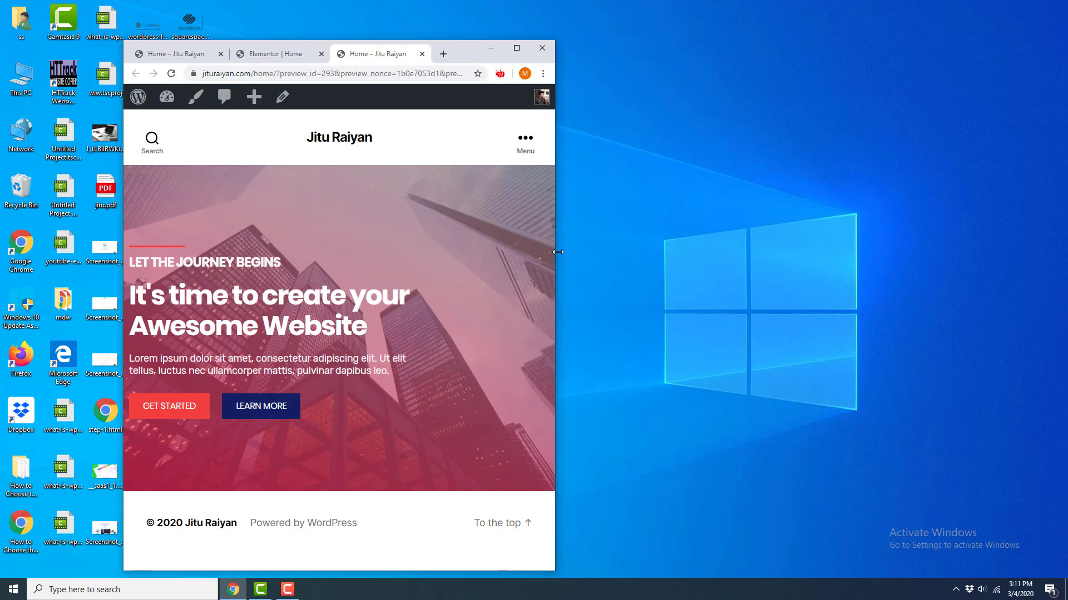
pyautogui.moveTo(557, 252); pyautogui.dragTo(353, 255)
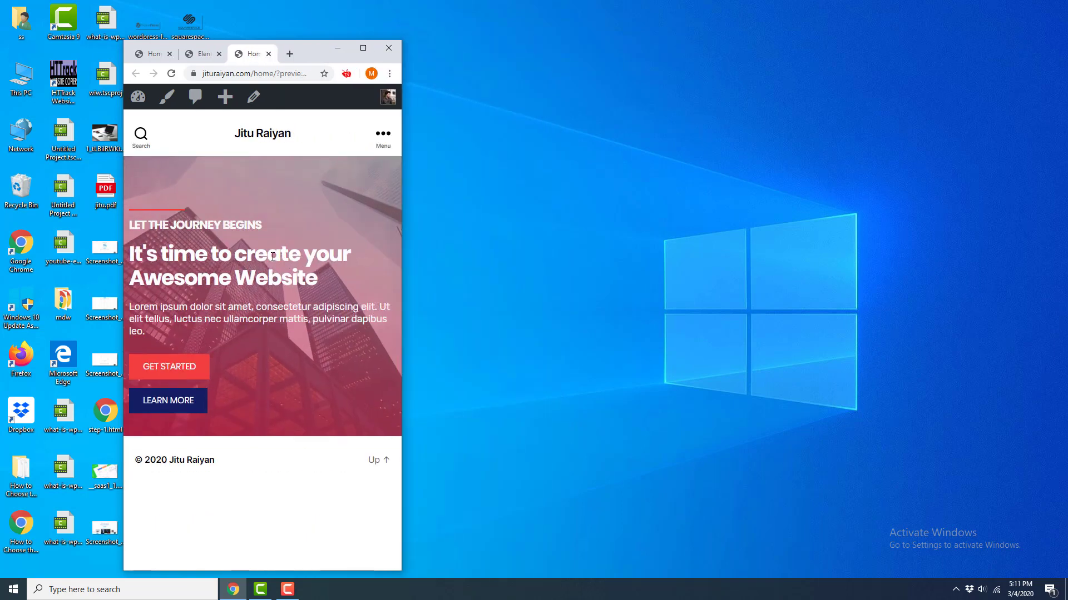
pyautogui.press('super+Up')
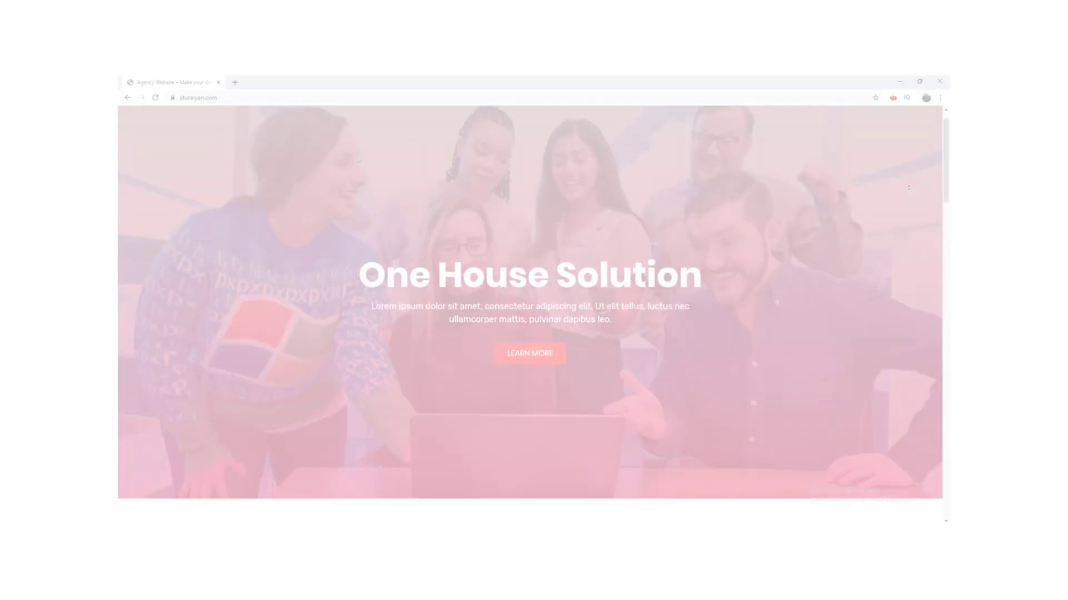
pyautogui.scroll(-2, 909, 188)
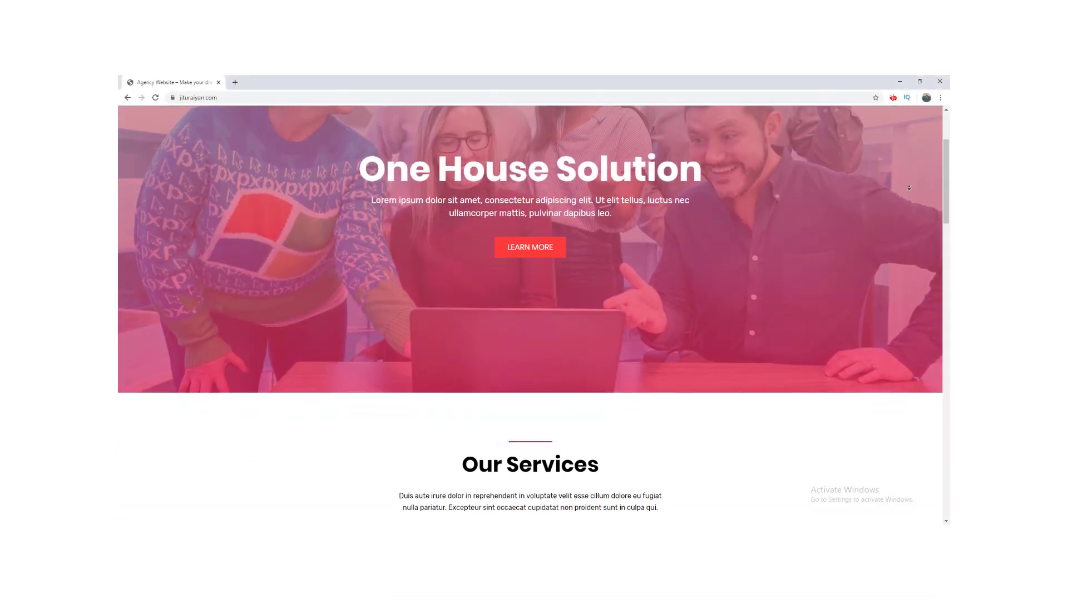
pyautogui.scroll(-15, 908, 188)
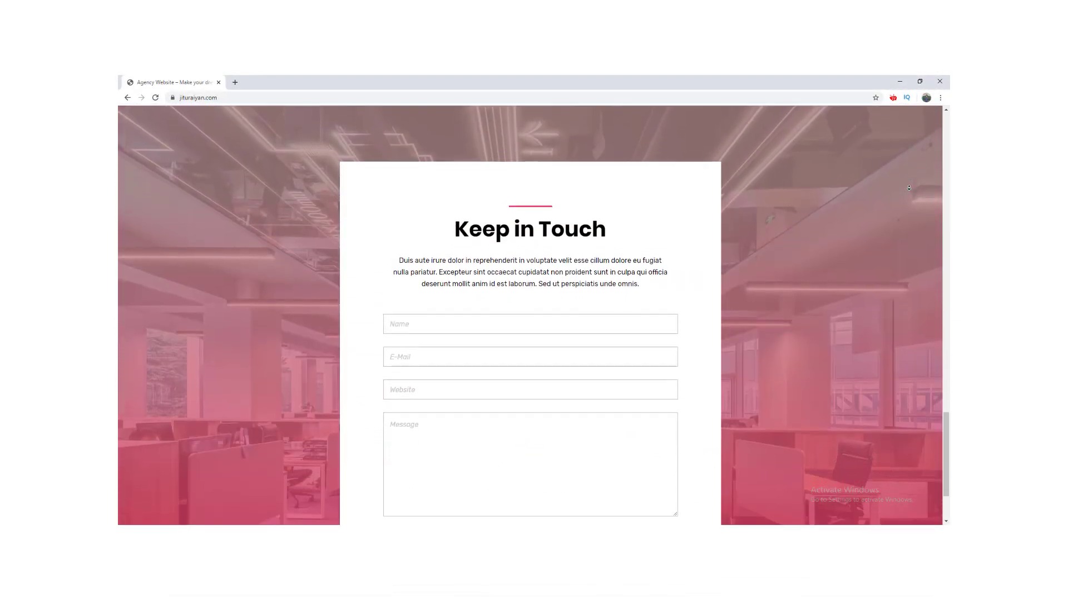
pyautogui.scroll(-2, 909, 188)
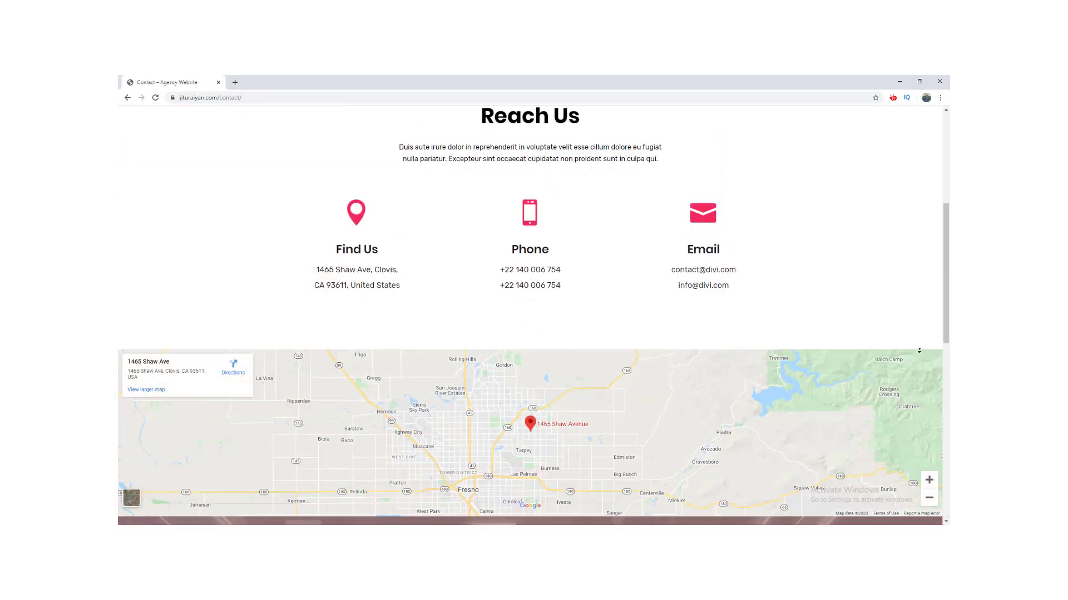
pyautogui.scroll(-4, 918, 350)
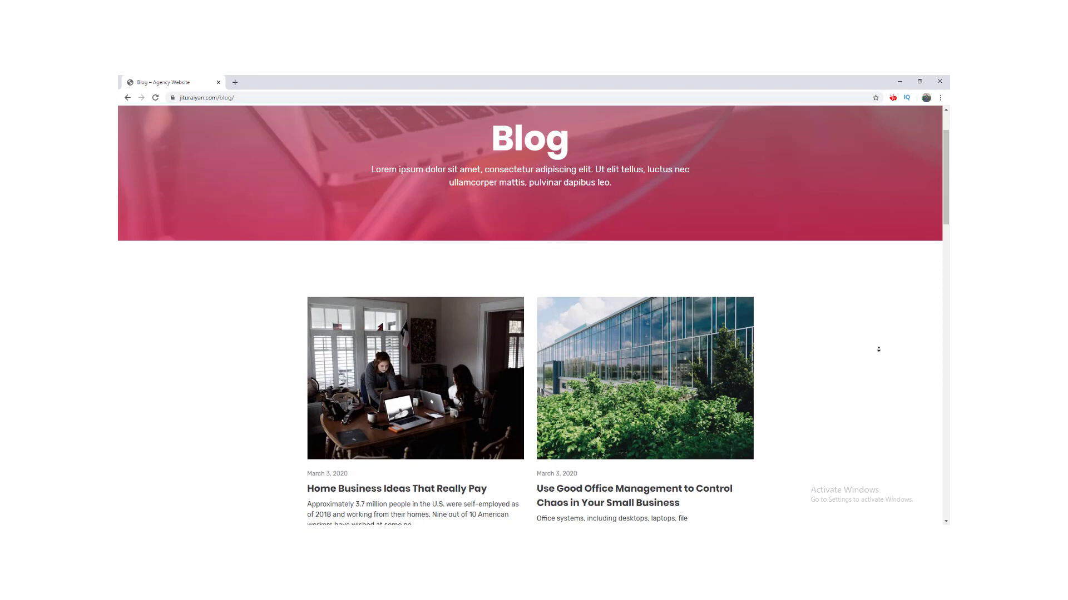
pyautogui.scroll(-2, 878, 349)
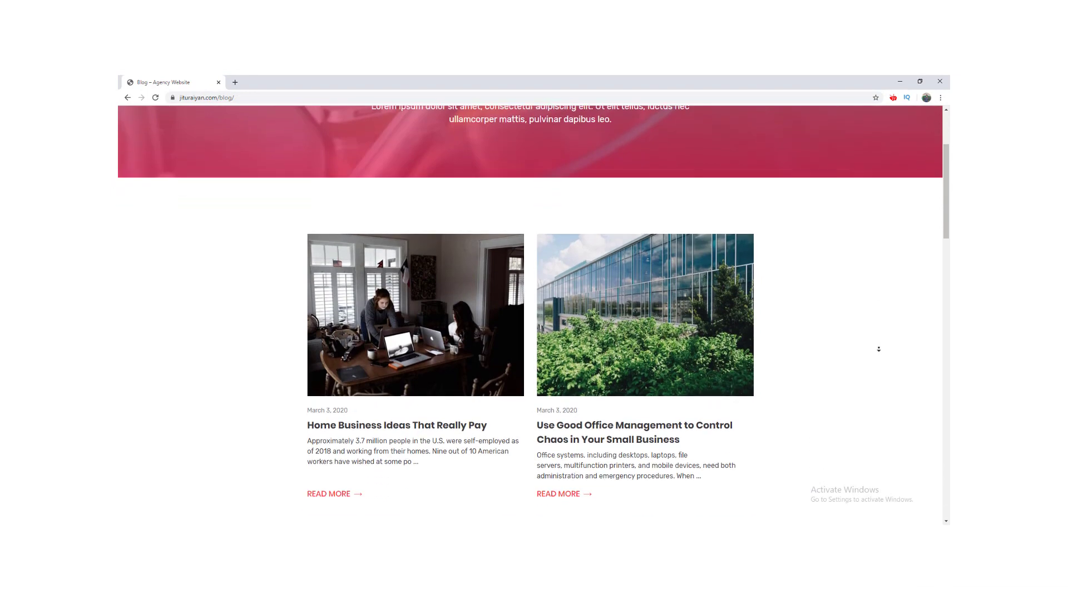
pyautogui.scroll(-4, 879, 349)
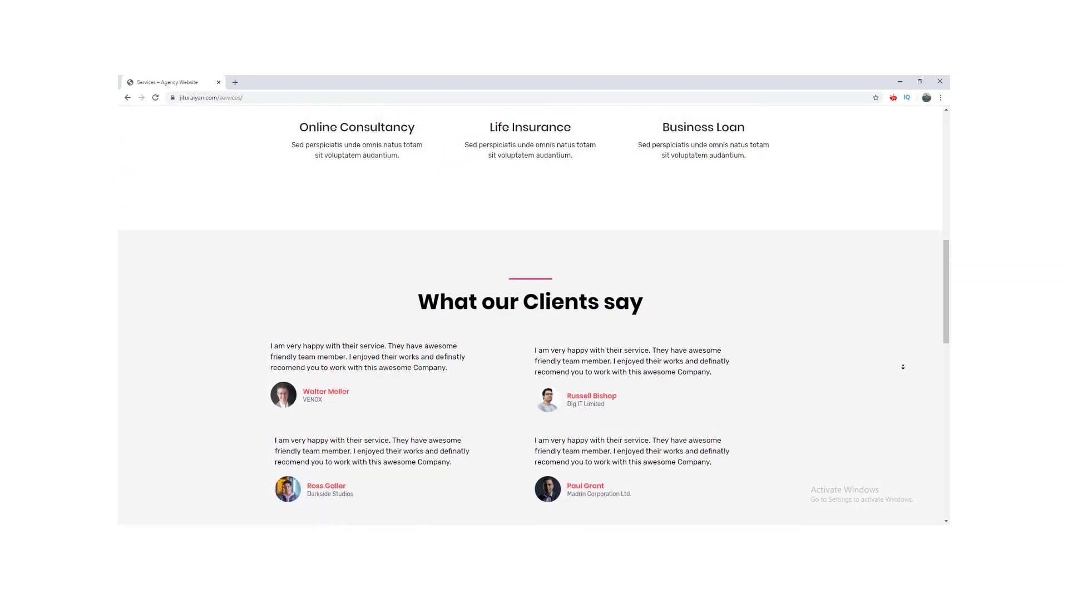
pyautogui.scroll(-5, 902, 367)
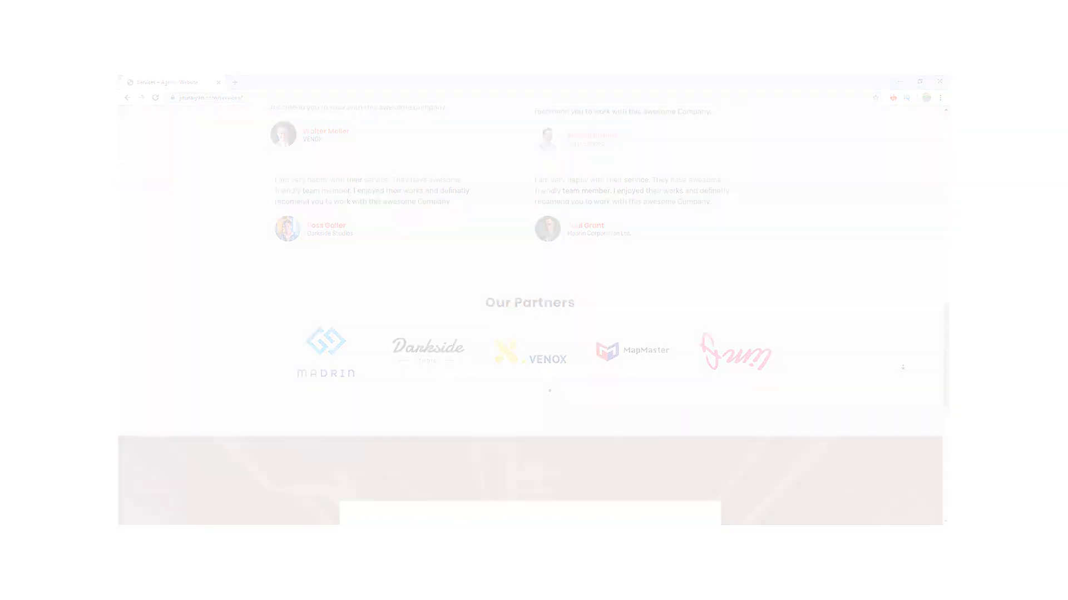